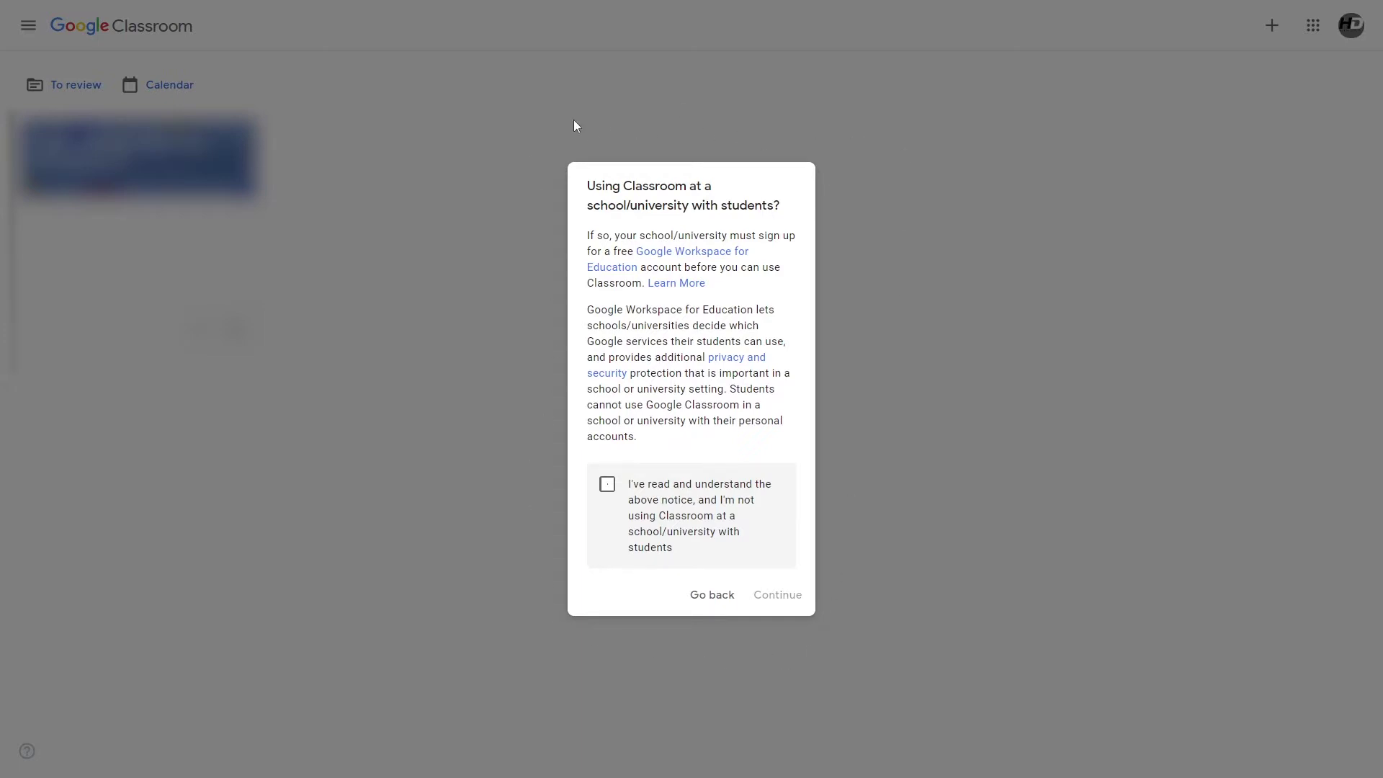
# - Acknowledge the personal-account notice and continue to the Create class form
pyautogui.click(713, 512)
pyautogui.click(779, 597)
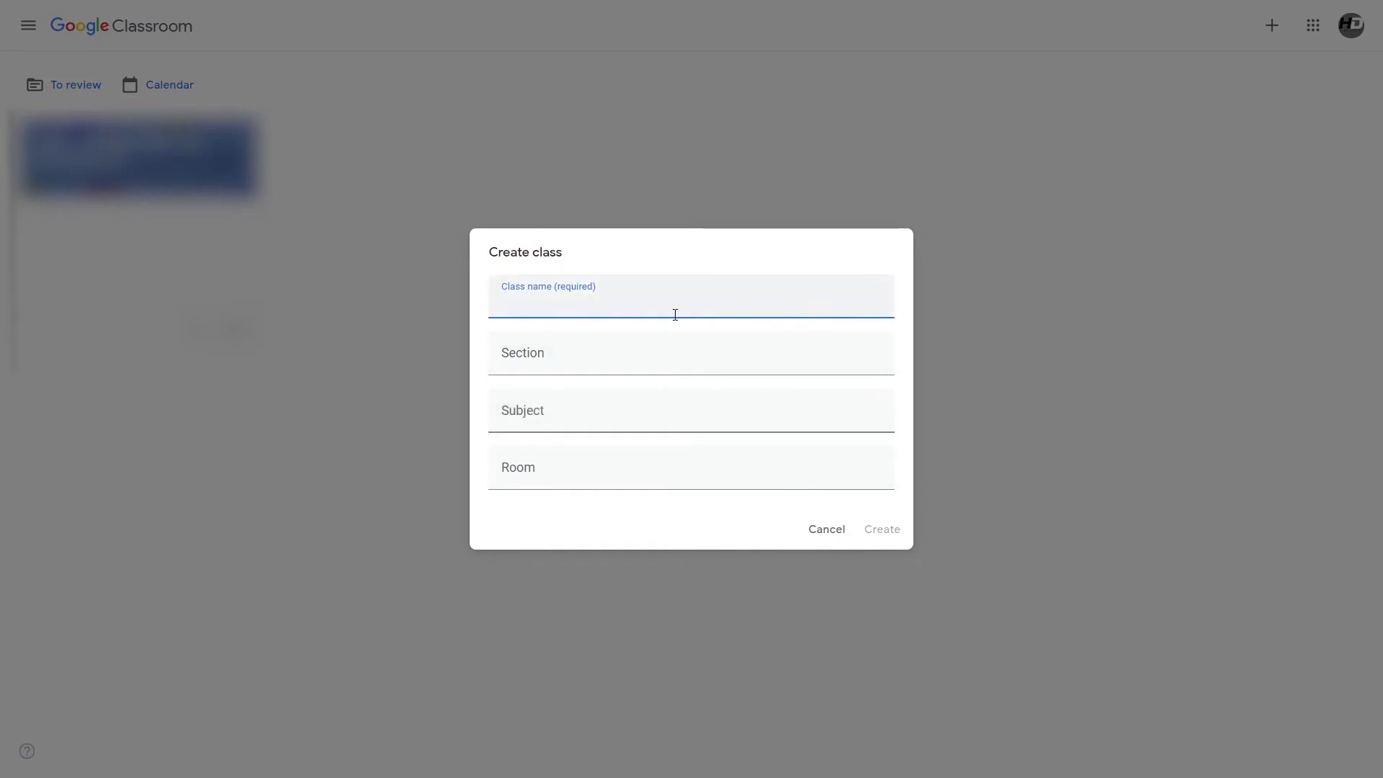
# - Create a class named 'Demo', leaving section, subject and room blank, and open its settings
pyautogui.write('Demo')
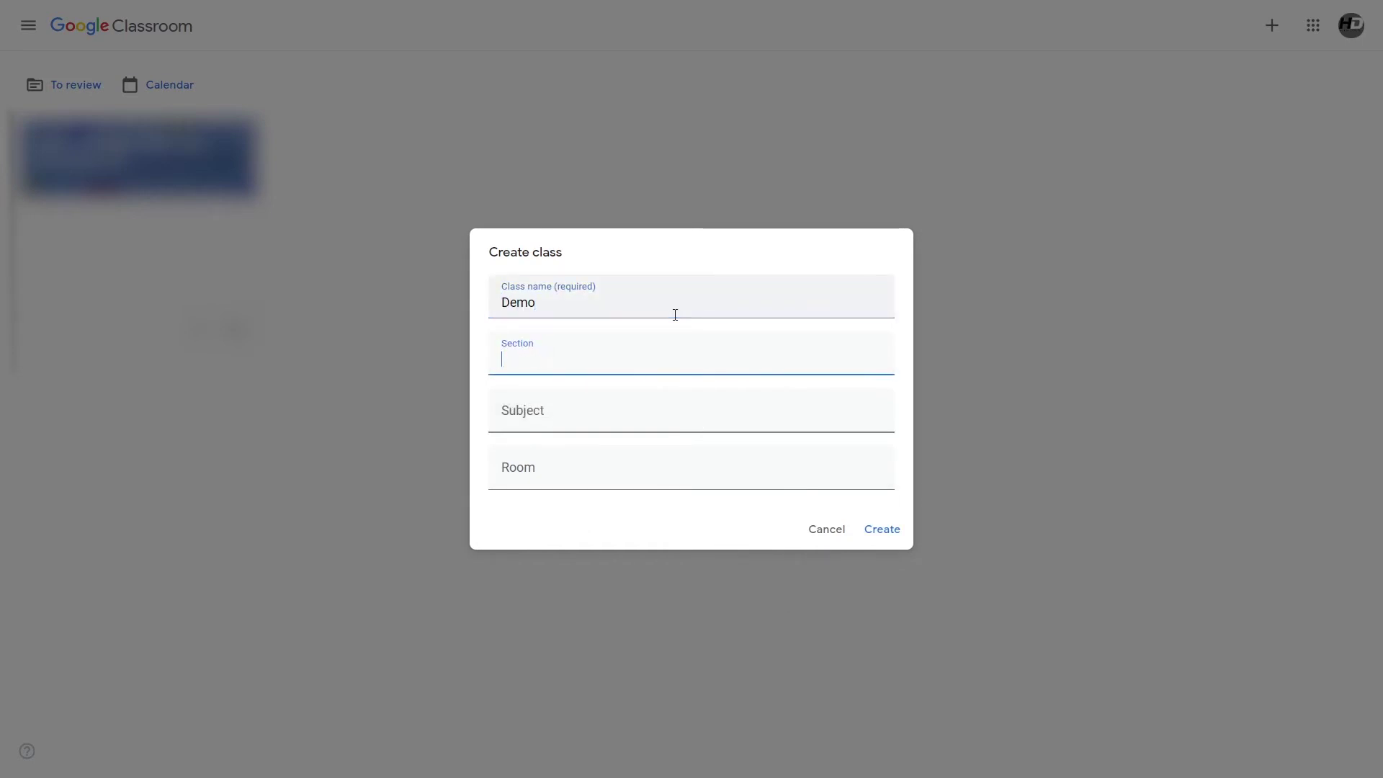
pyautogui.press('Tab')
pyautogui.press('Tab')
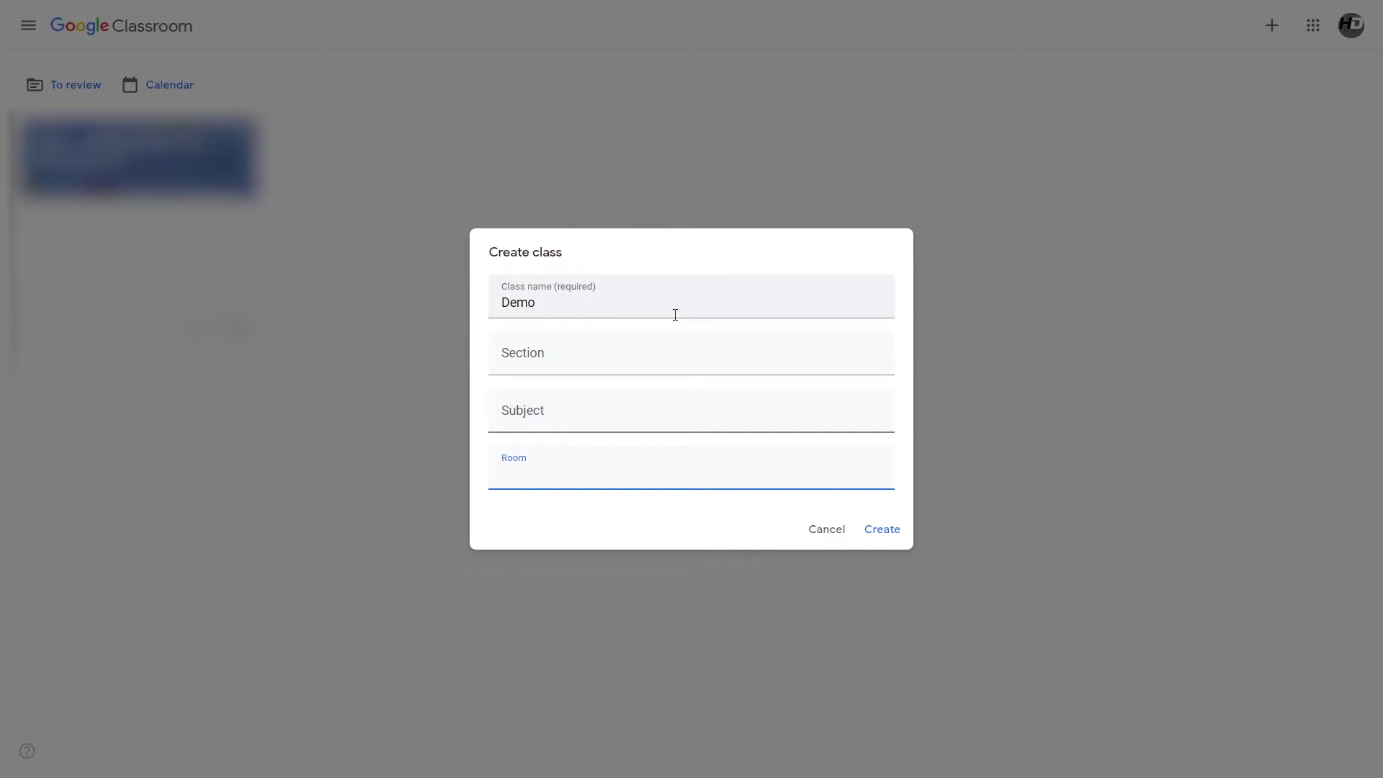
pyautogui.press('Tab')
pyautogui.press('Tab')
pyautogui.press('Return')
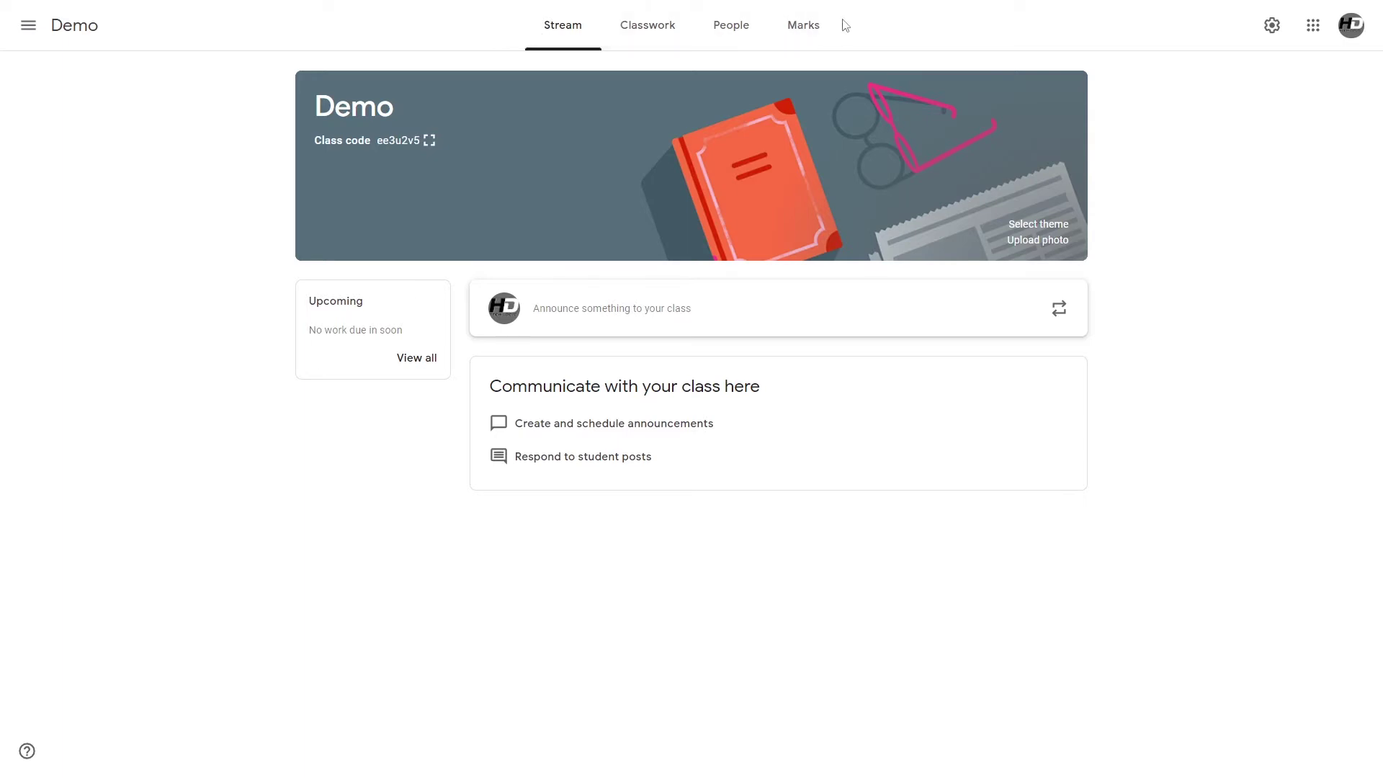
pyautogui.click(1269, 25)
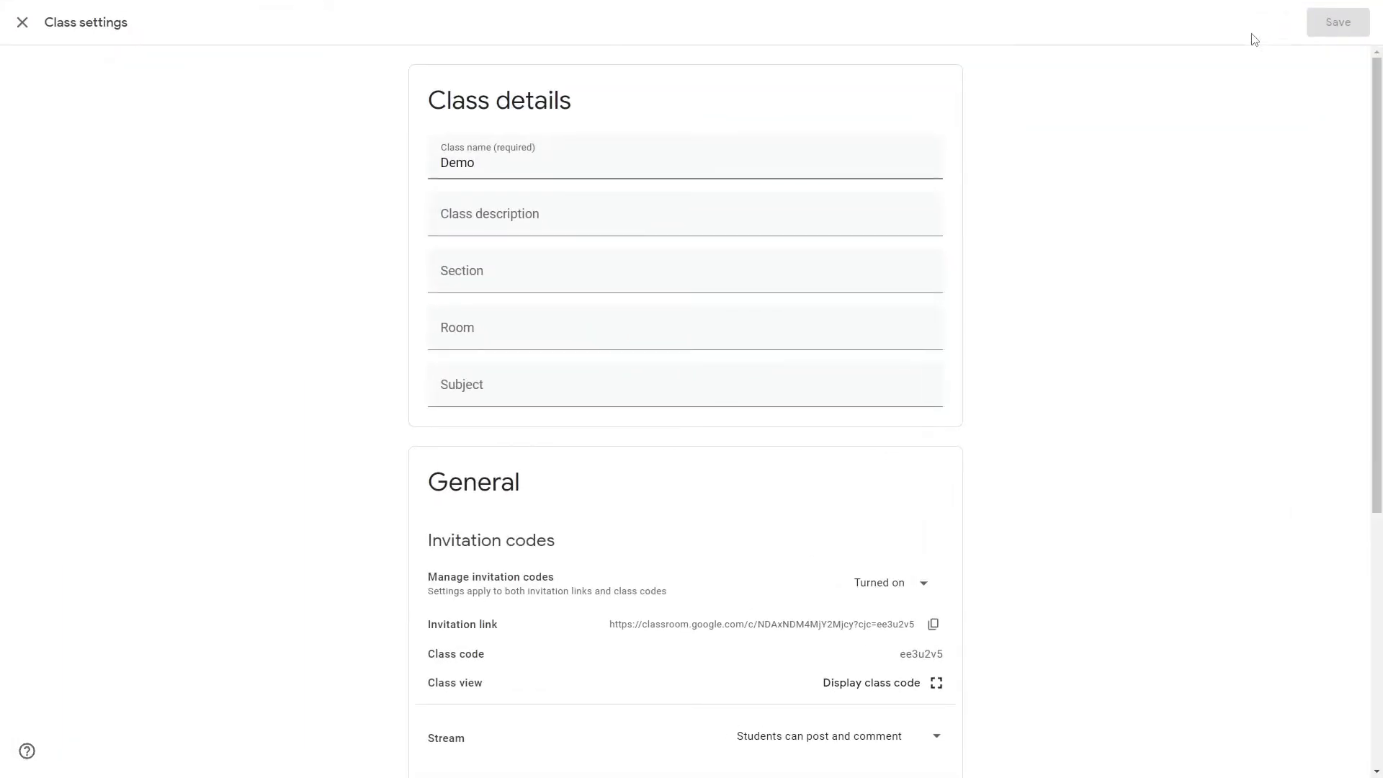
# - Enter the class description 'This is a demo for a HDTechLogic video!' in Demo's settings
pyautogui.click(579, 166)
pyautogui.press('Tab')
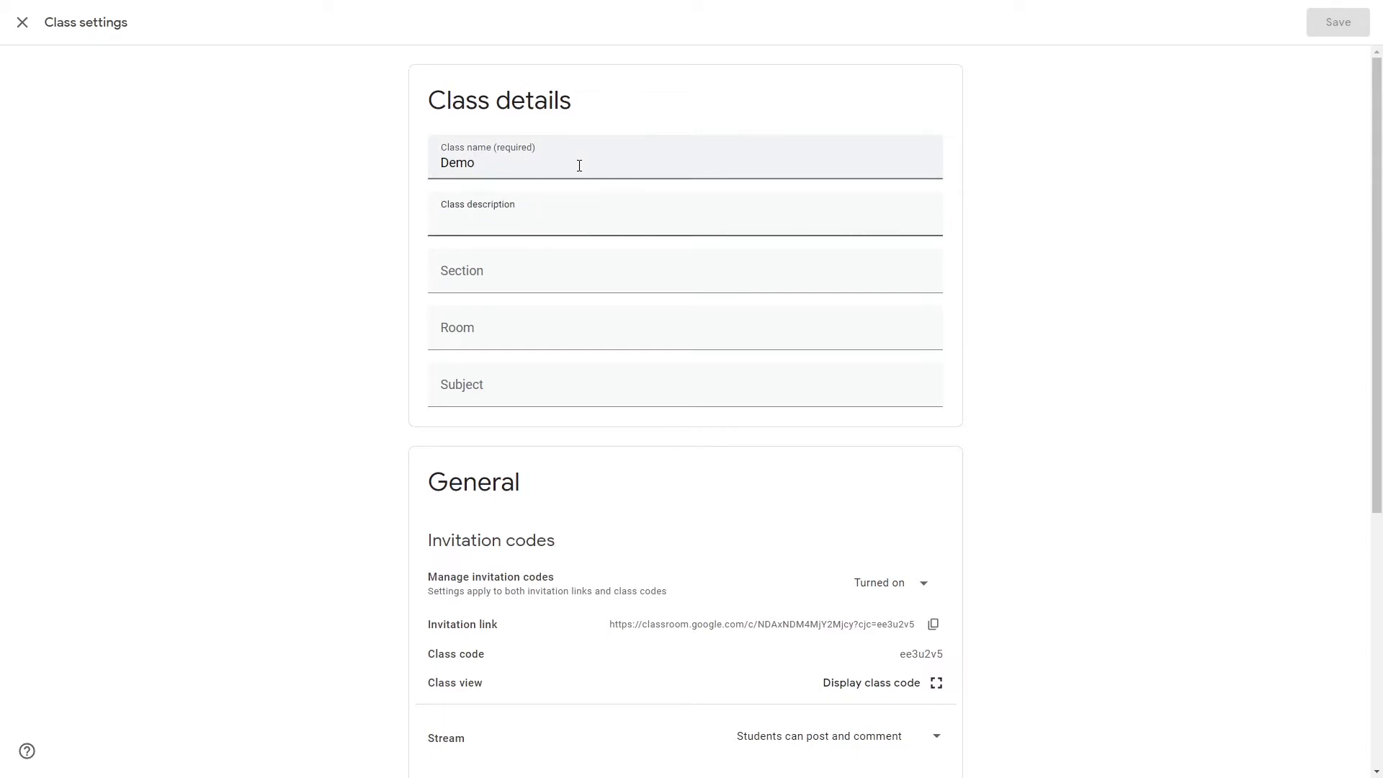
pyautogui.write('This is')
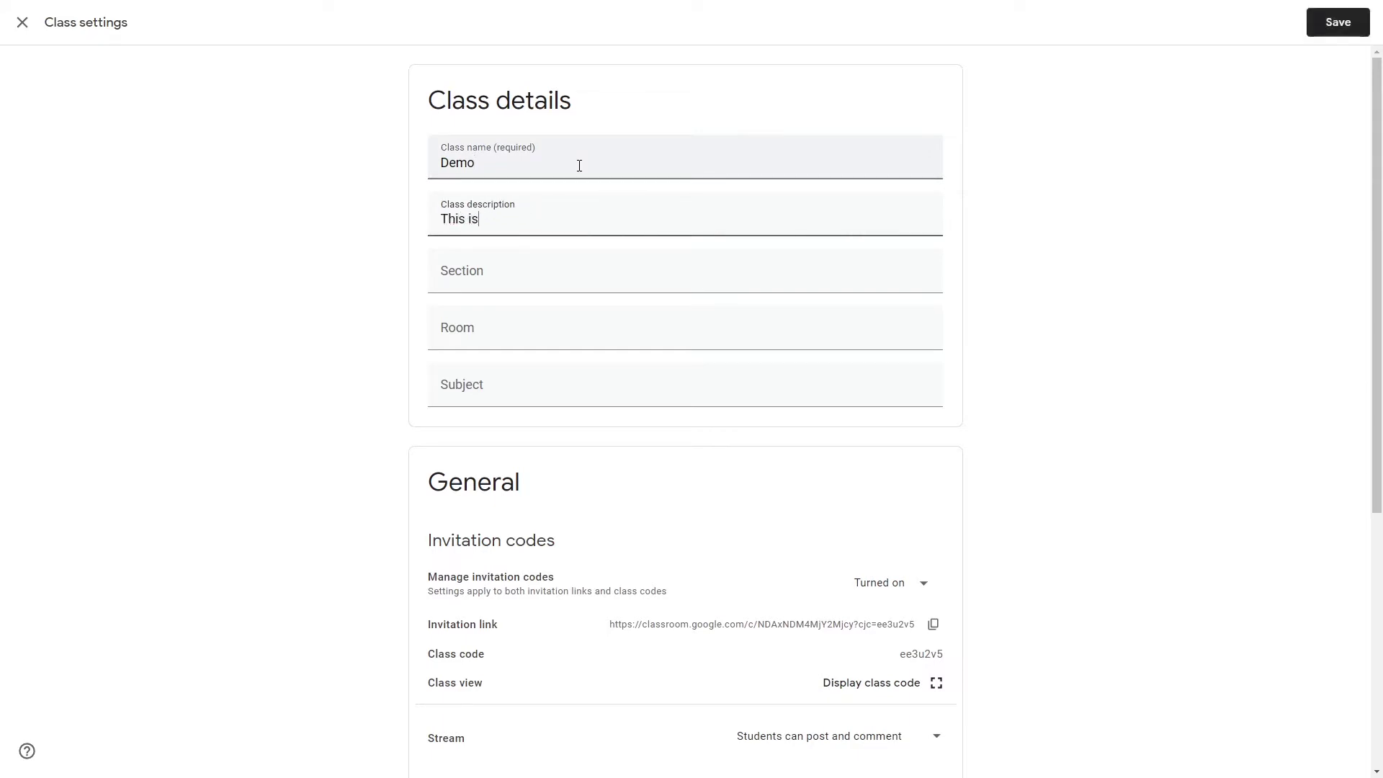
pyautogui.write(' a demo for a HDTechLogic video!')
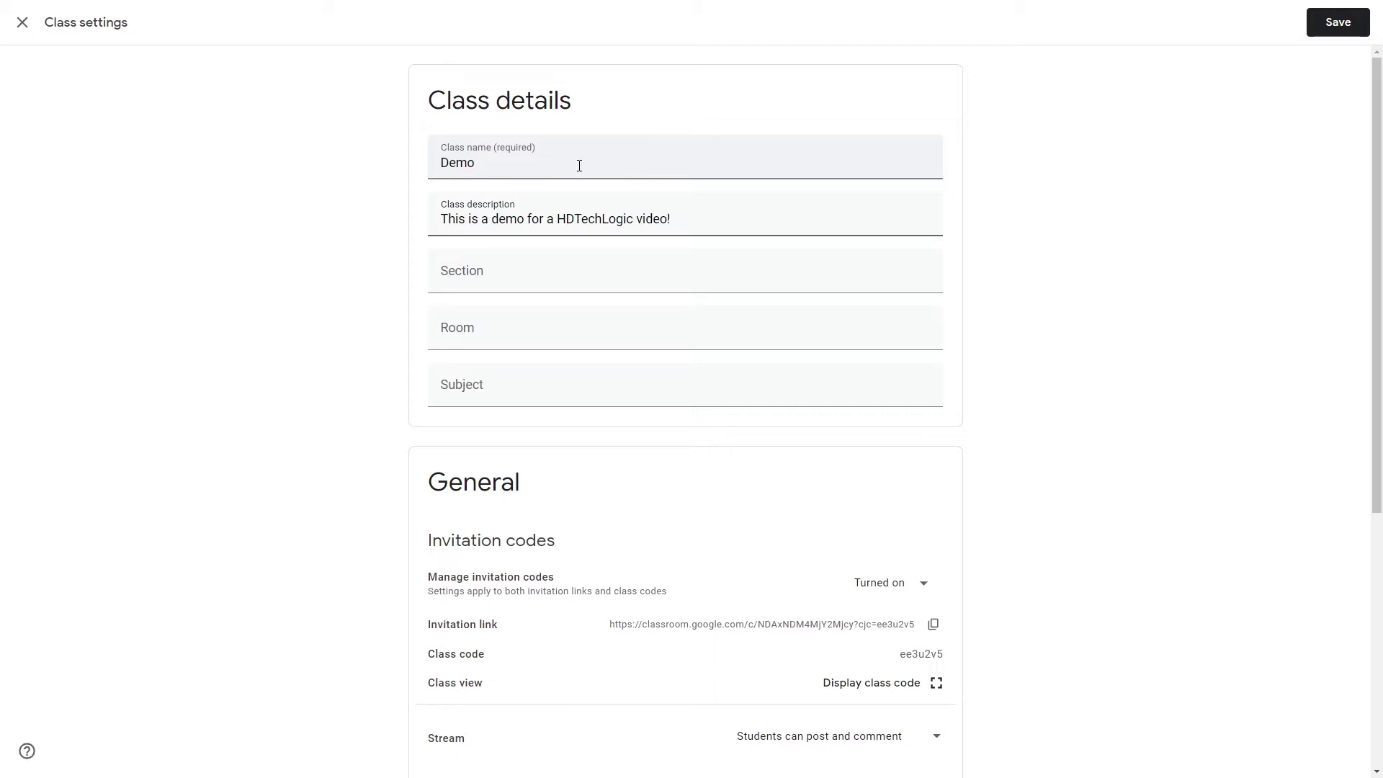
pyautogui.press('Tab')
pyautogui.press('Tab')
pyautogui.press('Tab')
pyautogui.press('Tab')
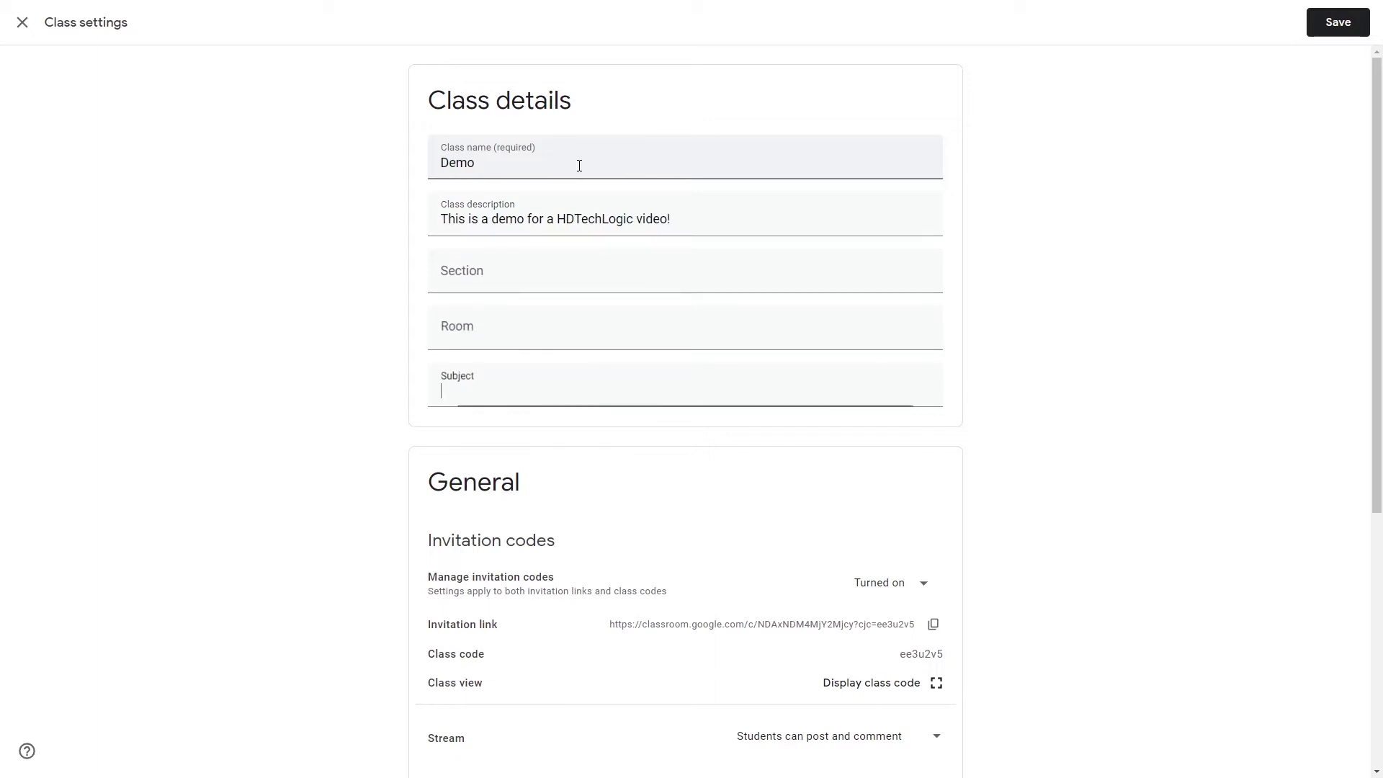
pyautogui.press('Tab')
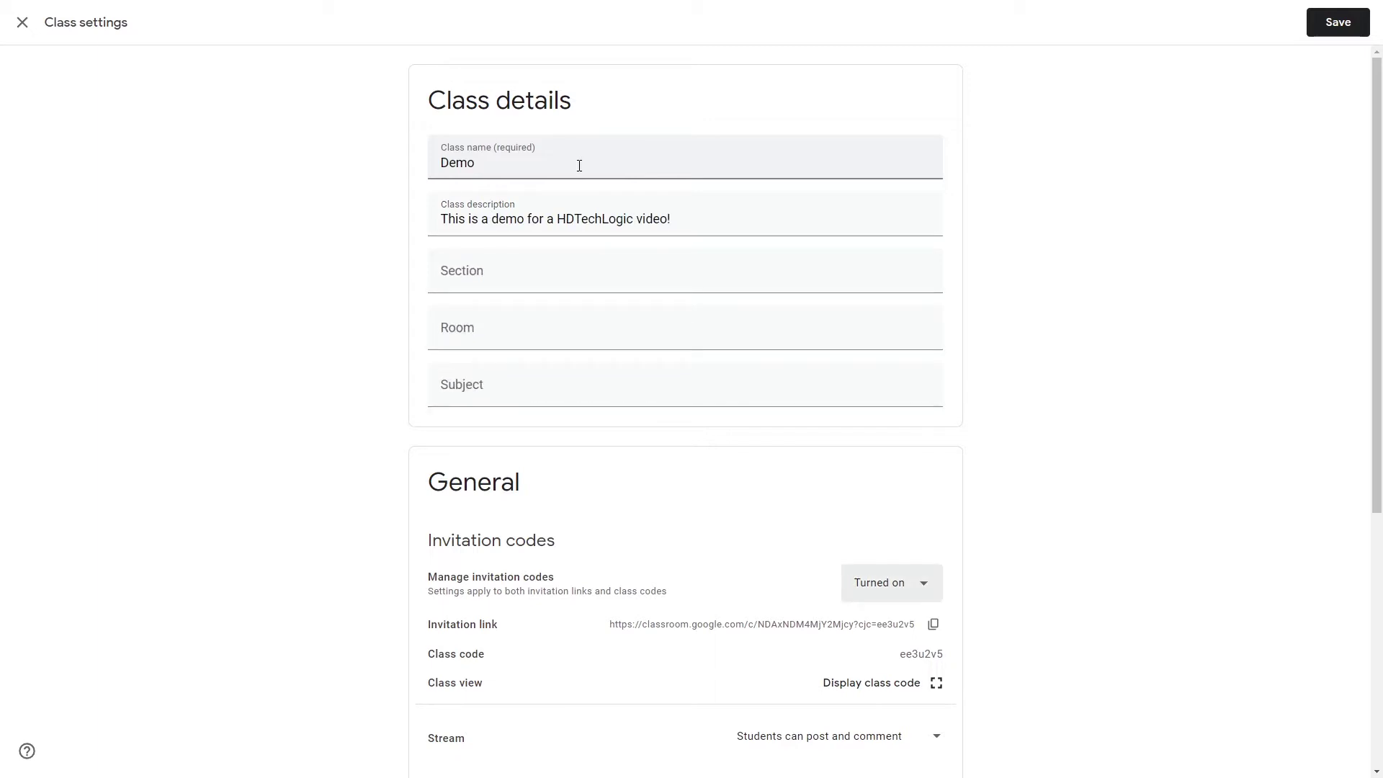
pyautogui.scroll(-2, 546, 401)
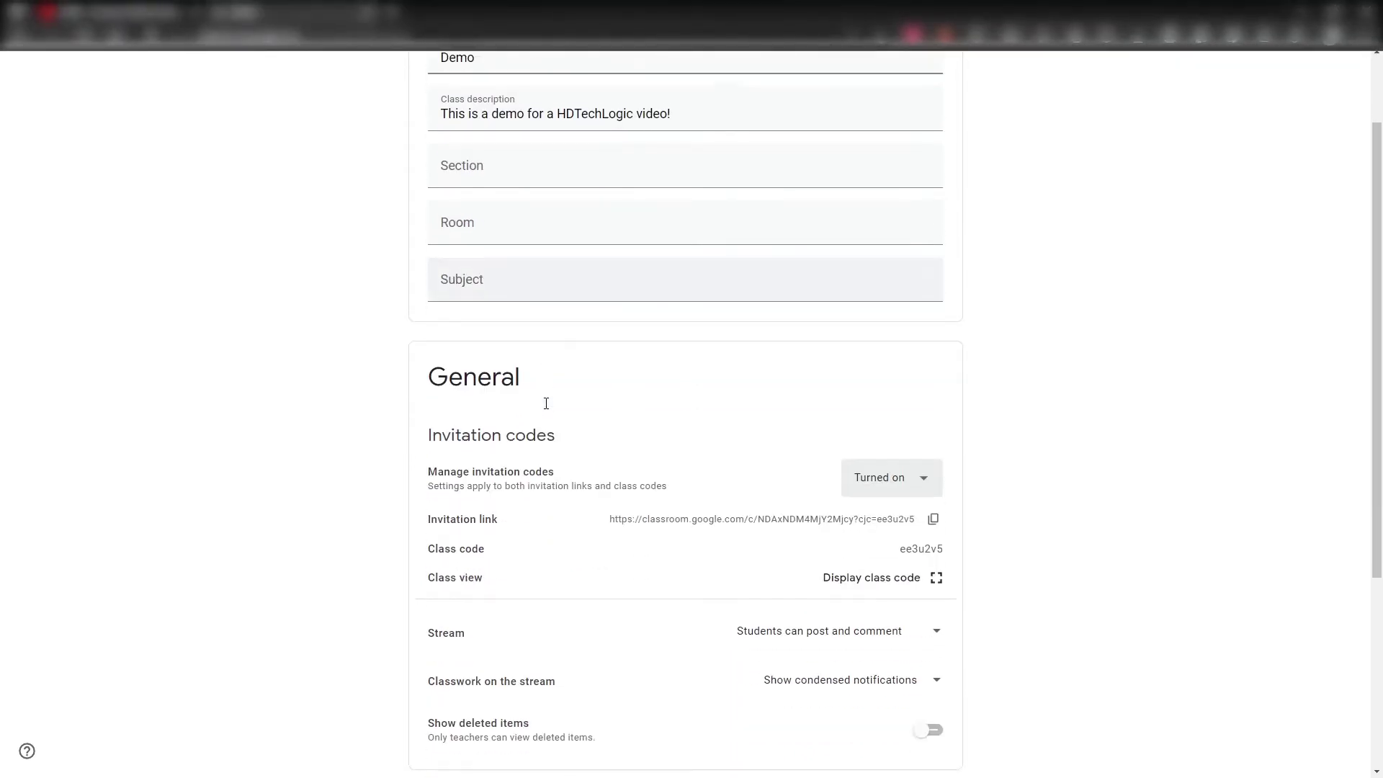
pyautogui.moveTo(439, 372); pyautogui.dragTo(540, 374)
pyautogui.click(540, 374)
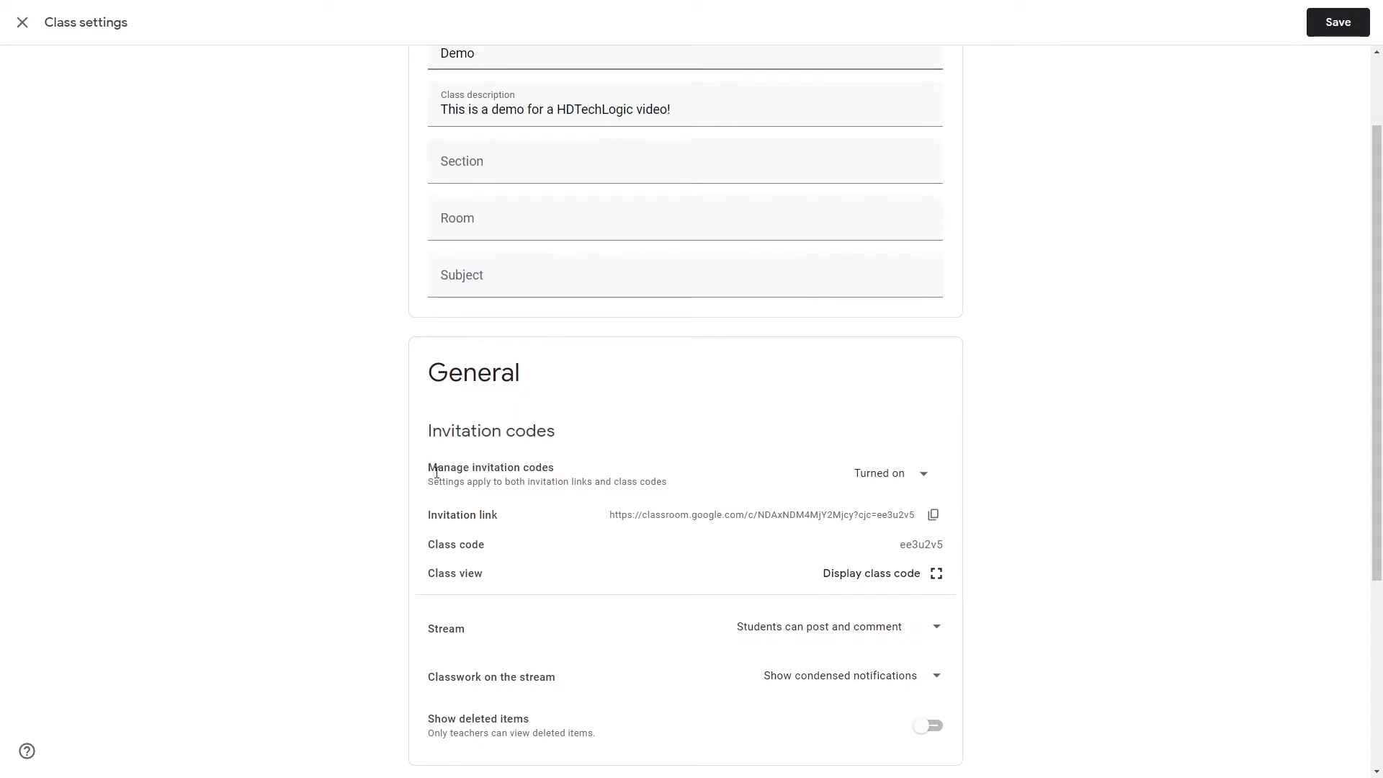
pyautogui.scroll(-2, 1083, 491)
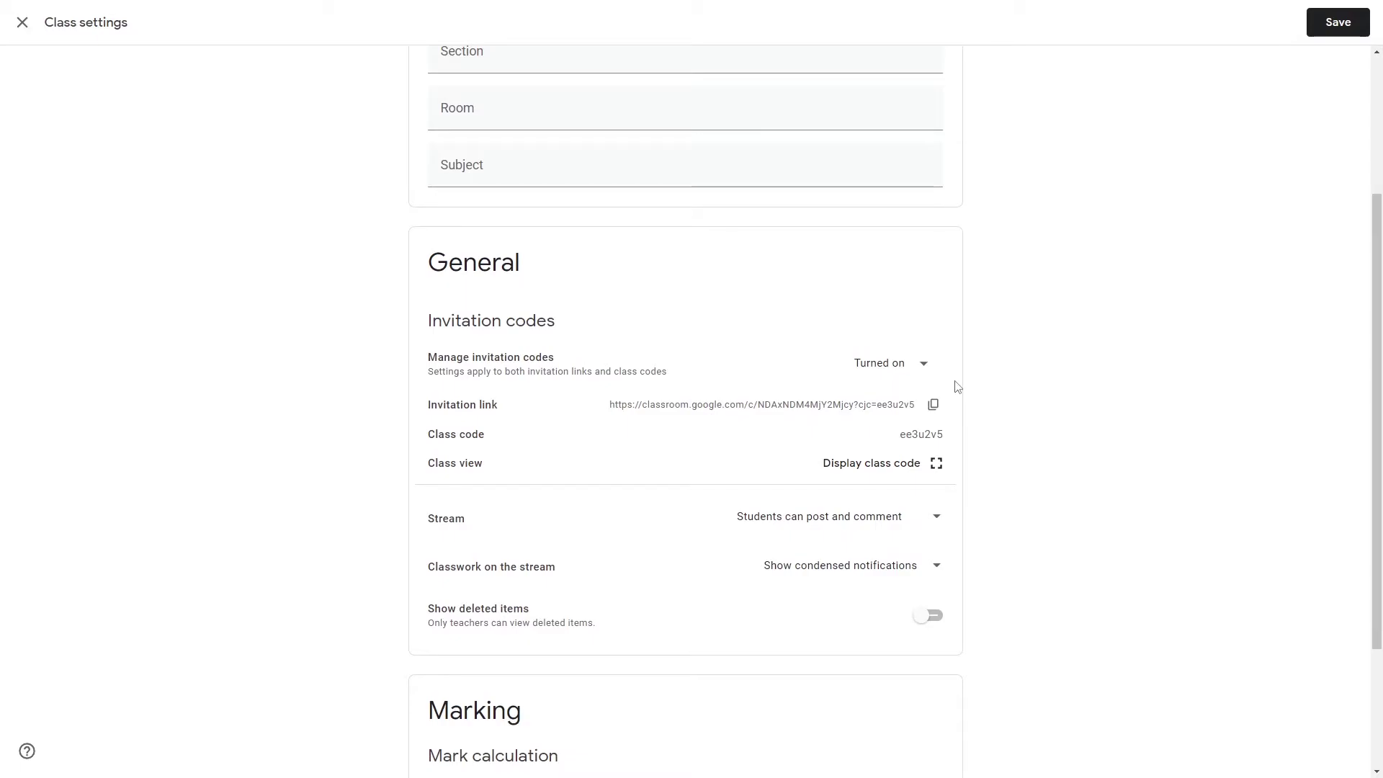
# - View the class code full size, turn invitation codes off and back on, then reset the code
pyautogui.click(935, 463)
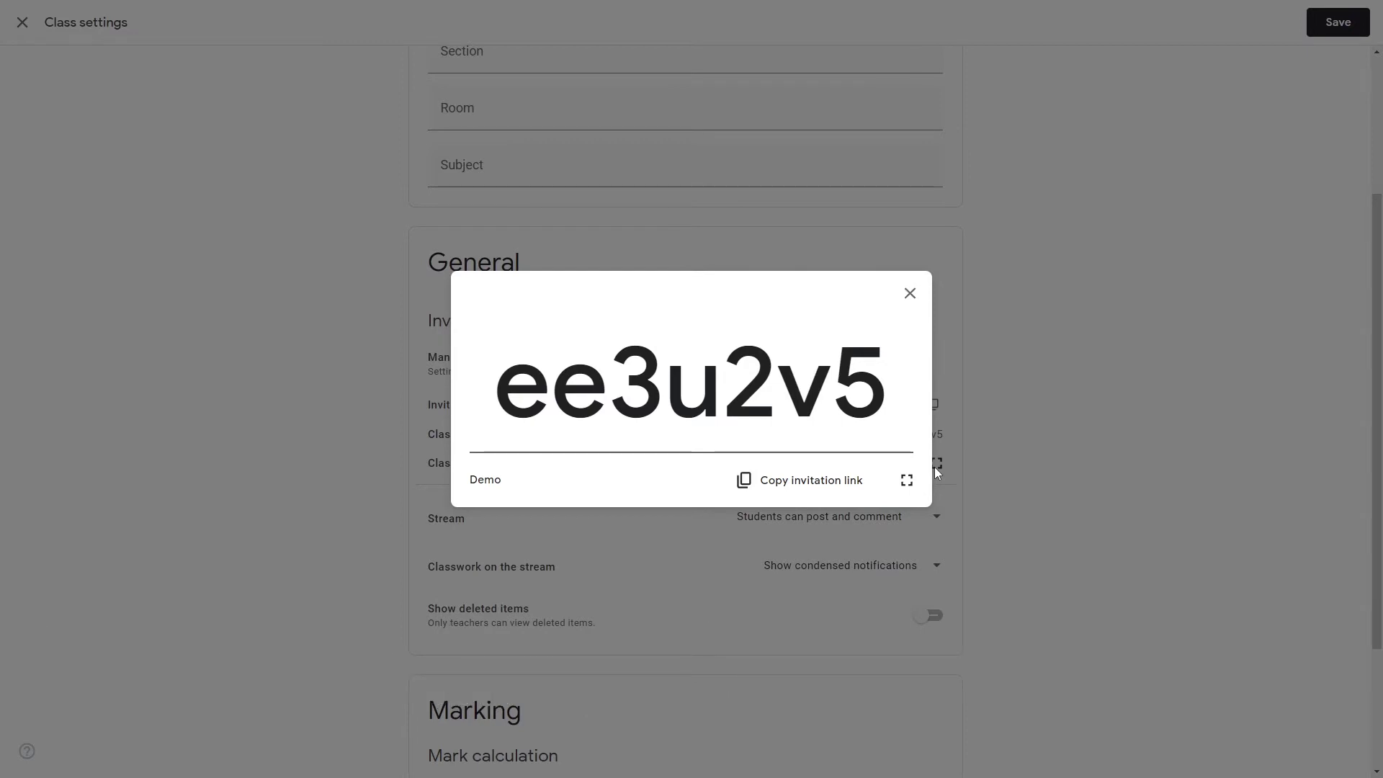
pyautogui.click(935, 466)
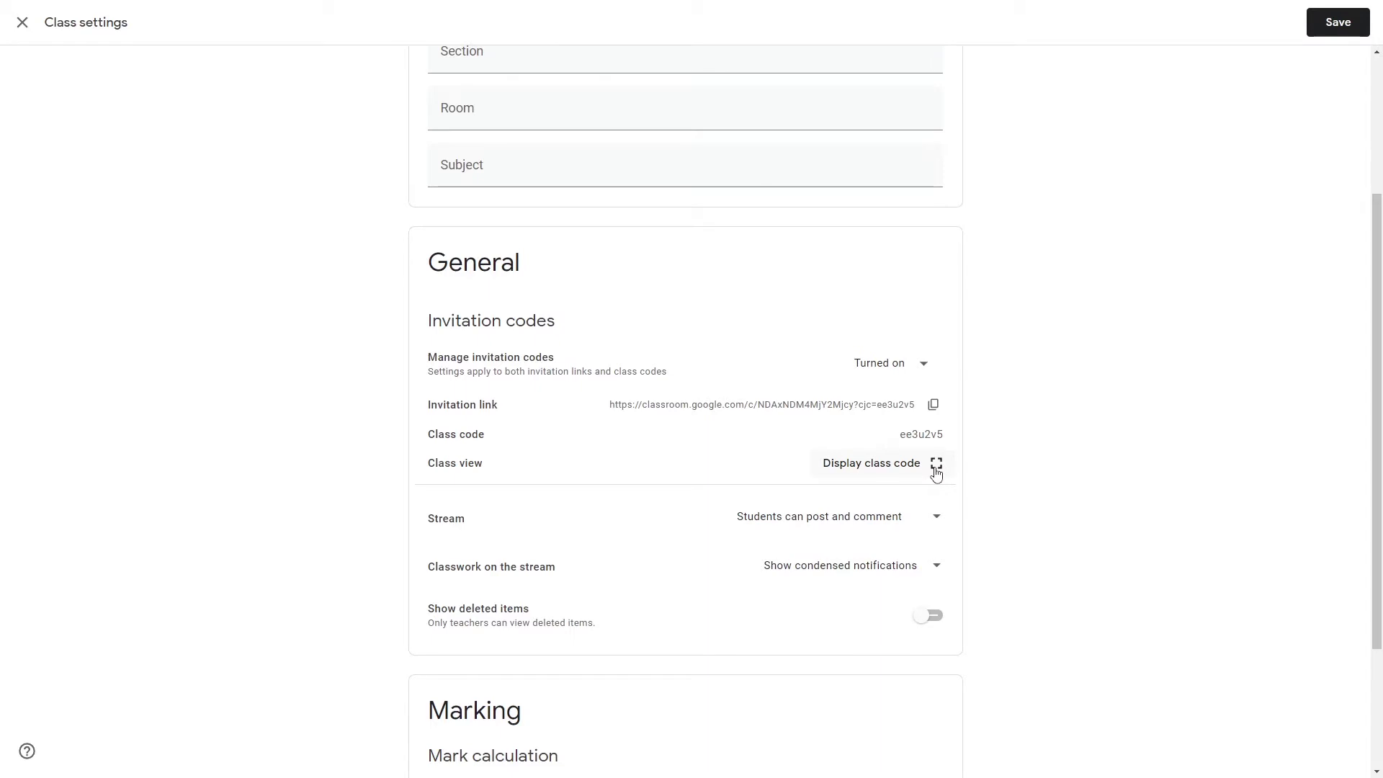
pyautogui.click(901, 369)
pyautogui.click(919, 401)
pyautogui.click(928, 369)
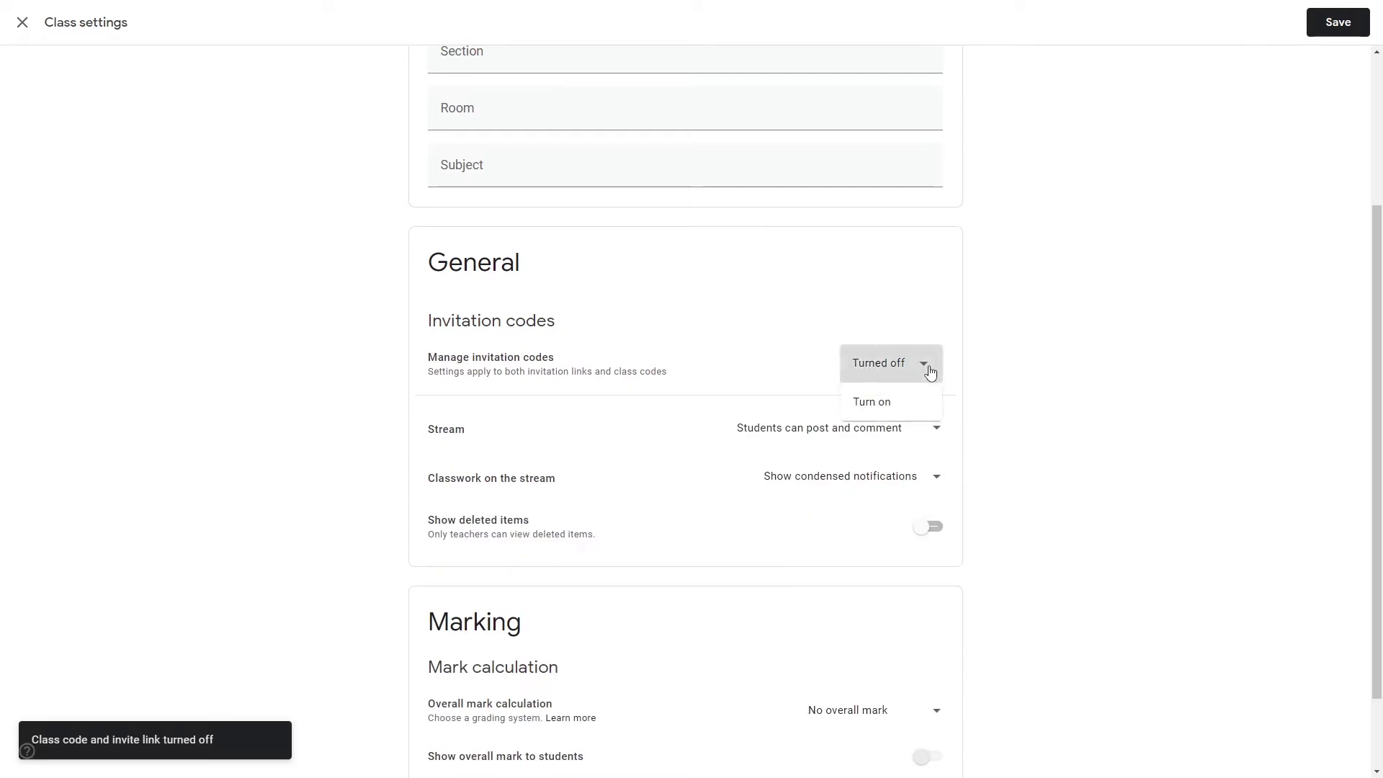
pyautogui.click(931, 399)
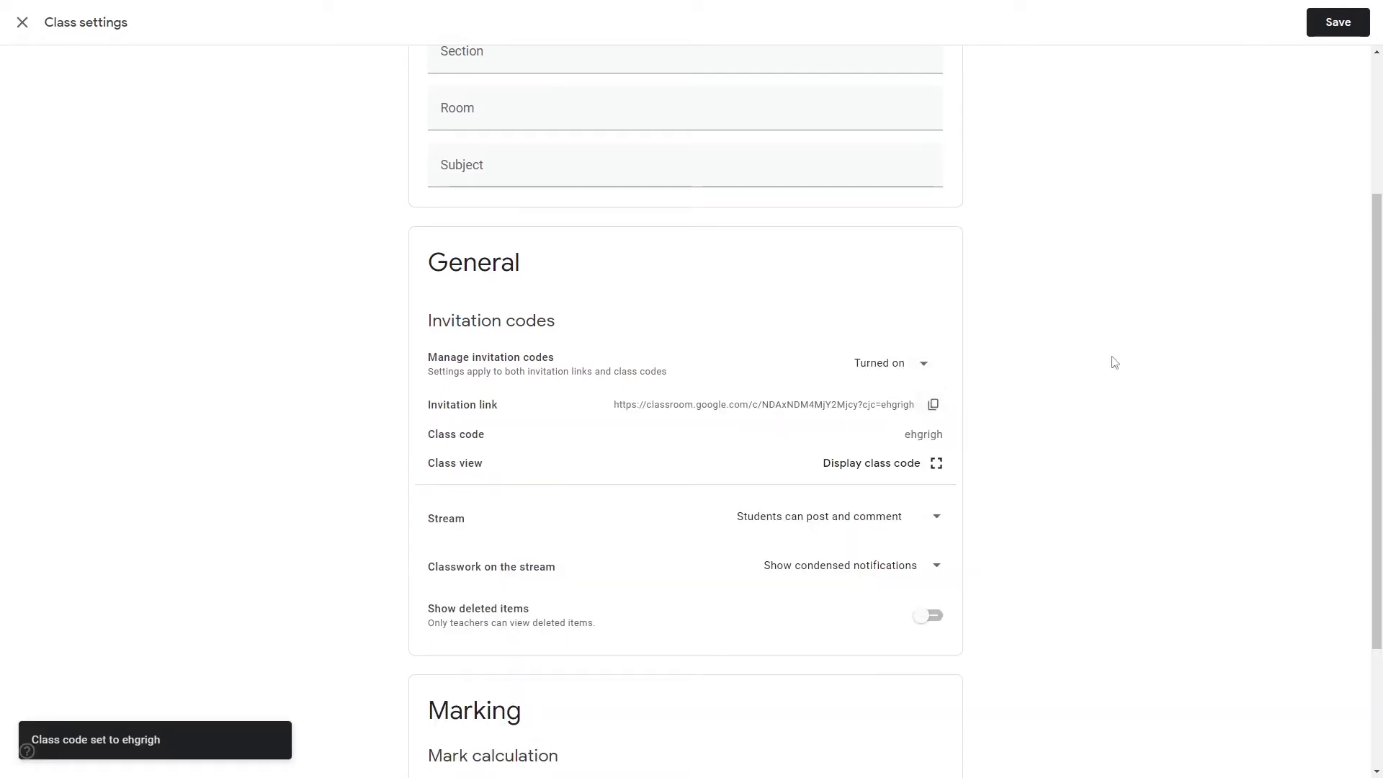
pyautogui.click(922, 365)
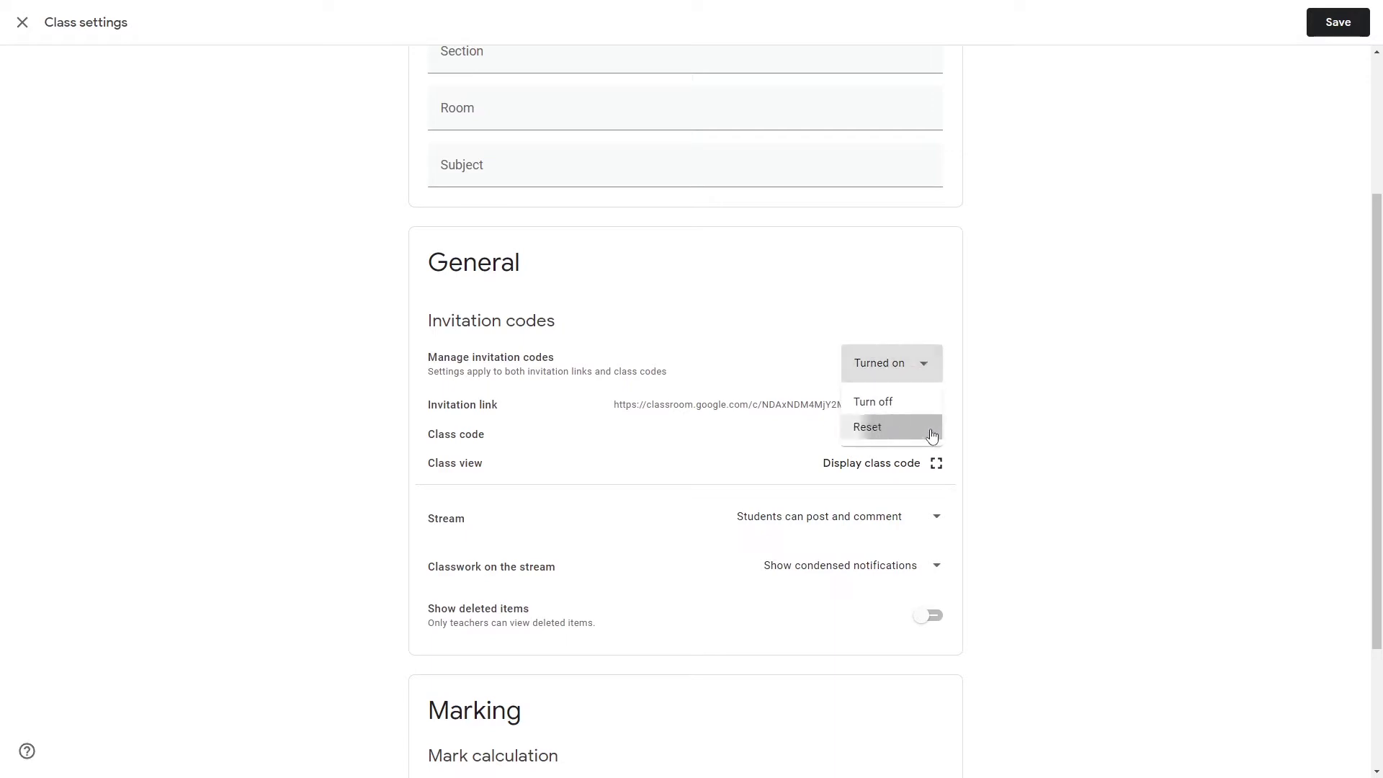
pyautogui.click(931, 428)
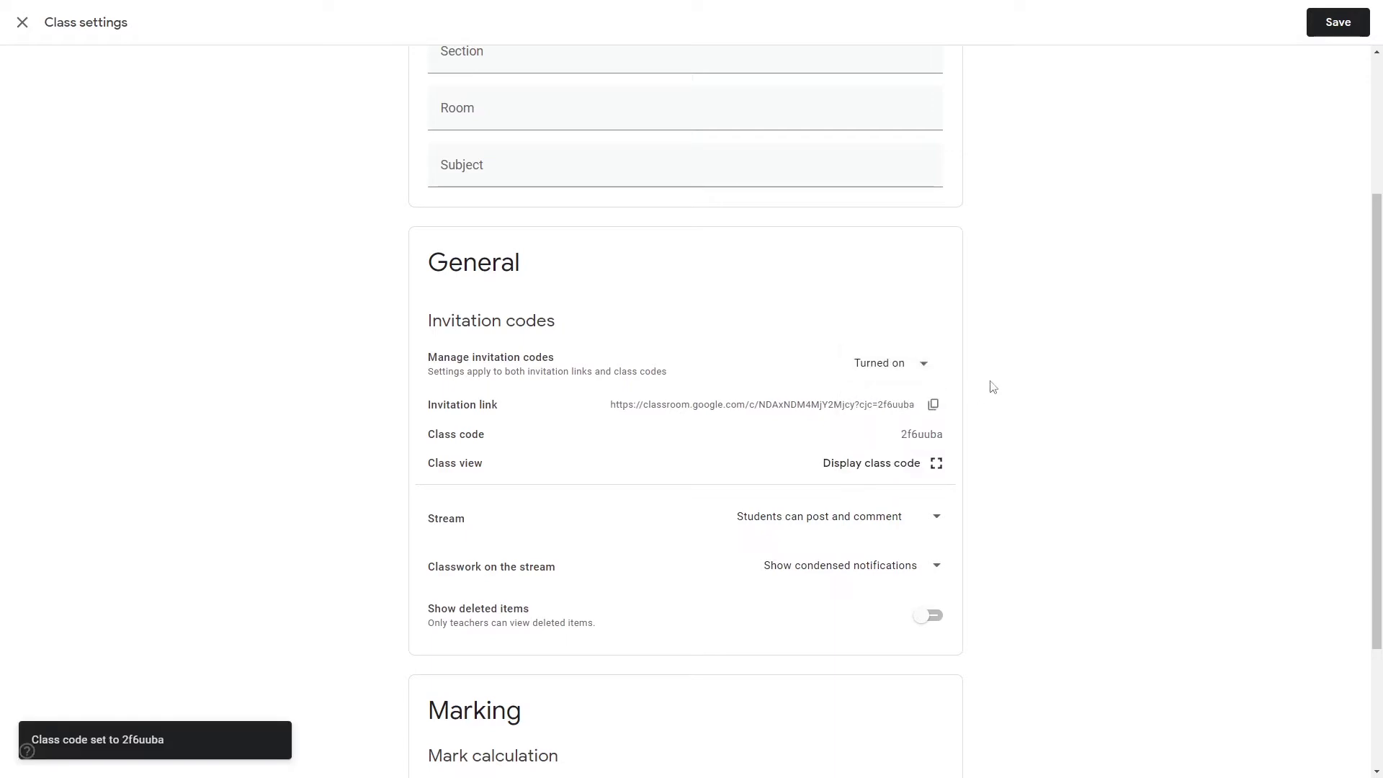
# - Set the Stream permission to 'Students can only comment'
pyautogui.scroll(-2, 1040, 504)
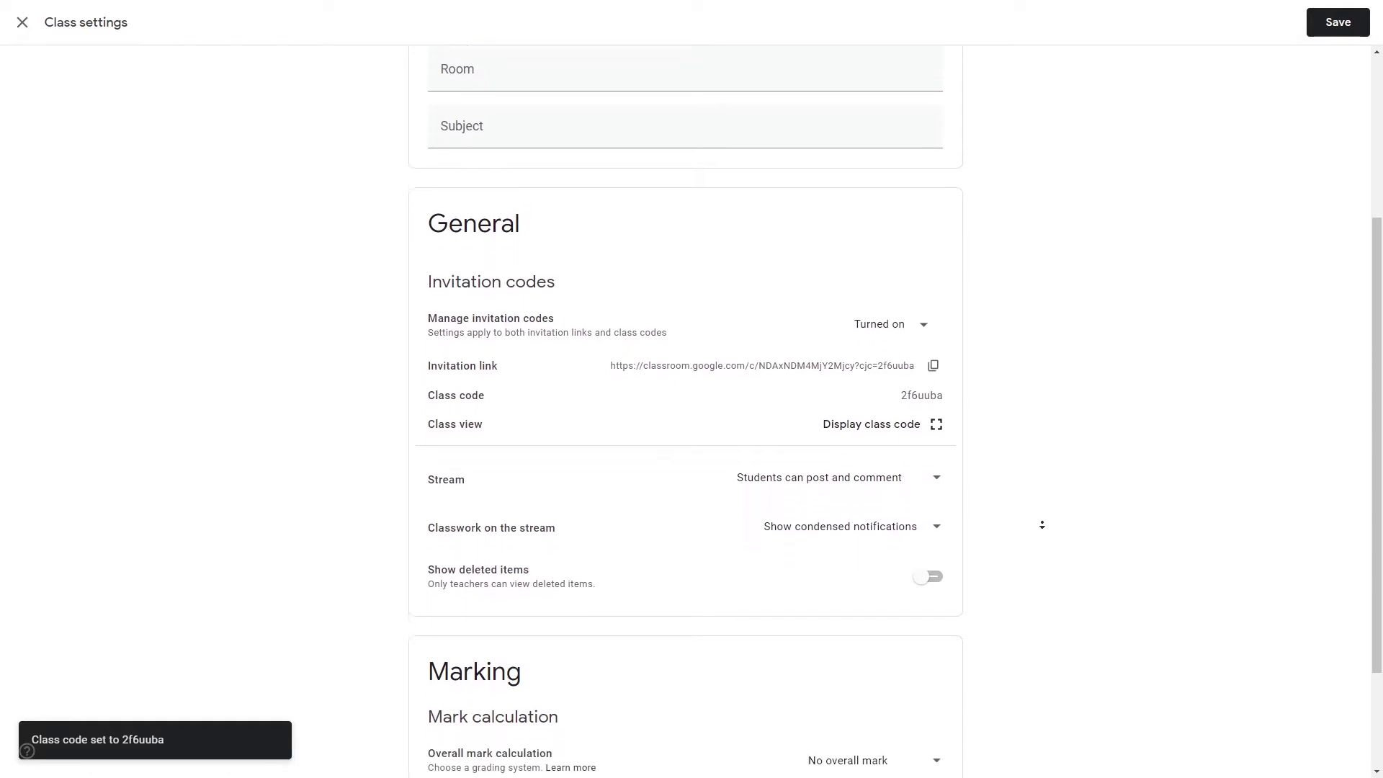
pyautogui.doubleClick(475, 412)
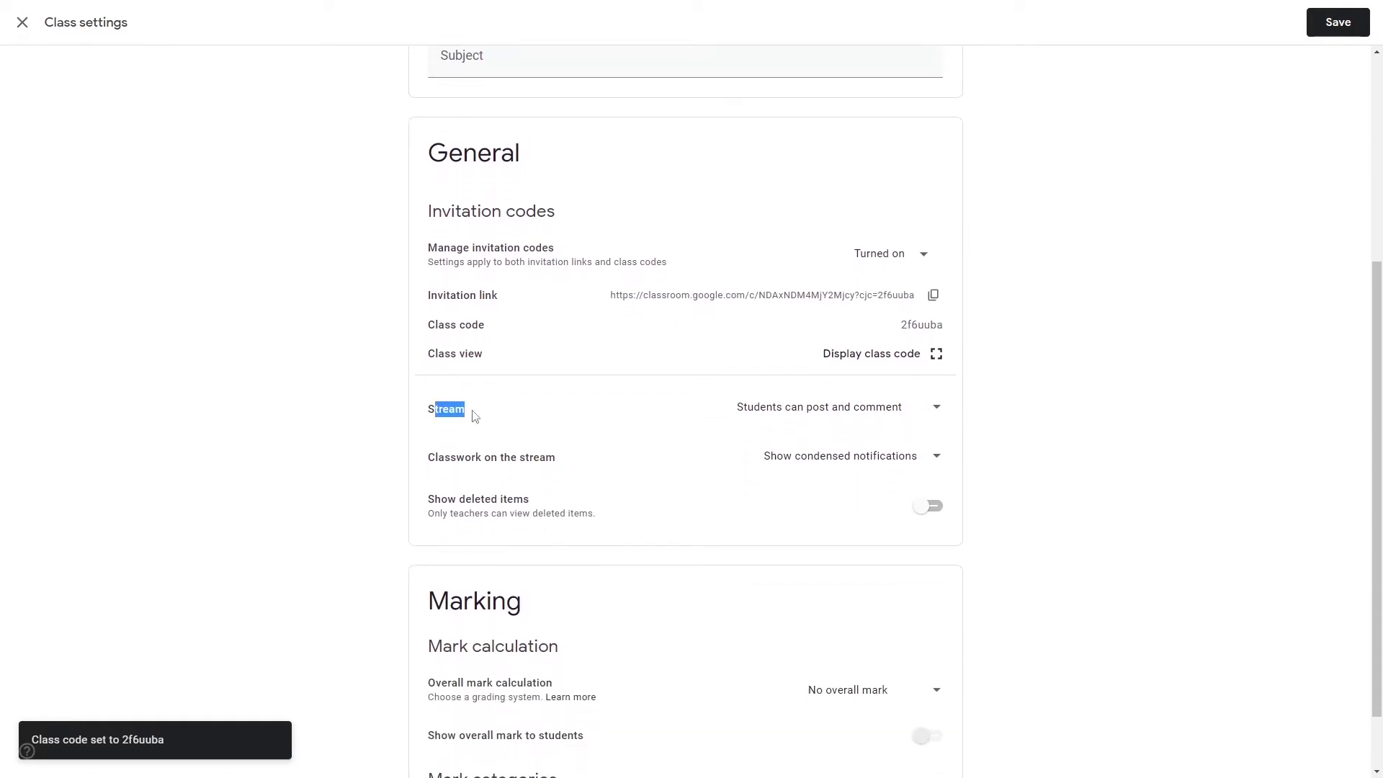
pyautogui.click(474, 415)
pyautogui.click(836, 412)
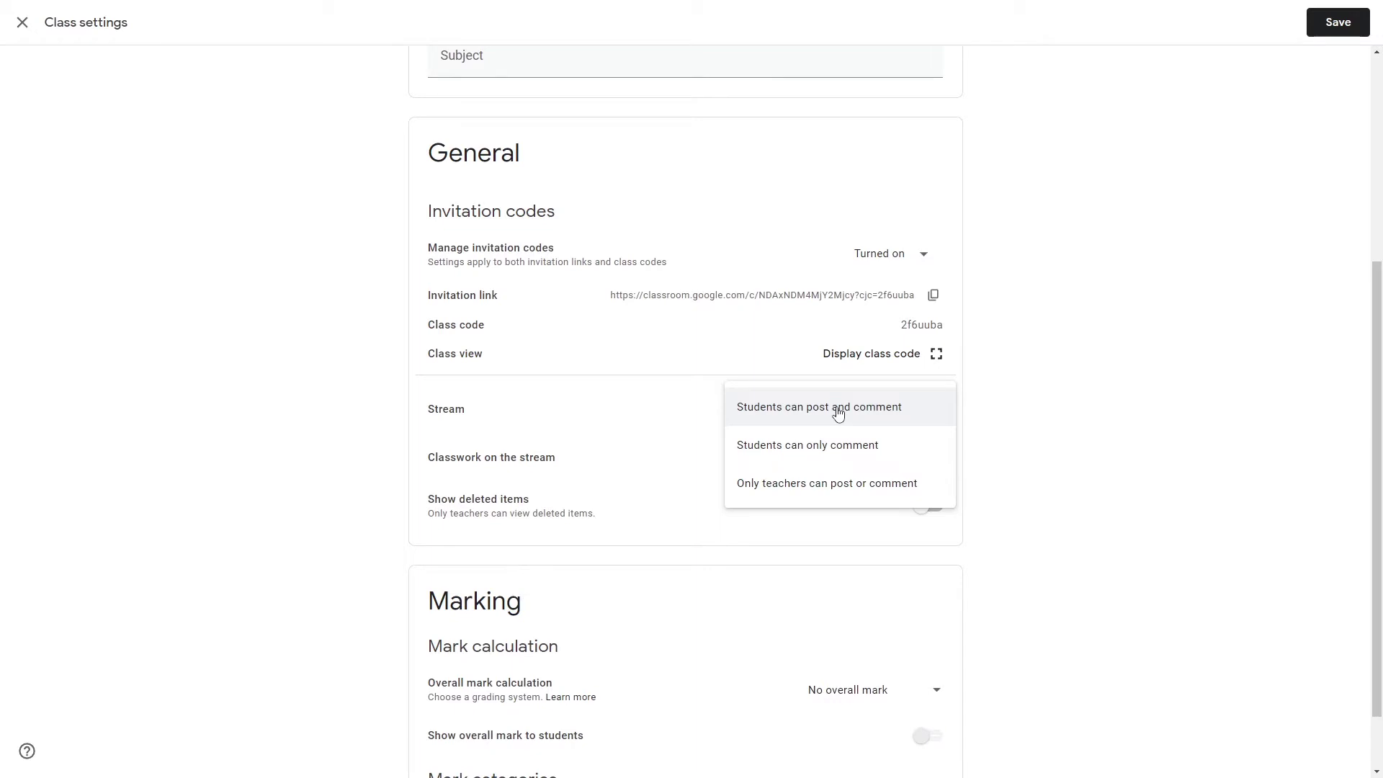
pyautogui.click(876, 446)
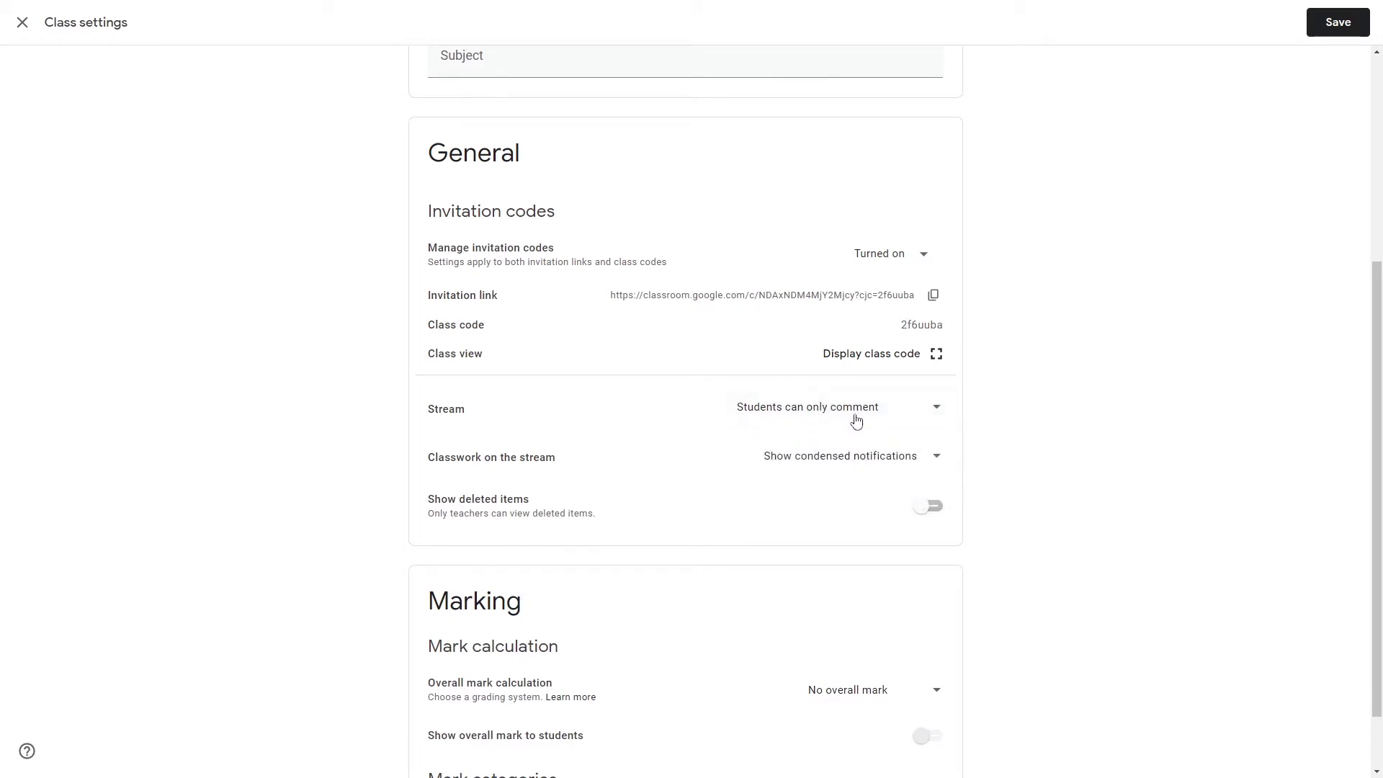
pyautogui.click(858, 422)
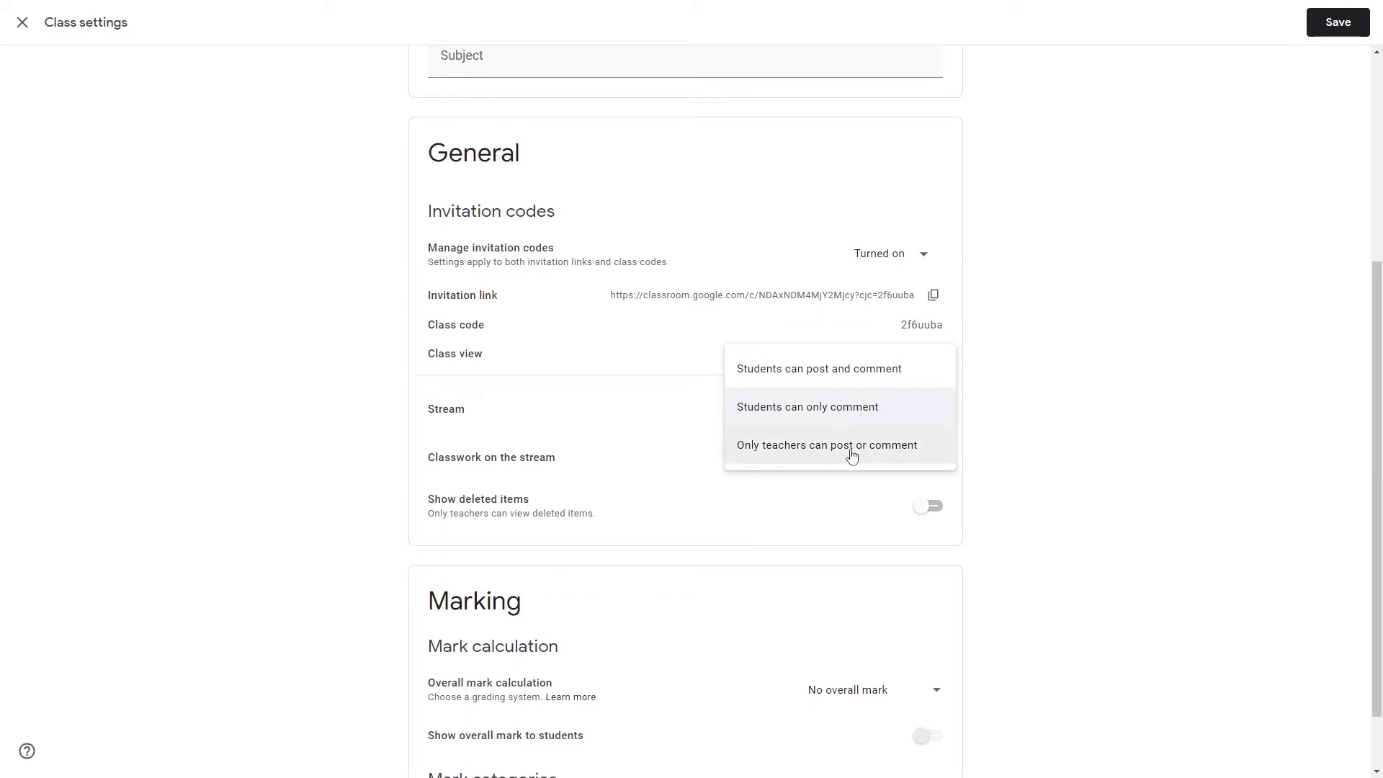
pyautogui.click(758, 407)
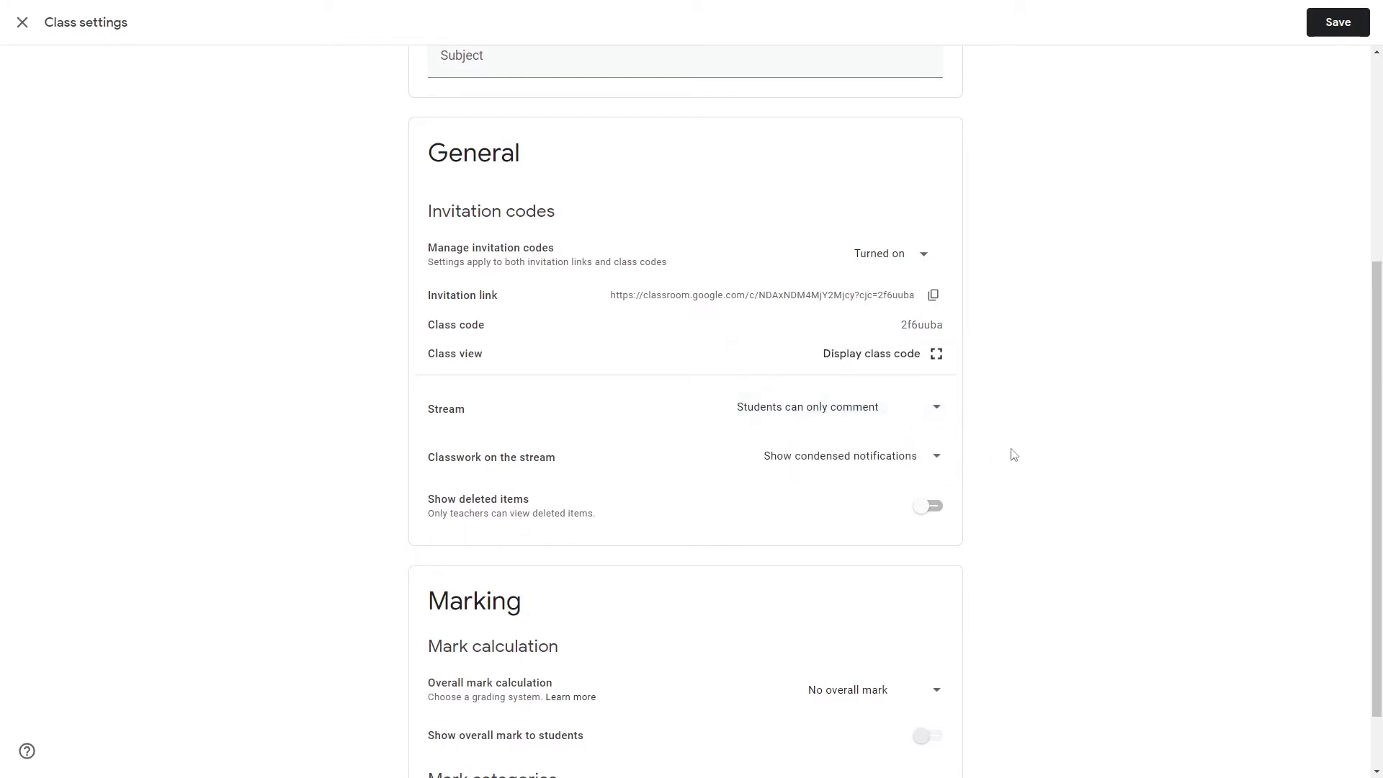
# - Keep condensed classwork notifications, turn on Show deleted items, and save the class settings
pyautogui.scroll(-1, 1012, 469)
pyautogui.click(886, 404)
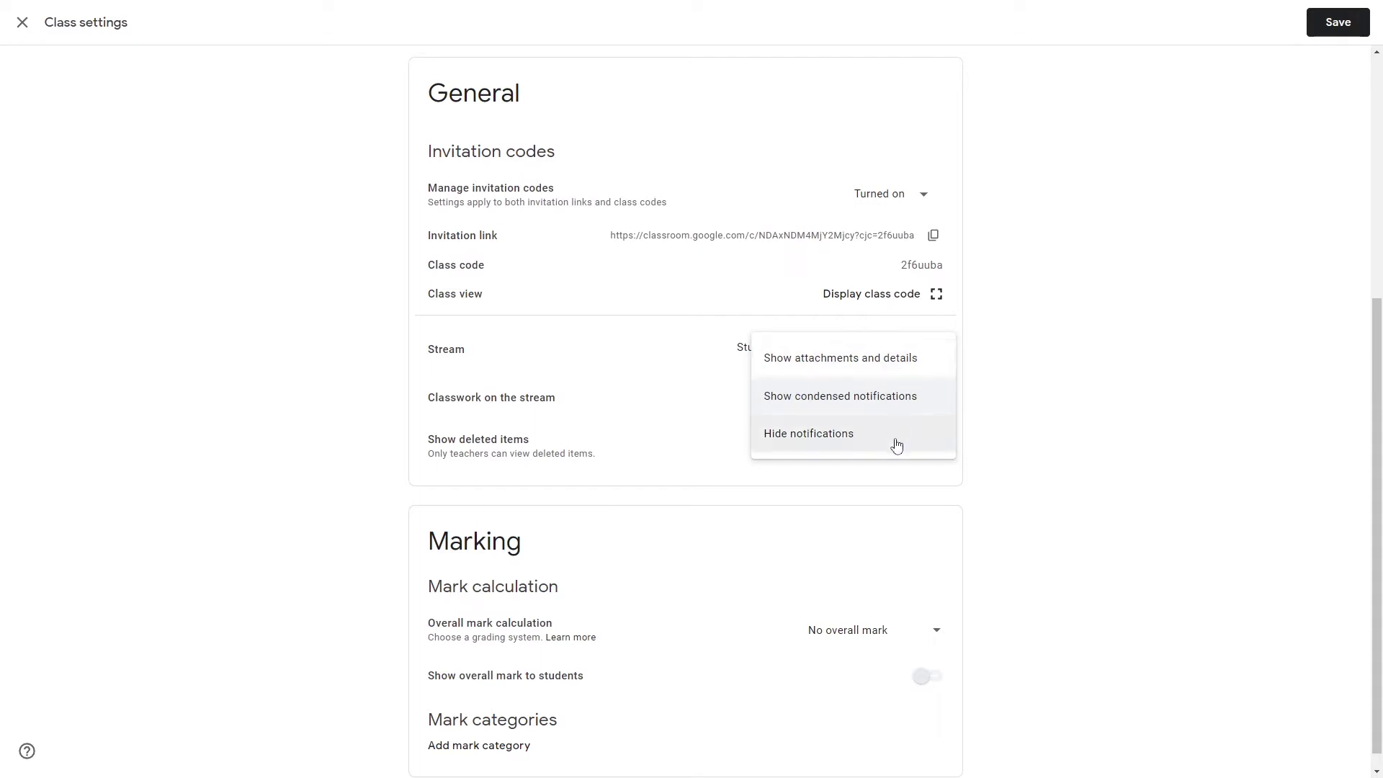
pyautogui.click(880, 400)
pyautogui.scroll(-1, 1053, 411)
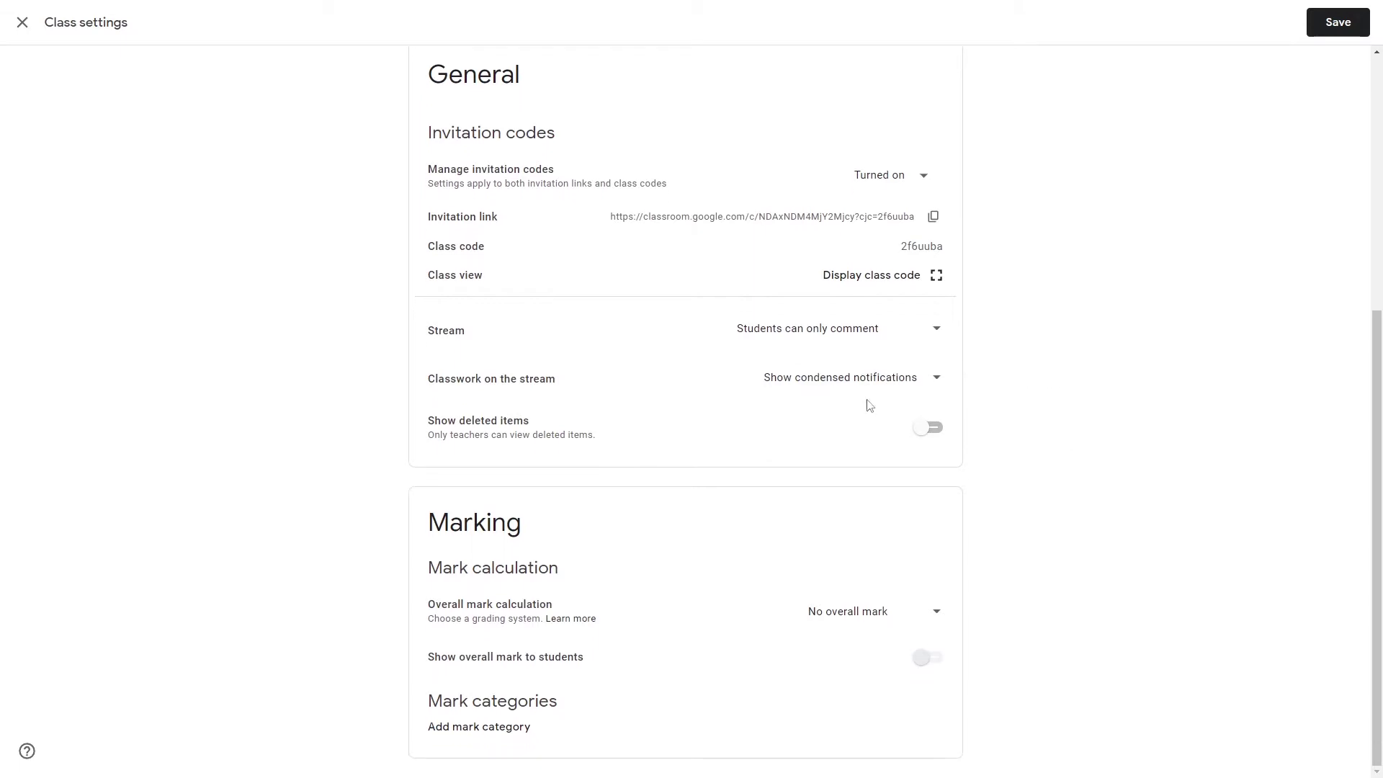
pyautogui.moveTo(447, 421); pyautogui.dragTo(513, 419)
pyautogui.click(513, 418)
pyautogui.click(933, 428)
pyautogui.scroll(5, 1162, 331)
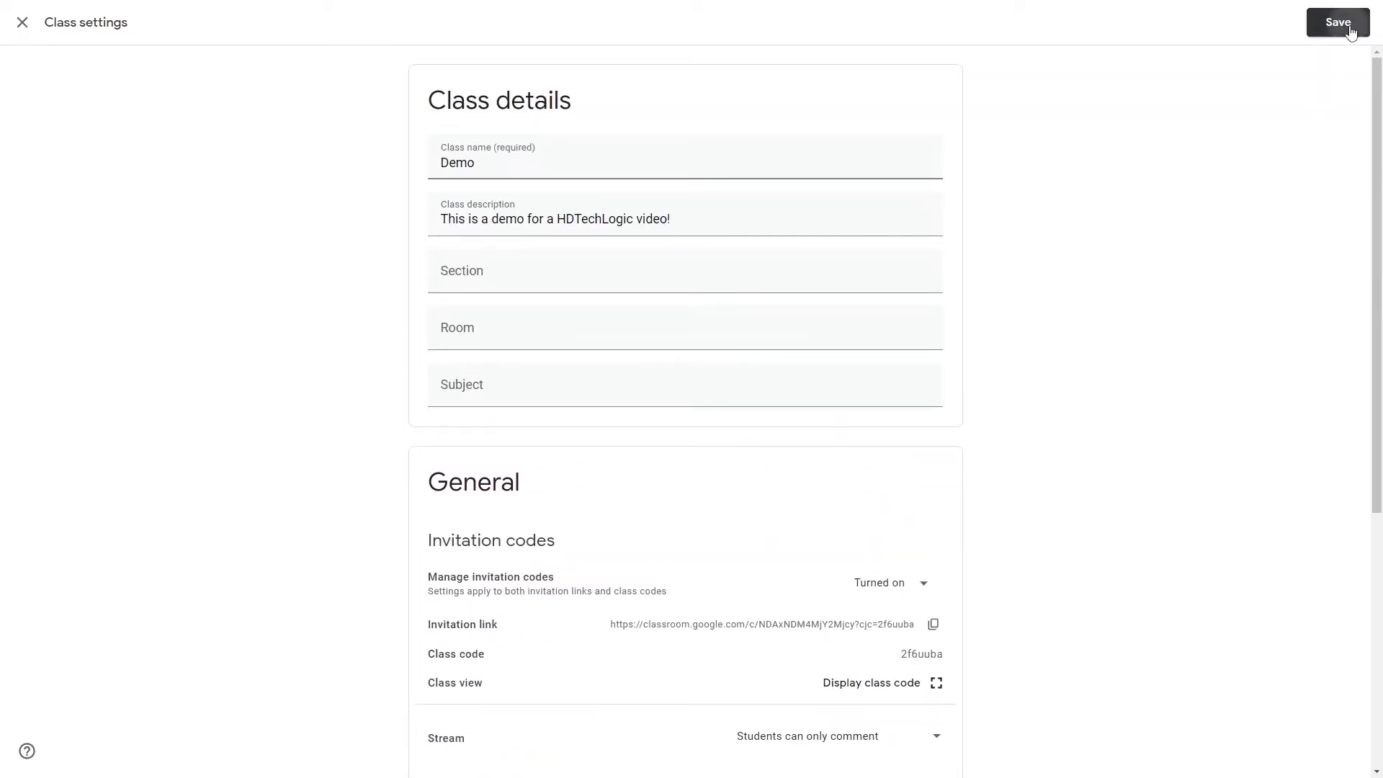
pyautogui.click(1341, 23)
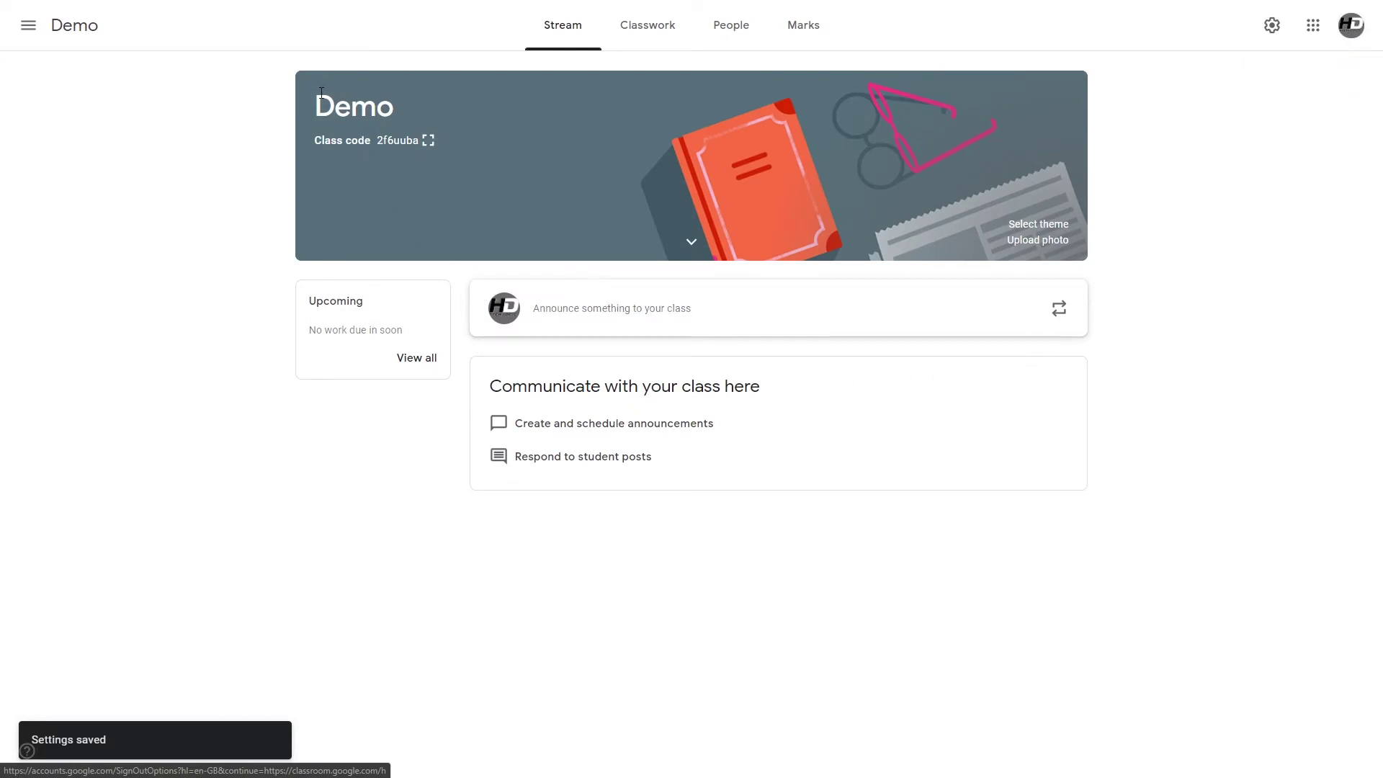
# - Start an all-students announcement reading 'Welcome to your Google Classroom page.' and 'Hope it's useful.'
pyautogui.click(563, 324)
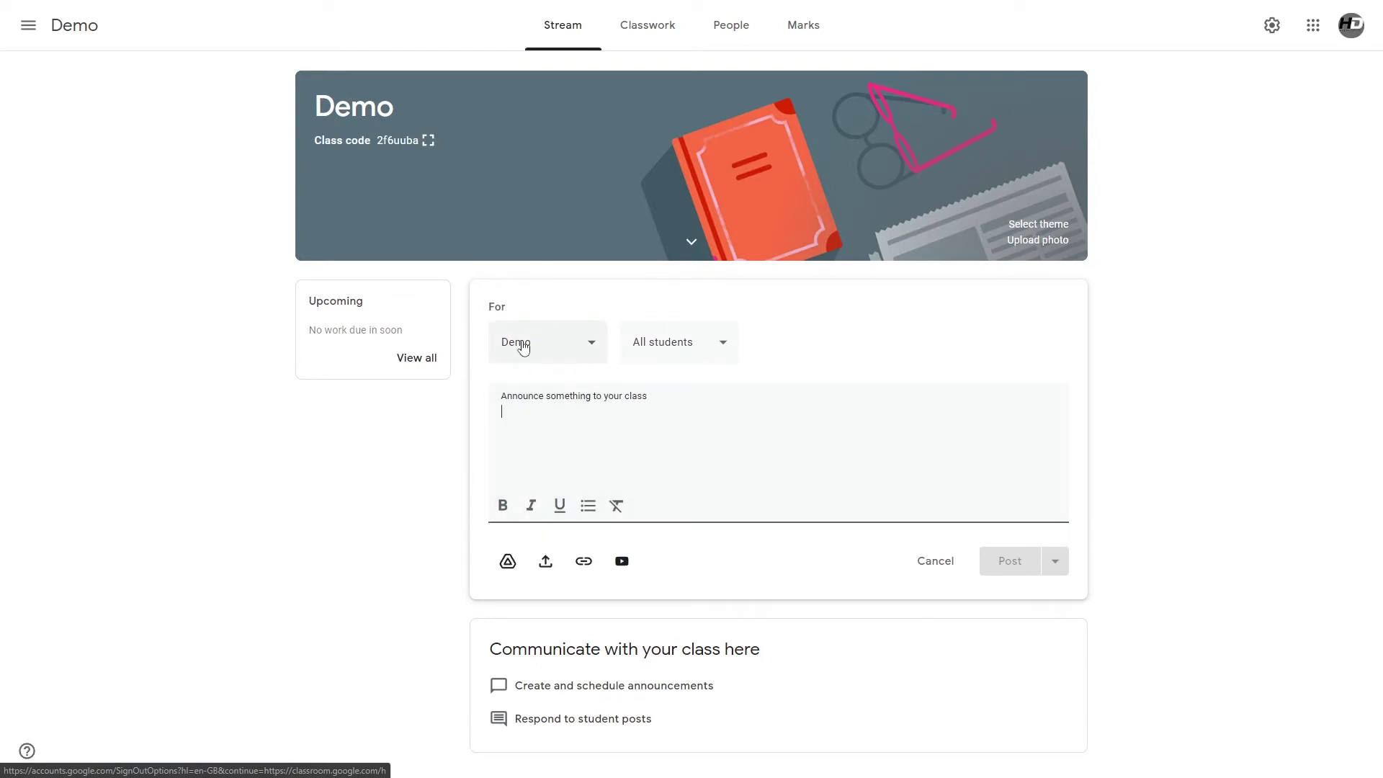
pyautogui.click(627, 344)
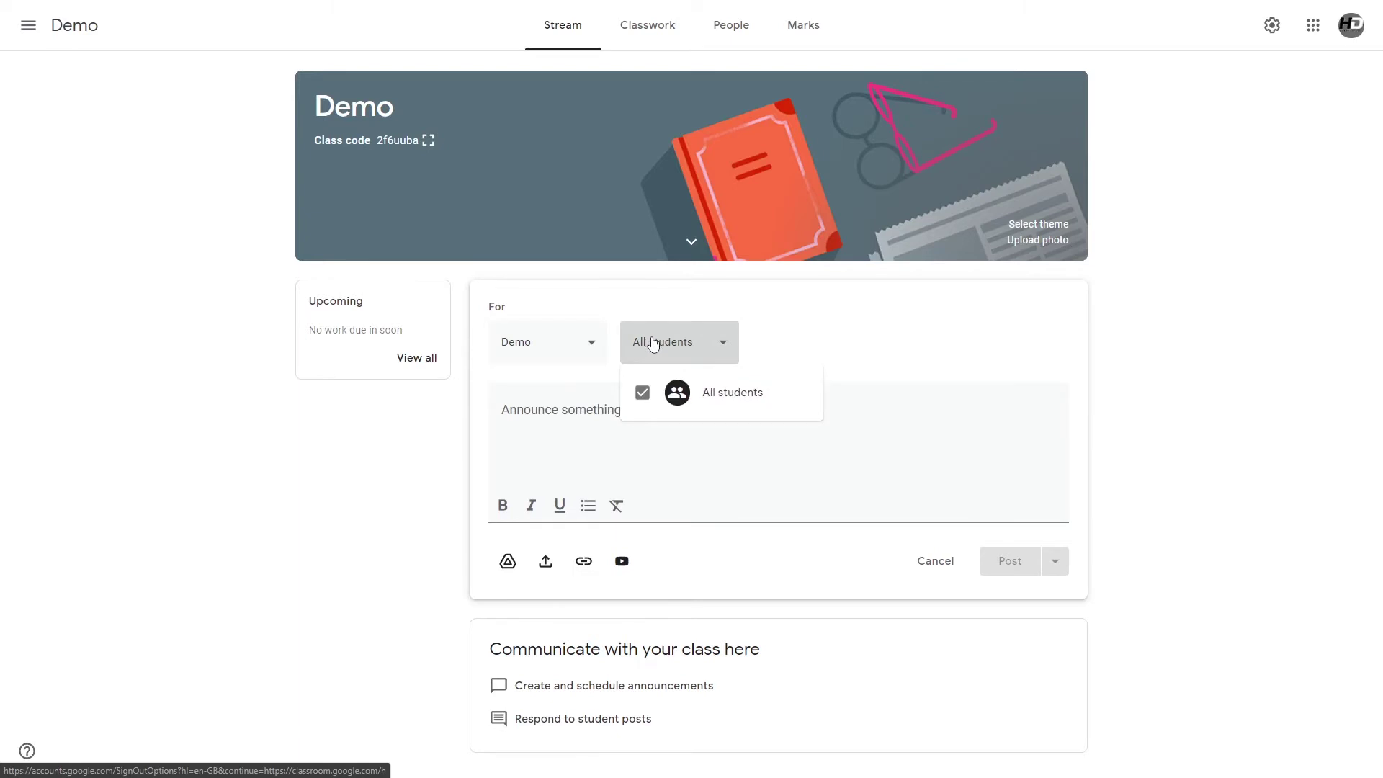
pyautogui.click(655, 460)
pyautogui.click(655, 460)
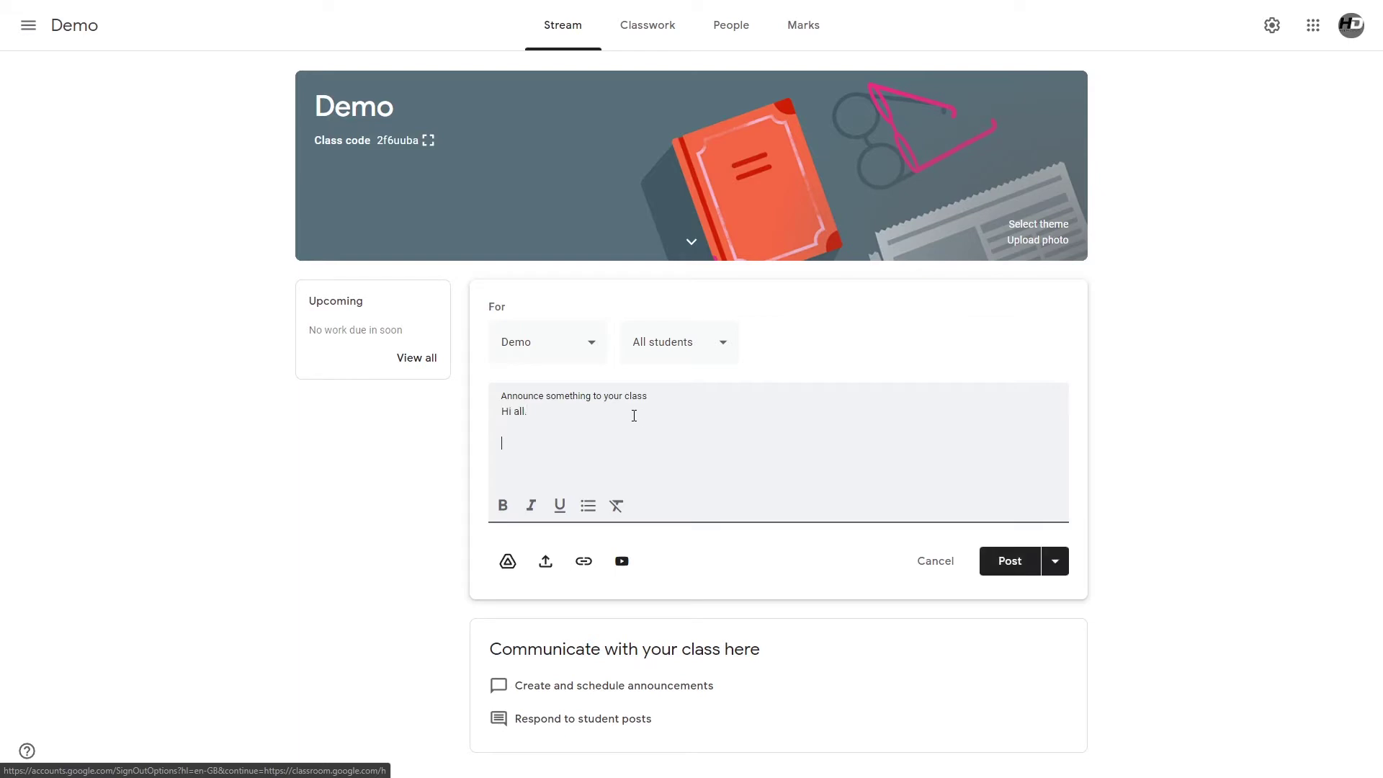
pyautogui.write('Welcome to your Google Classroom page.')
pyautogui.press('Return')
pyautogui.press('Return')
pyautogui.write("Hope it's useful.")
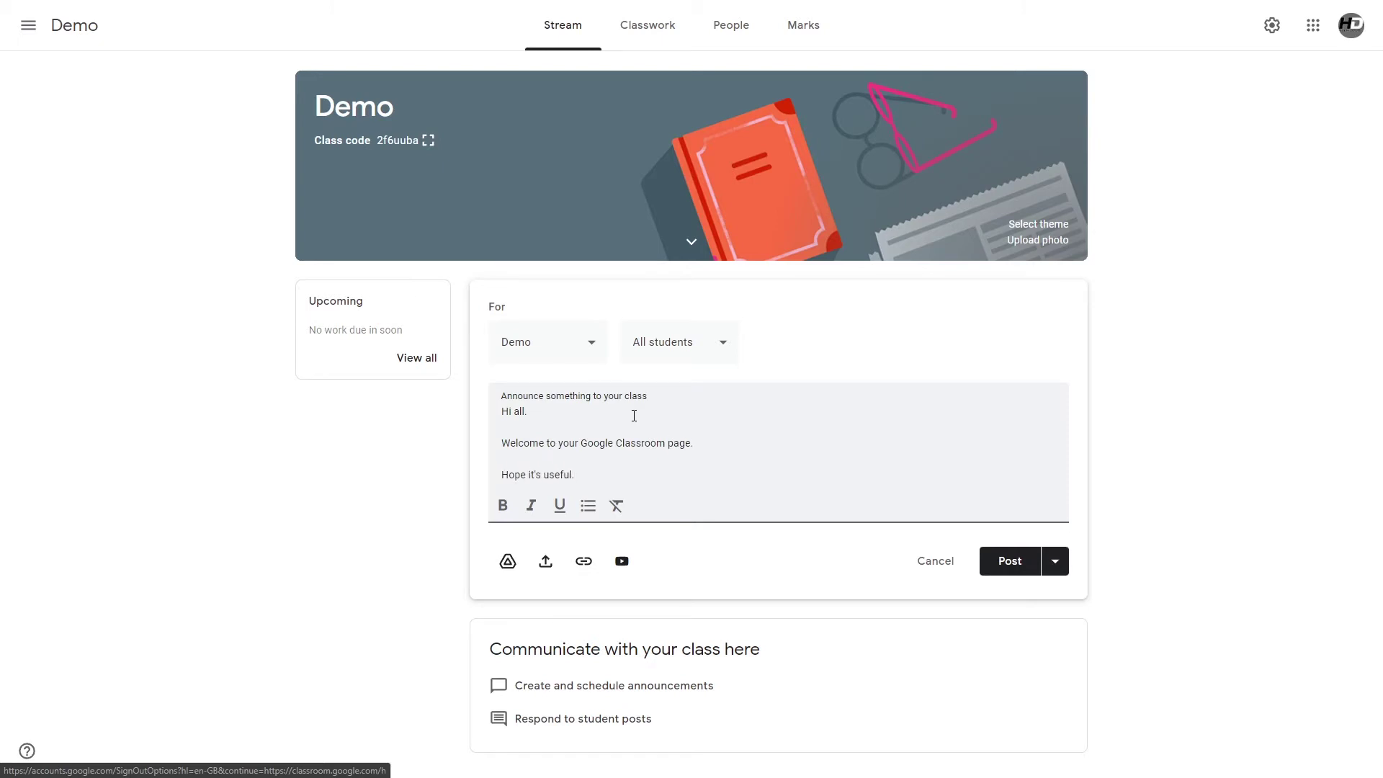
# - Apply bold, italic, underline and bullet to the closing line, then undo italic, underline and bullet
pyautogui.moveTo(576, 475); pyautogui.dragTo(497, 481)
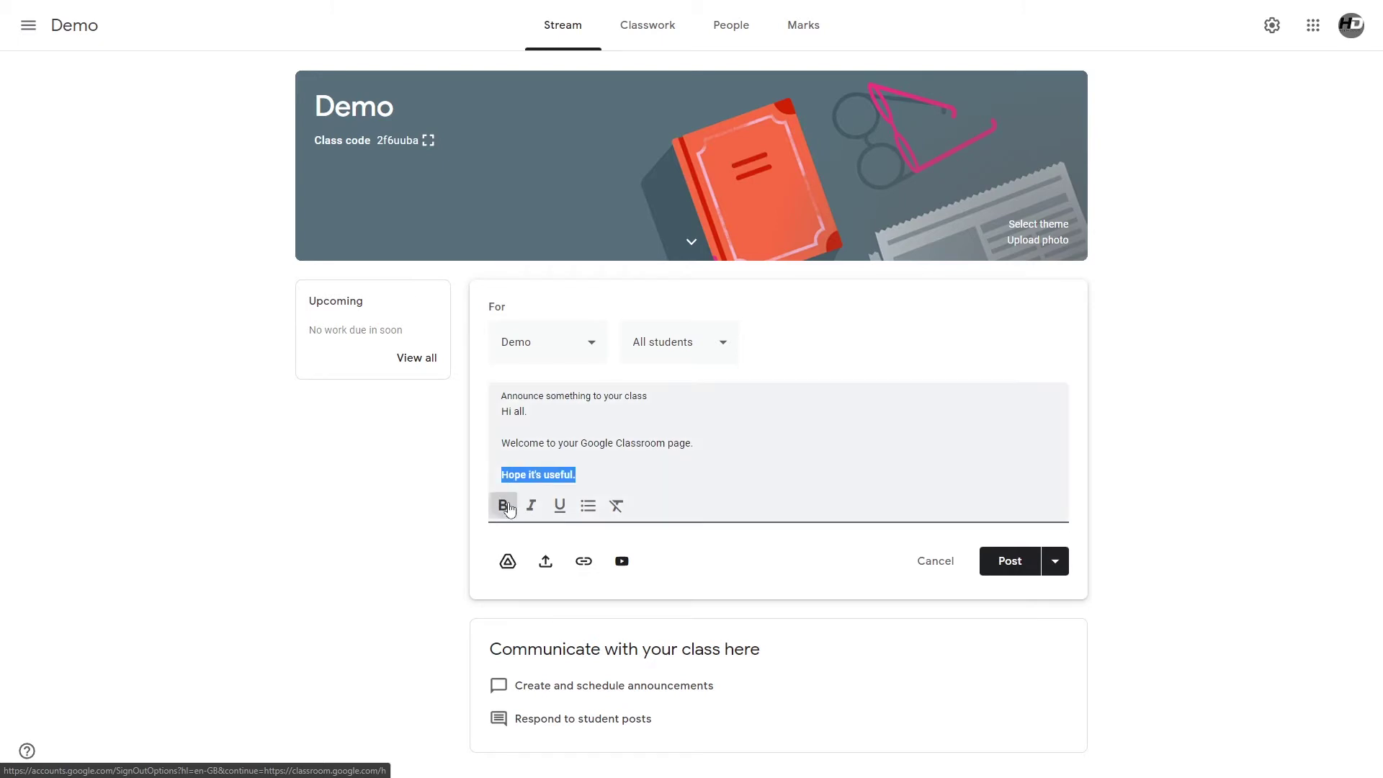
pyautogui.click(502, 504)
pyautogui.click(532, 507)
pyautogui.click(560, 506)
pyautogui.click(585, 507)
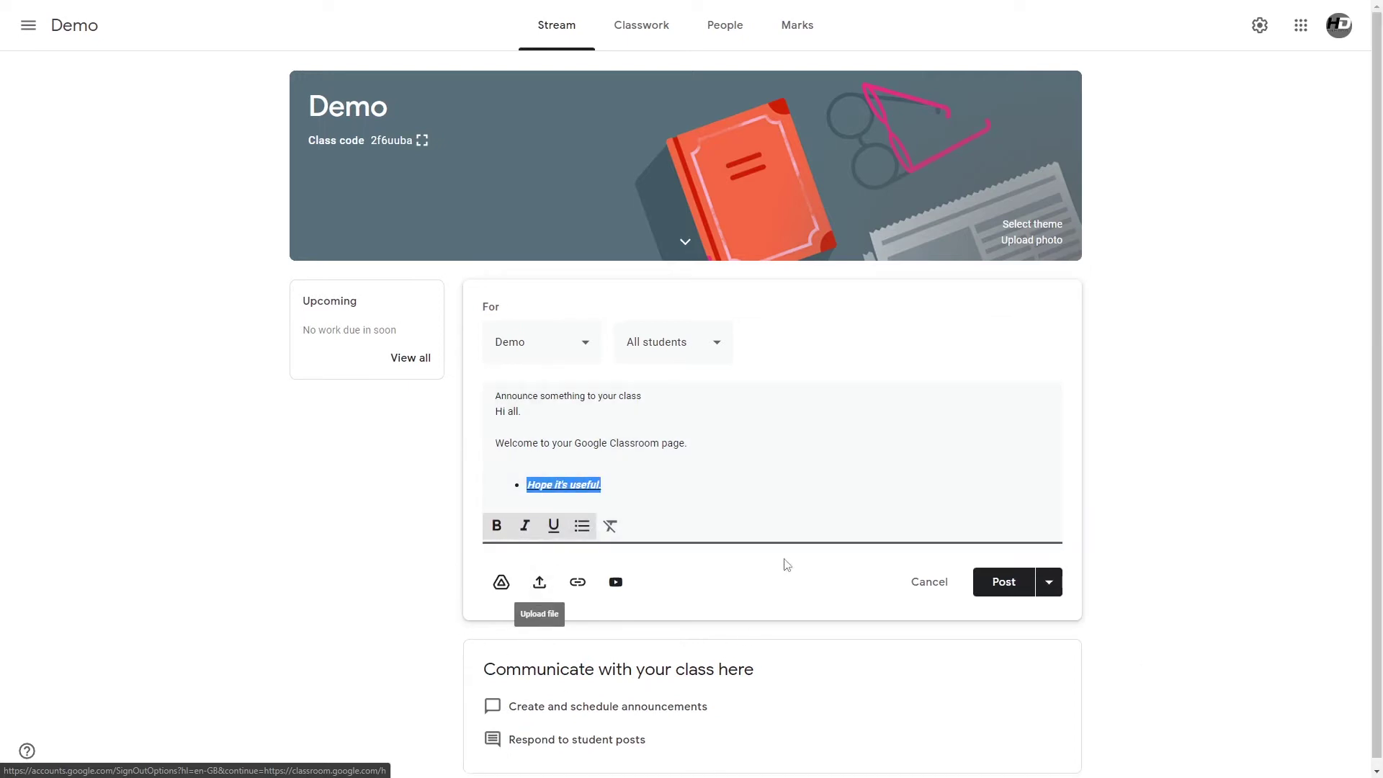
pyautogui.click(525, 527)
pyautogui.click(550, 532)
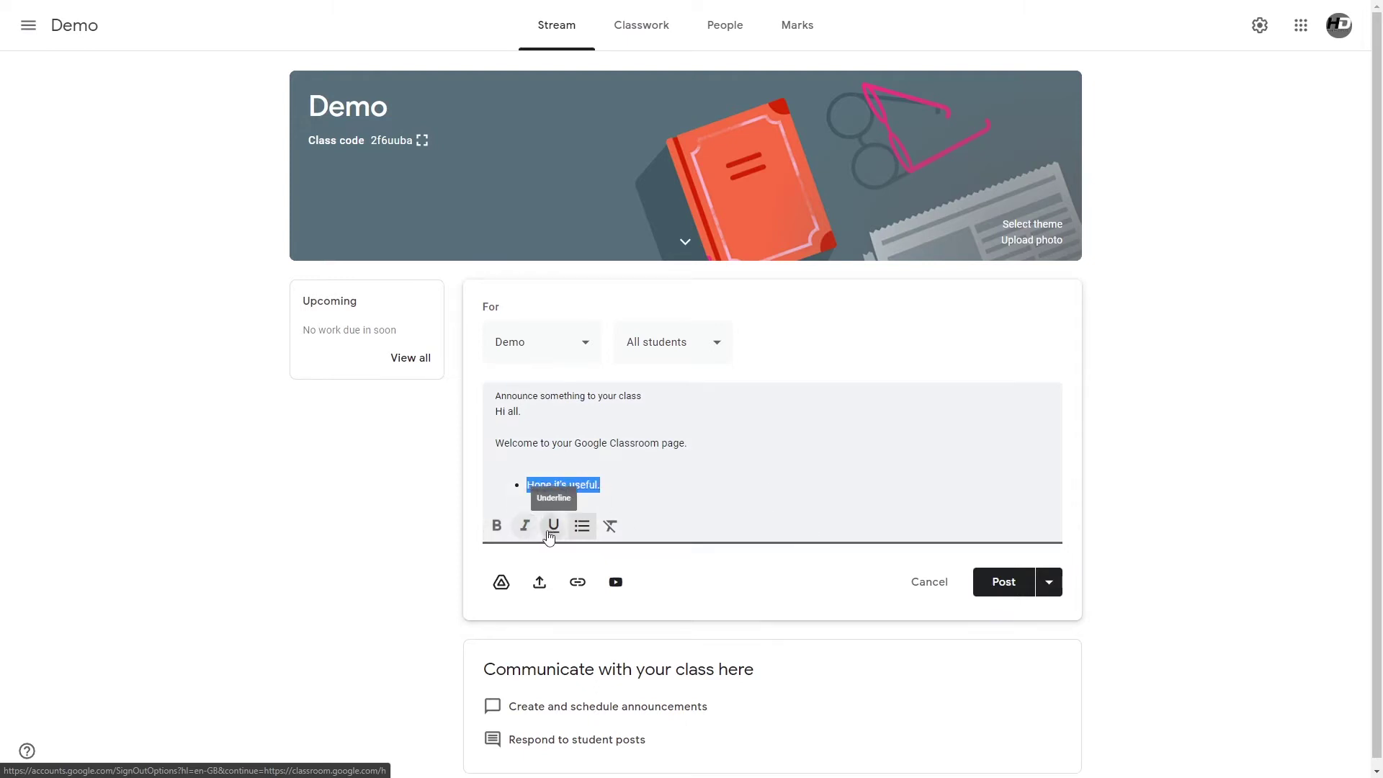
pyautogui.click(582, 526)
# - Reapply bold, italic, bullet and underline to the closing line, then remove all formatting
pyautogui.click(503, 506)
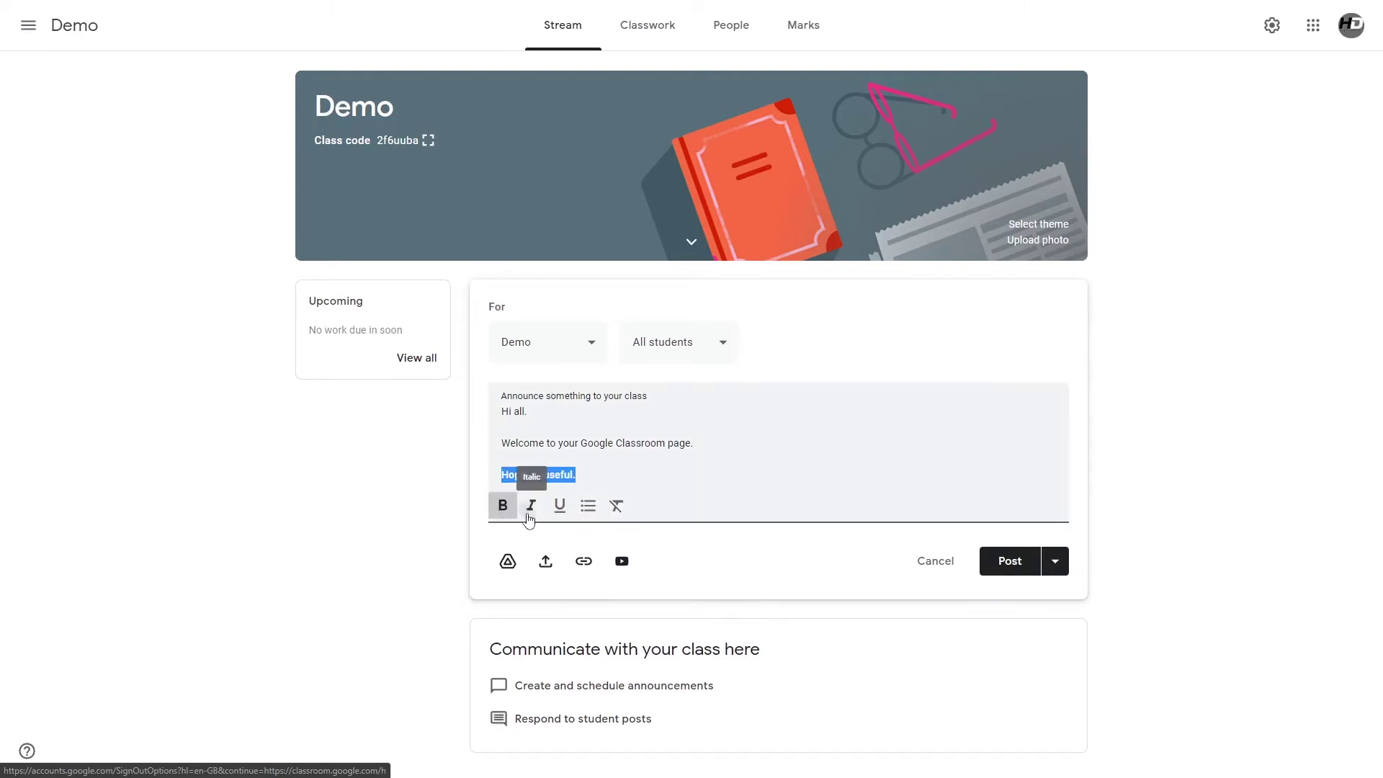
pyautogui.click(530, 506)
pyautogui.click(588, 506)
pyautogui.click(553, 526)
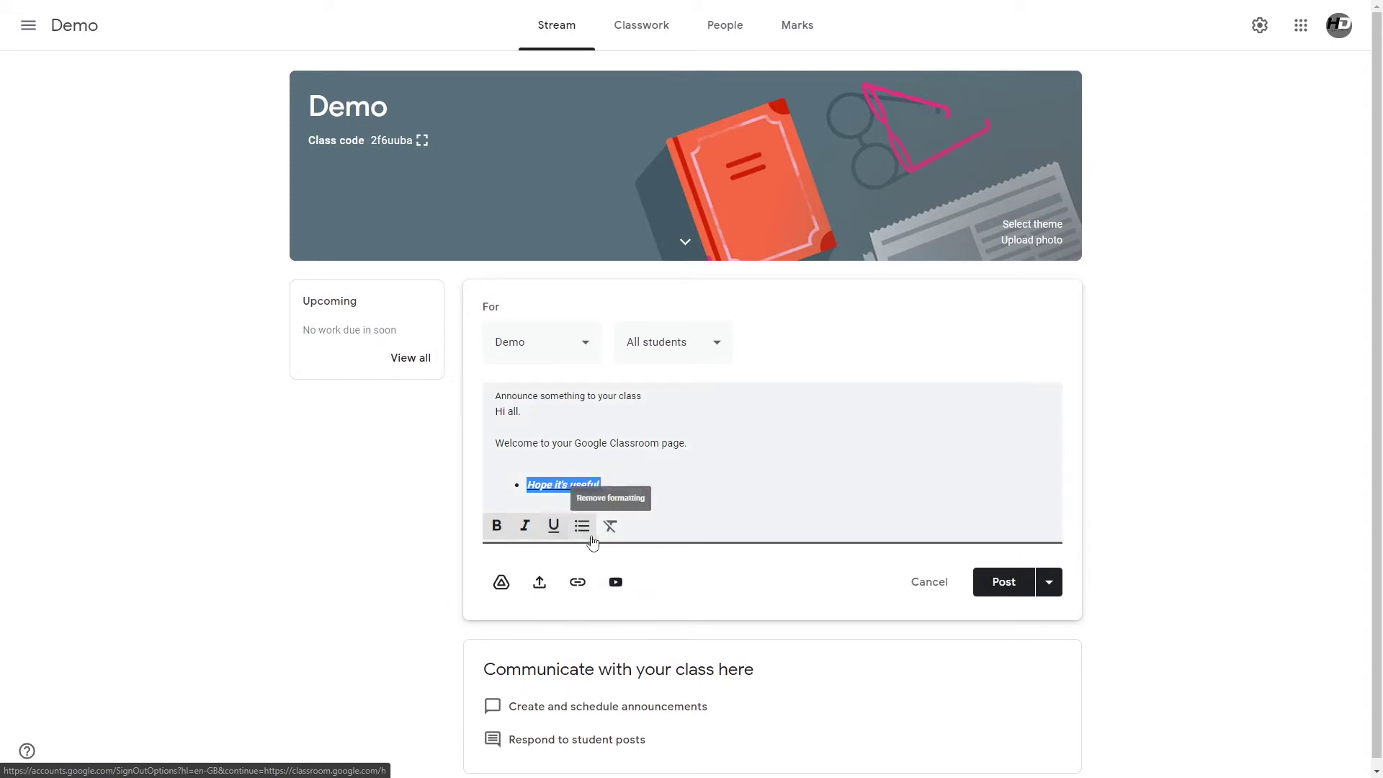
pyautogui.click(610, 526)
pyautogui.click(602, 476)
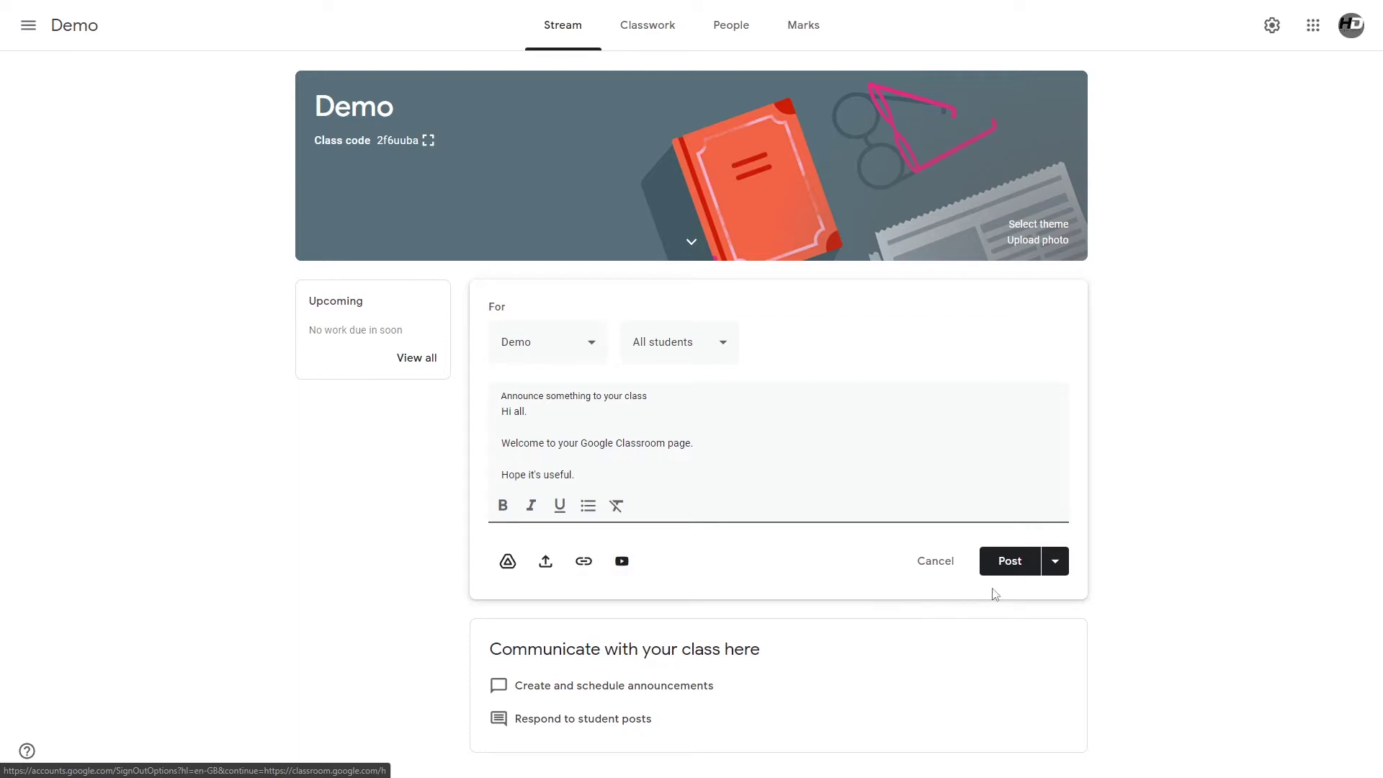
# - Save the announcement as a draft, then reopen the draft and post it to the class
pyautogui.click(1059, 561)
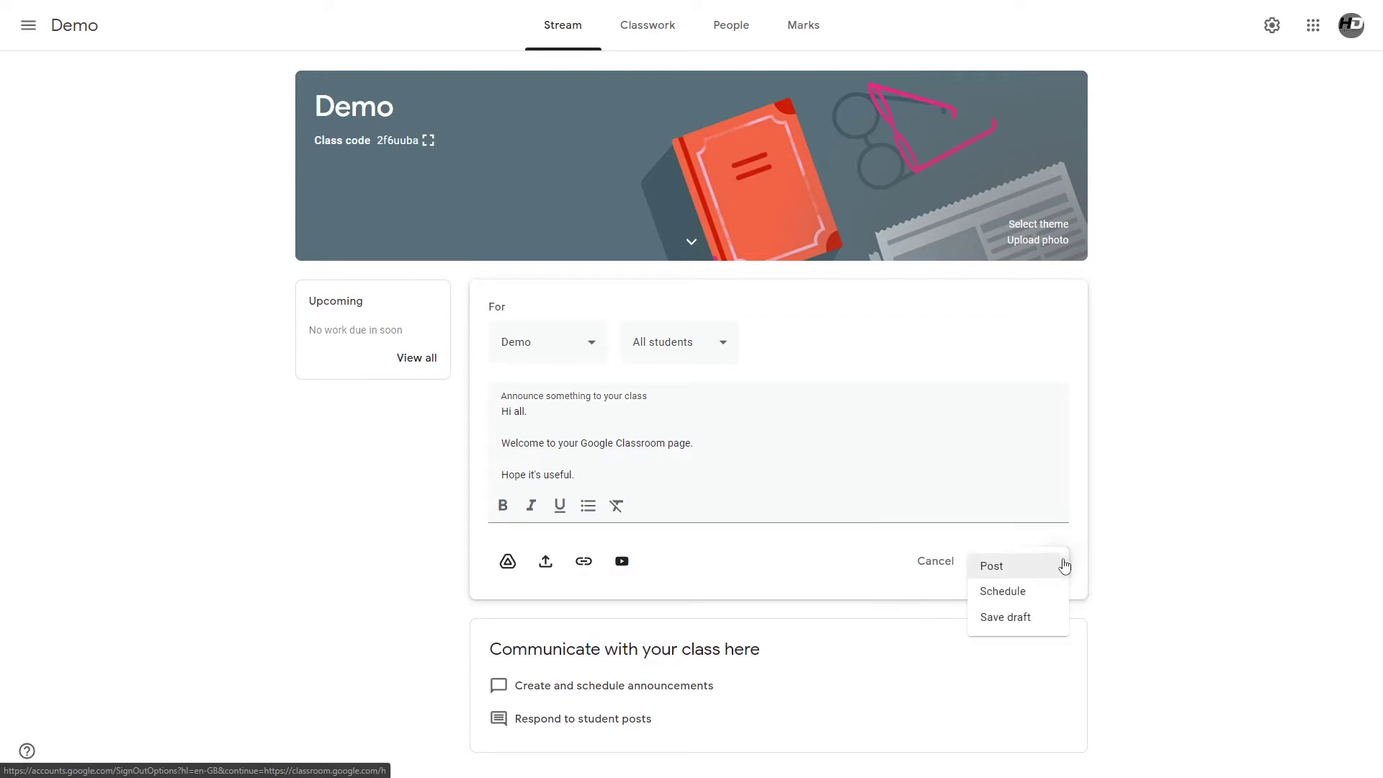
pyautogui.click(1045, 623)
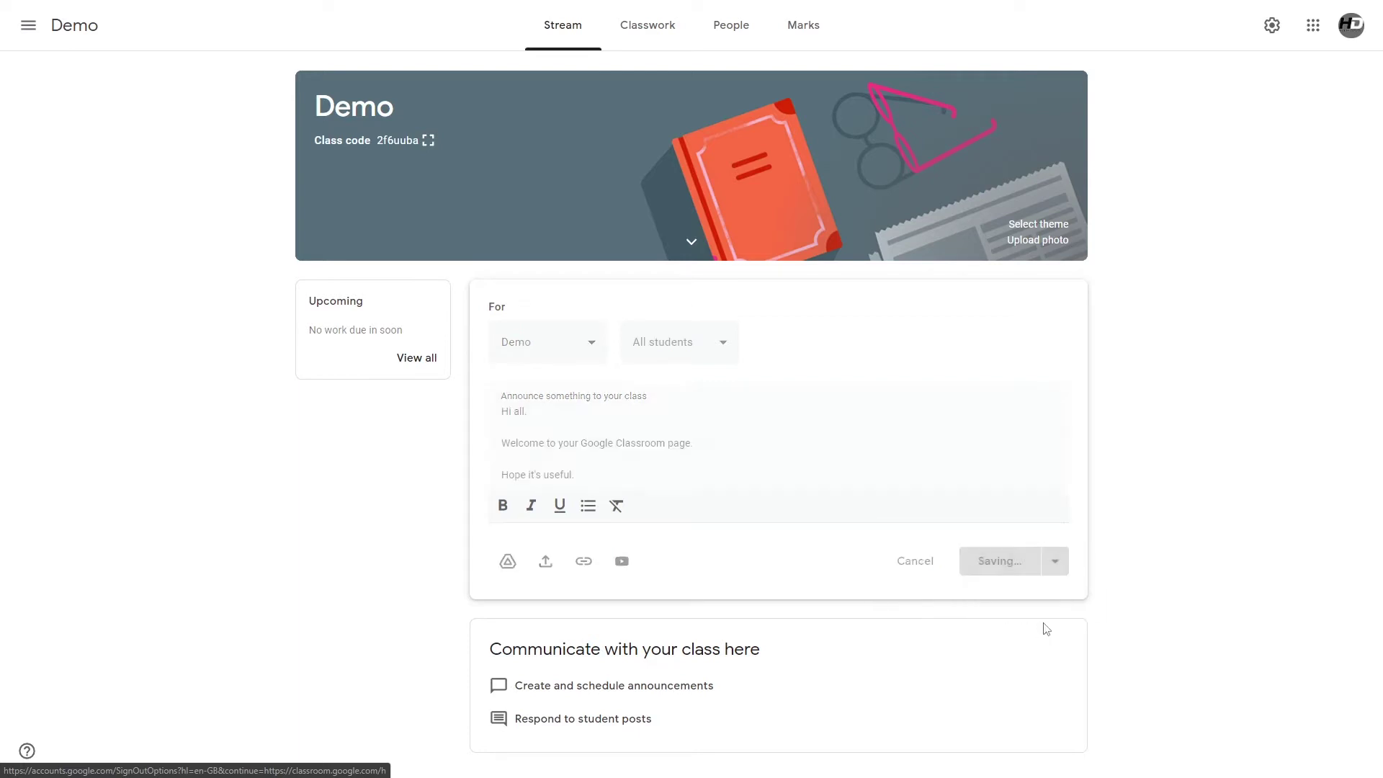
pyautogui.click(847, 294)
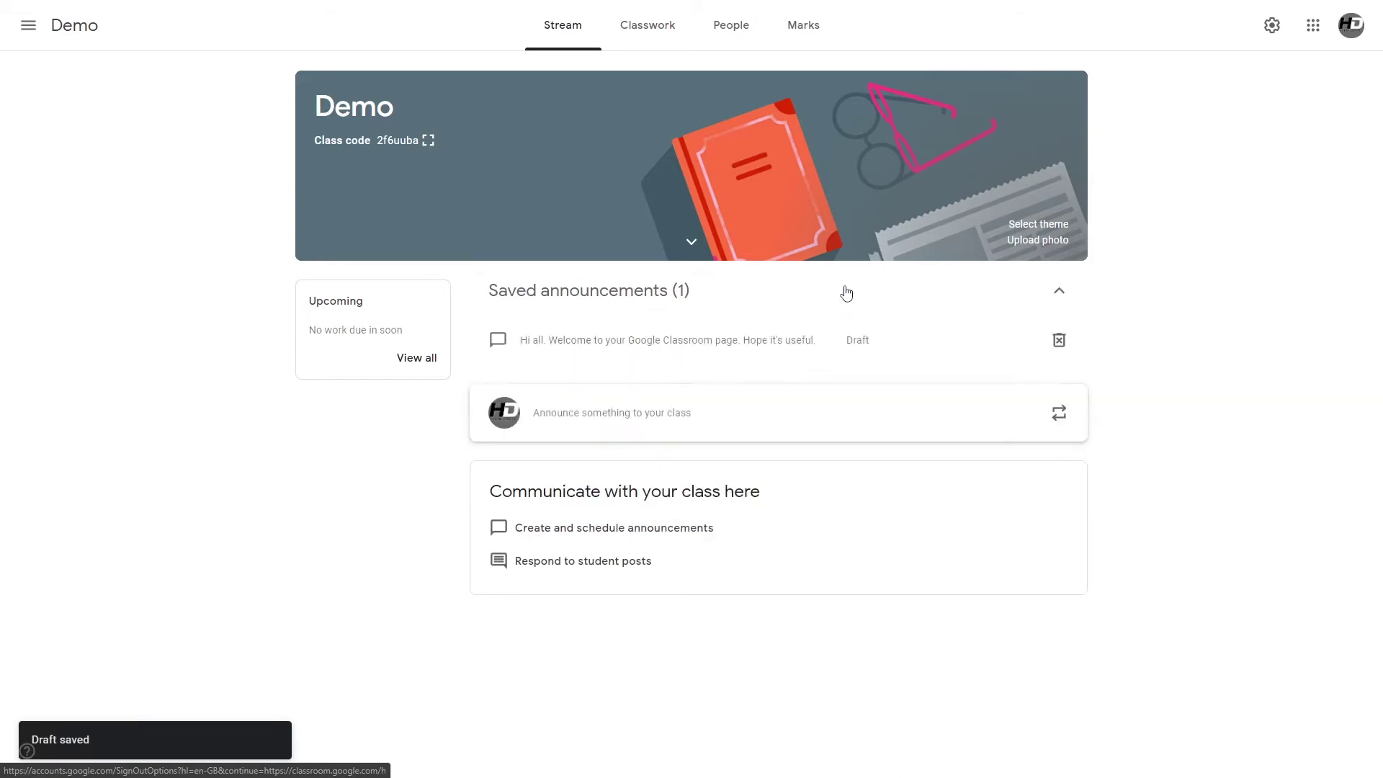
pyautogui.click(821, 348)
pyautogui.click(920, 549)
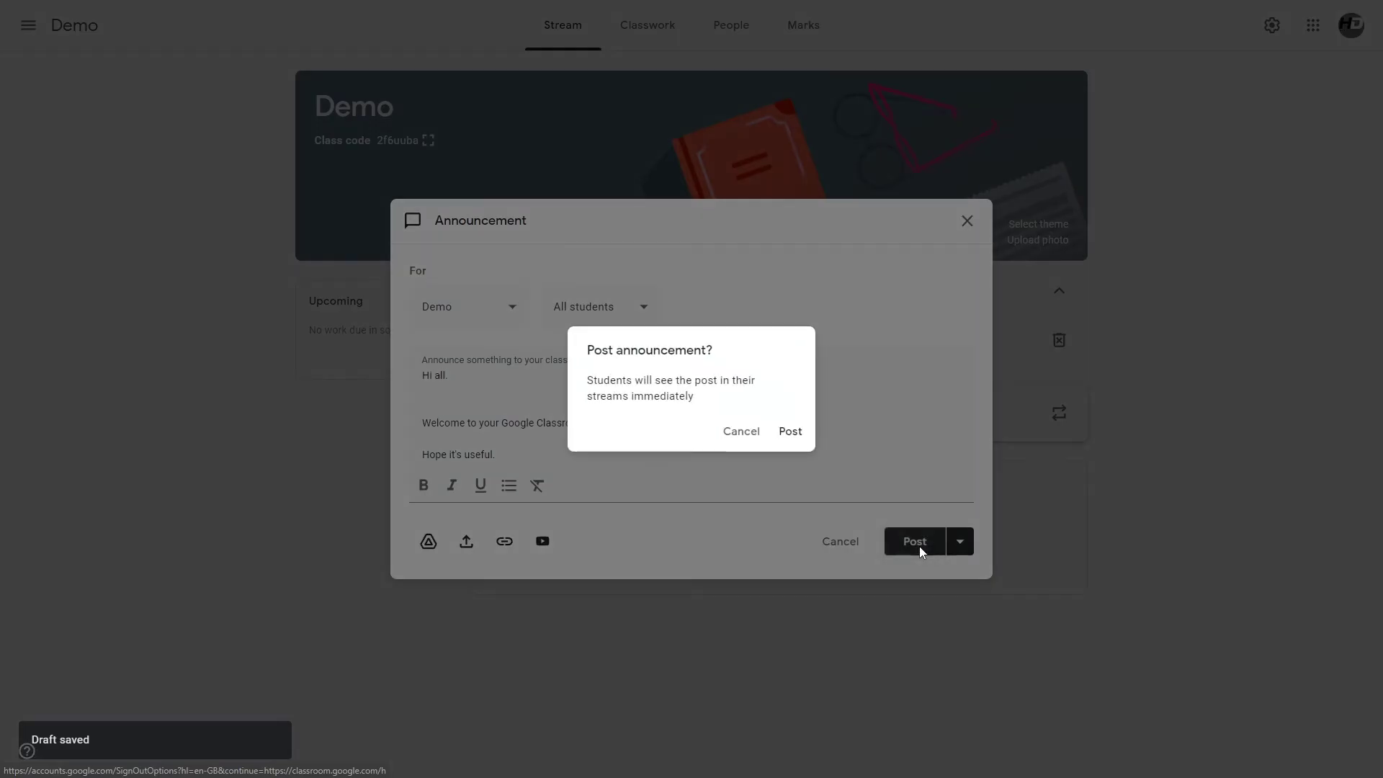
pyautogui.click(785, 436)
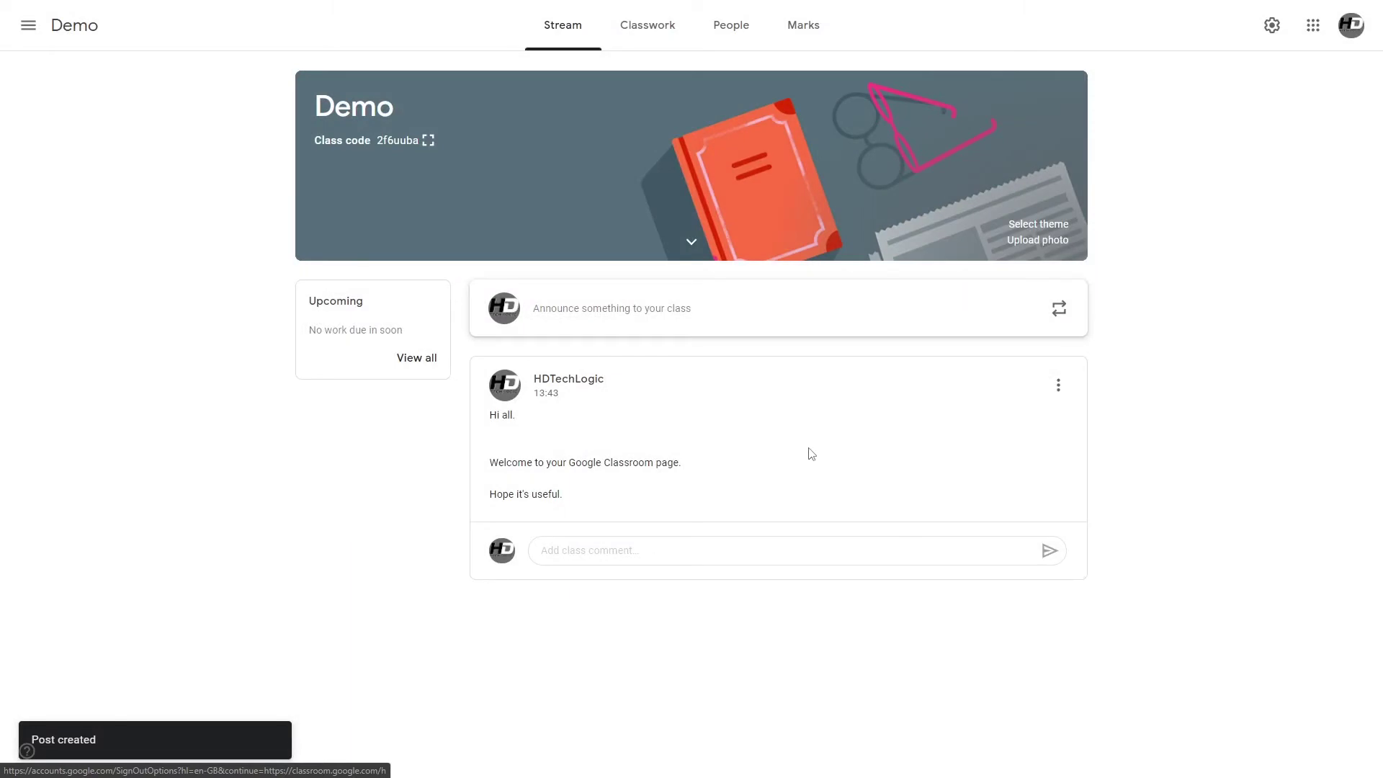
# - Edit the posted announcement to drop the blank line after 'Hi all,' and save it
pyautogui.click(1058, 385)
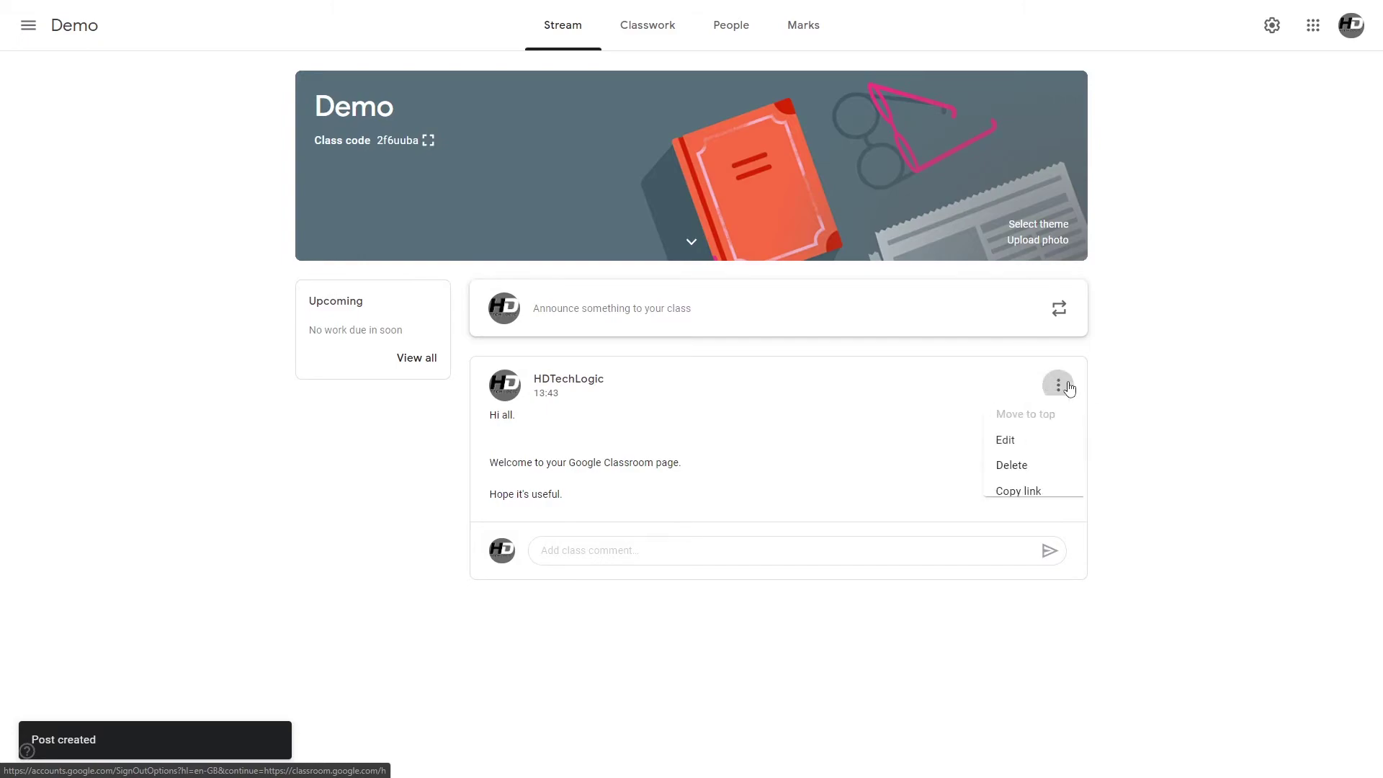
pyautogui.click(1050, 444)
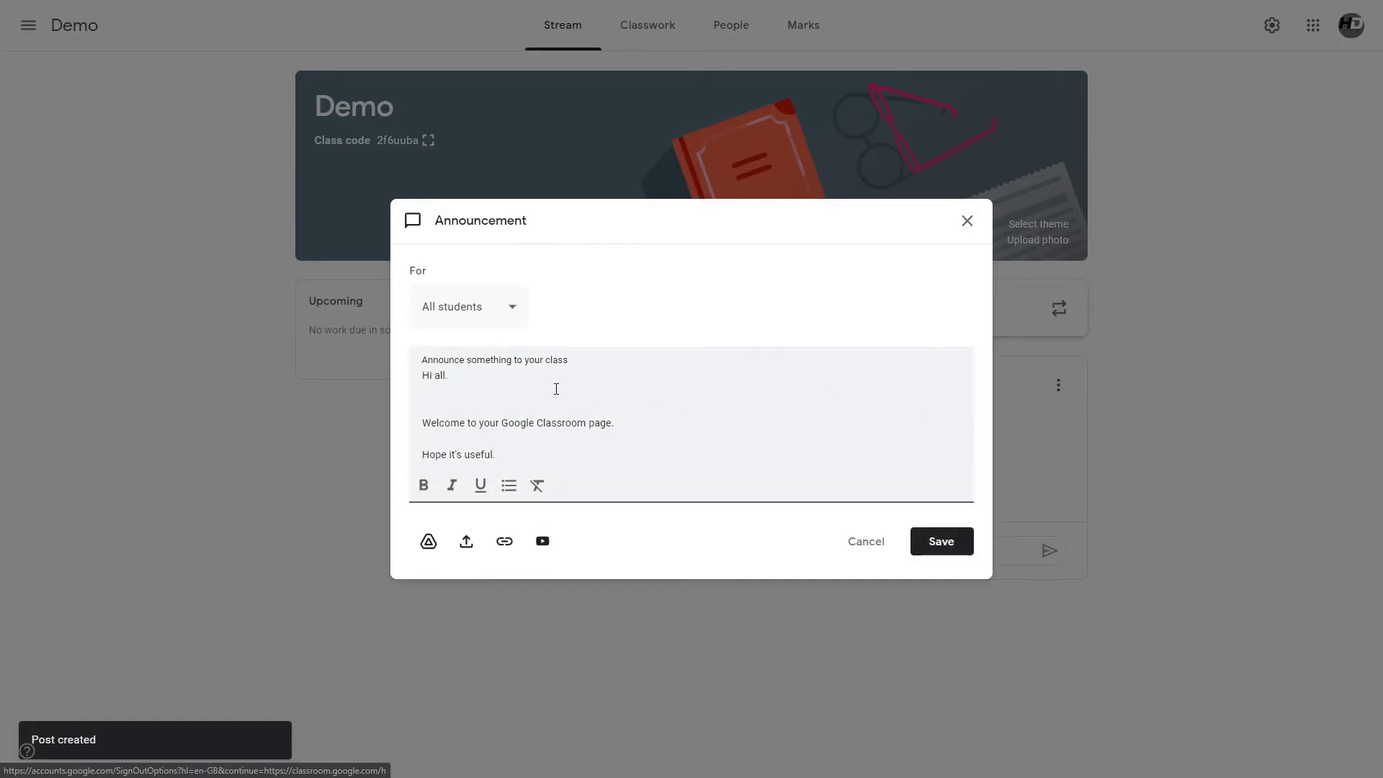
pyautogui.press('BackSpace')
pyautogui.click(503, 381)
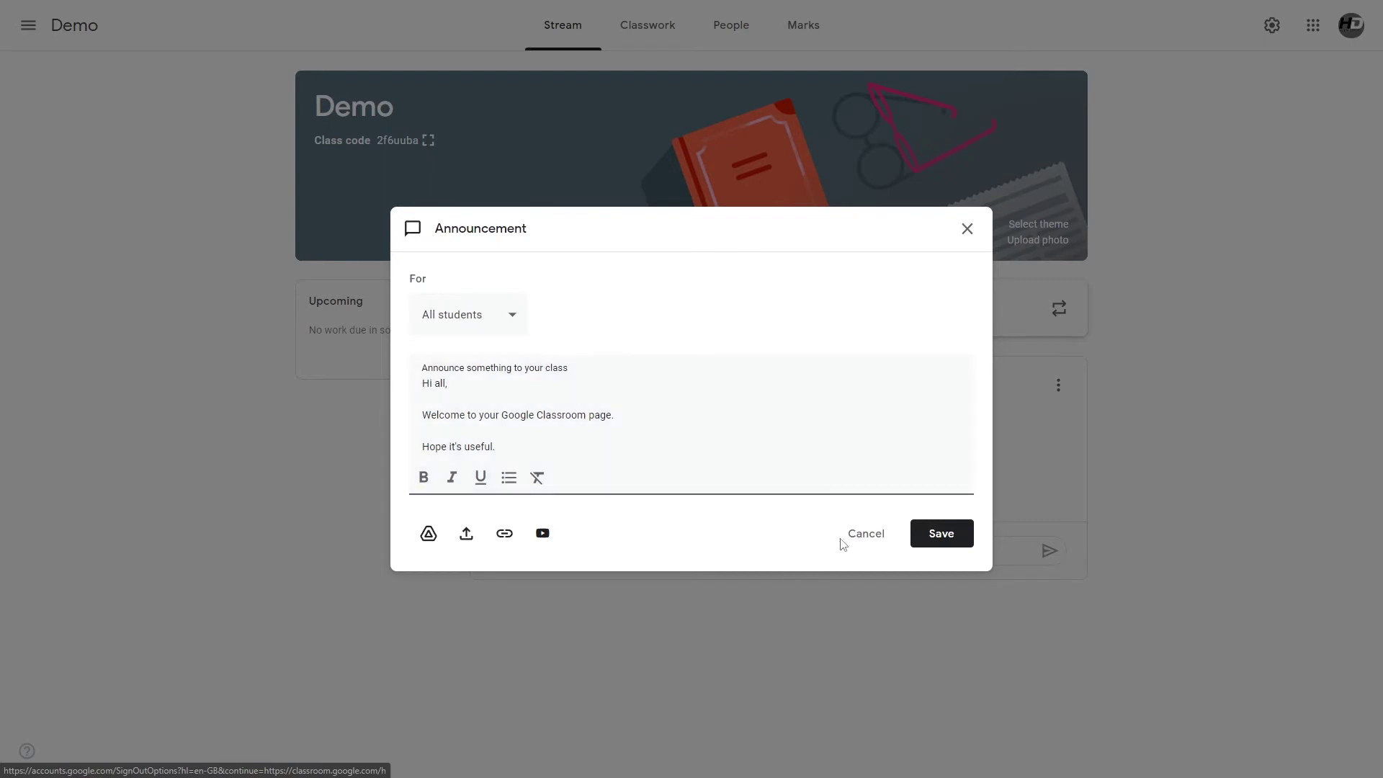
pyautogui.click(936, 533)
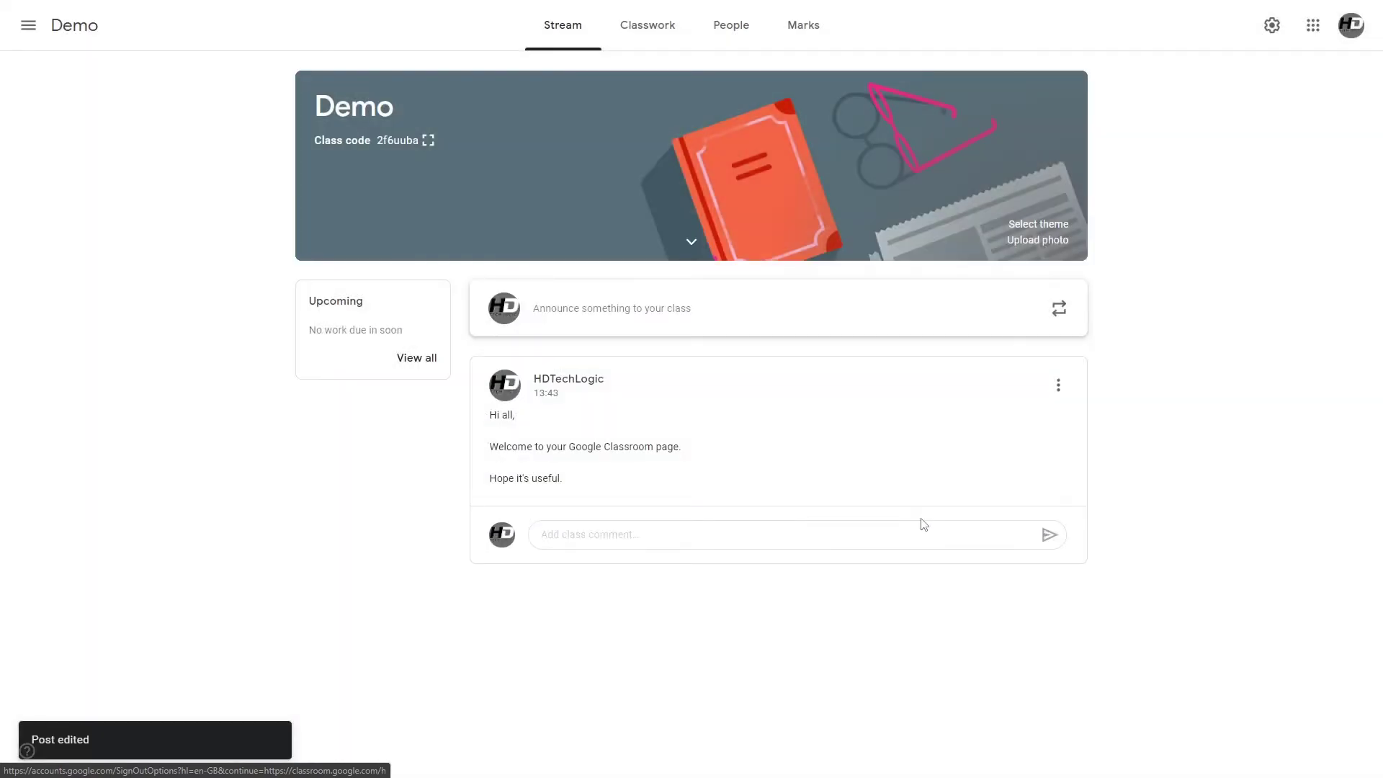
# - Delete the posted welcome announcement from the Demo stream
pyautogui.click(1058, 385)
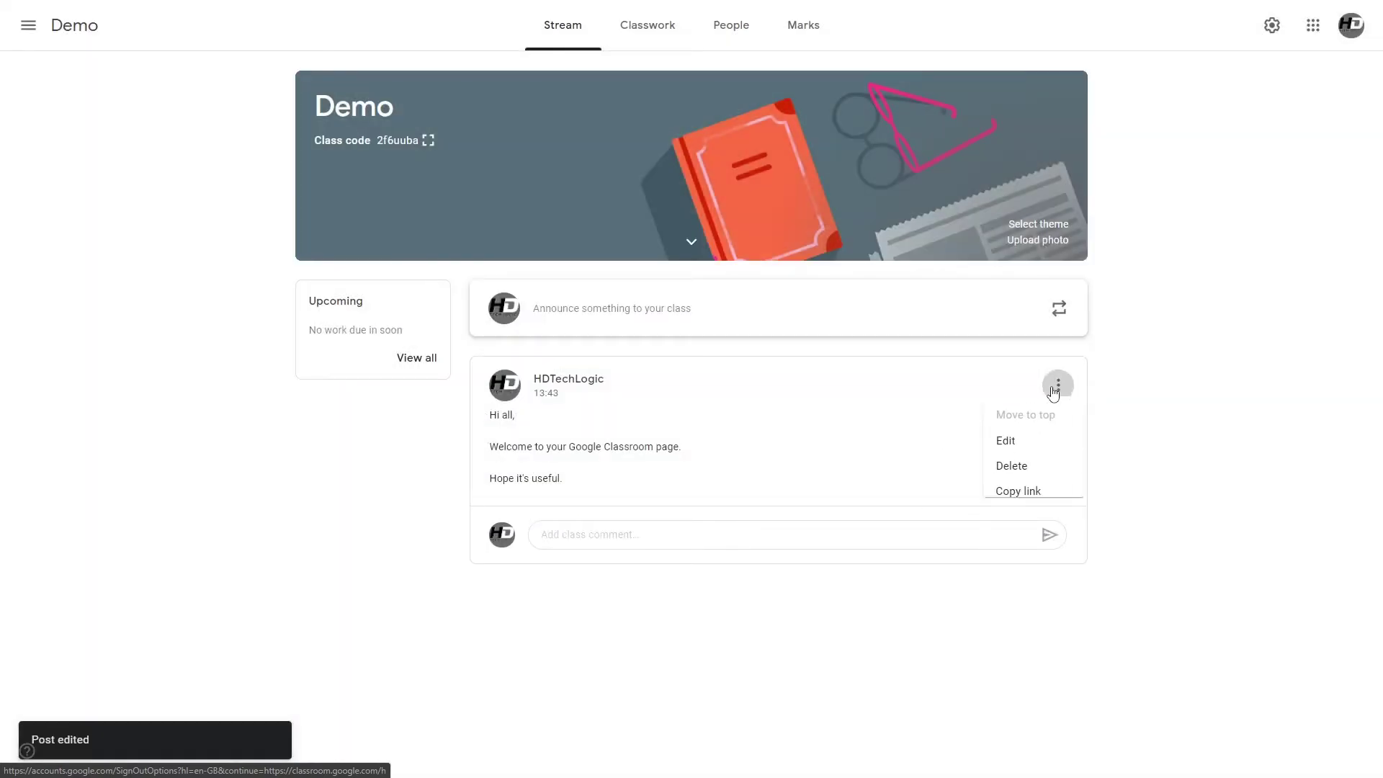
pyautogui.click(1034, 473)
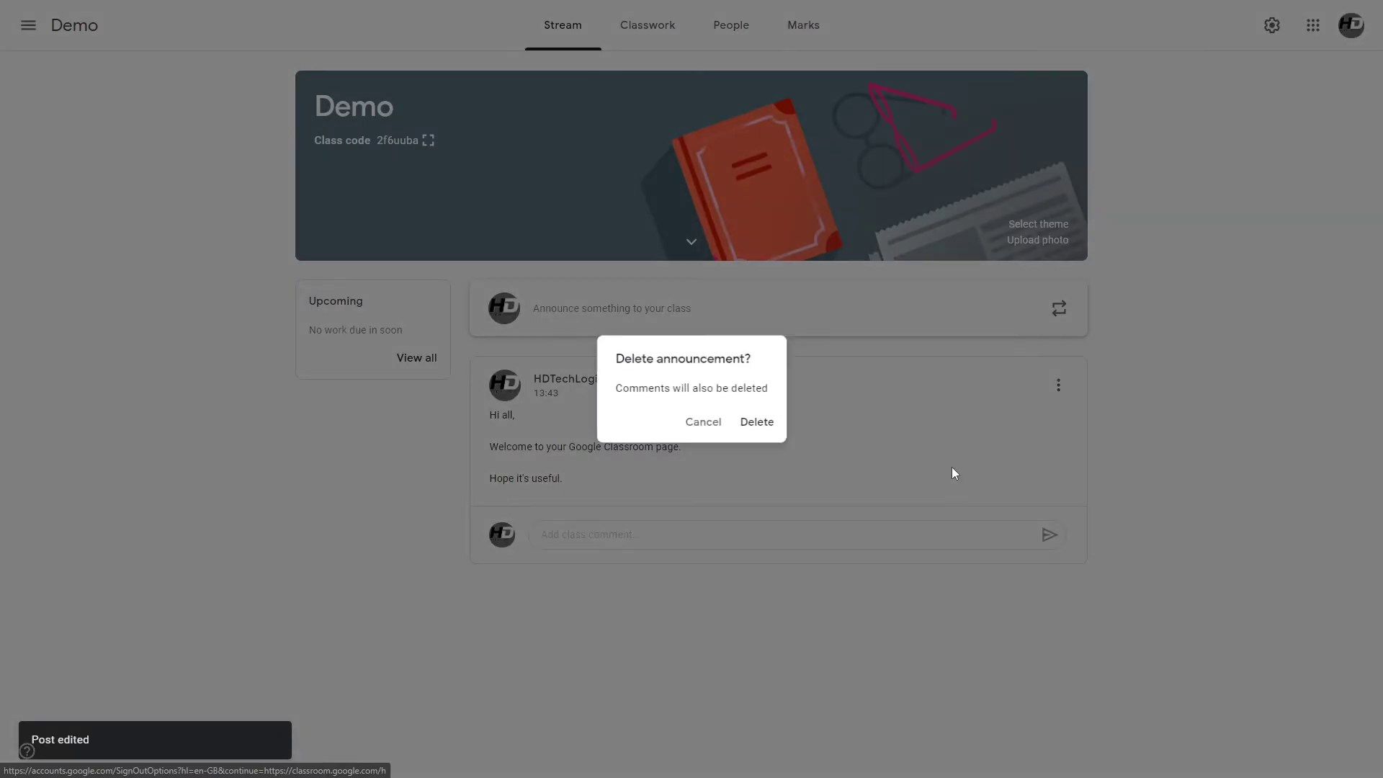
pyautogui.click(768, 425)
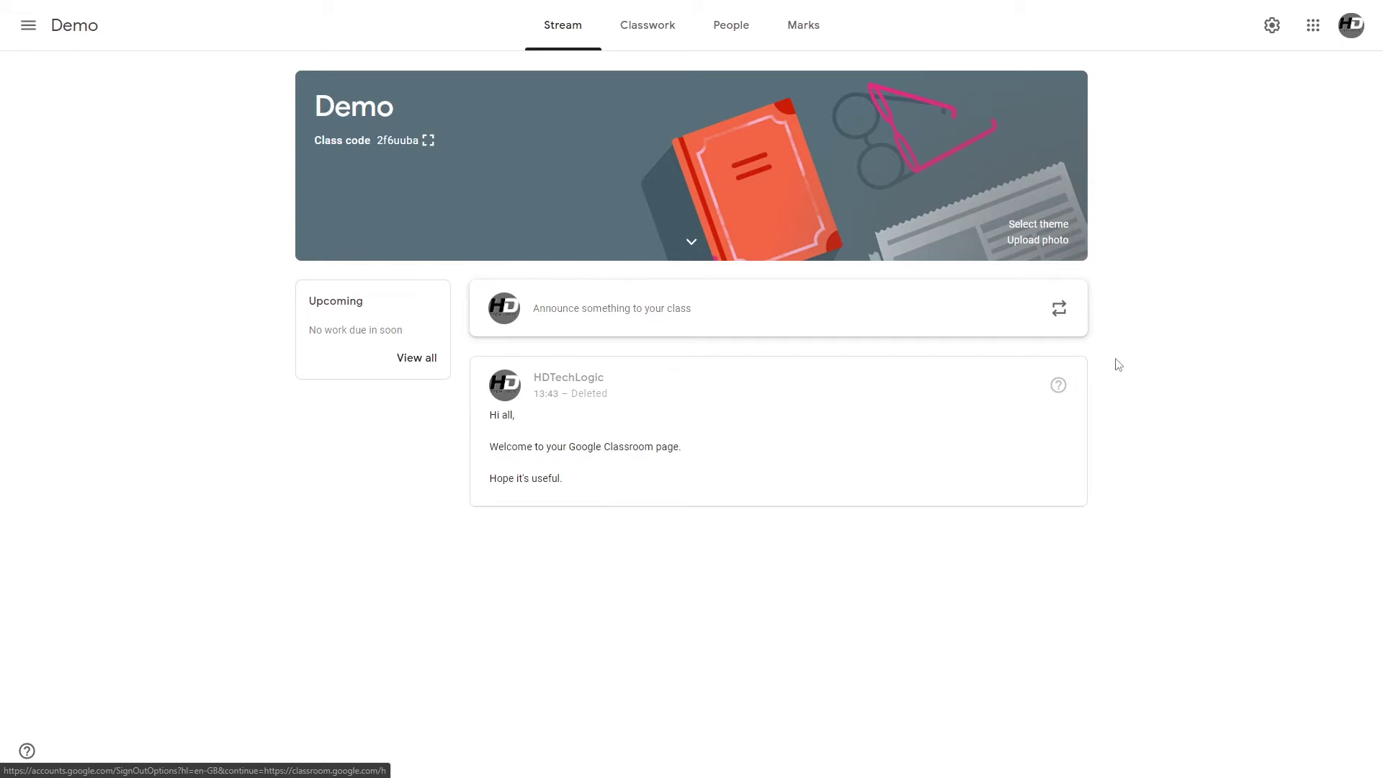
pyautogui.moveTo(1065, 393)
# - On Demo's Classwork page, create a new Assignment
pyautogui.click(668, 48)
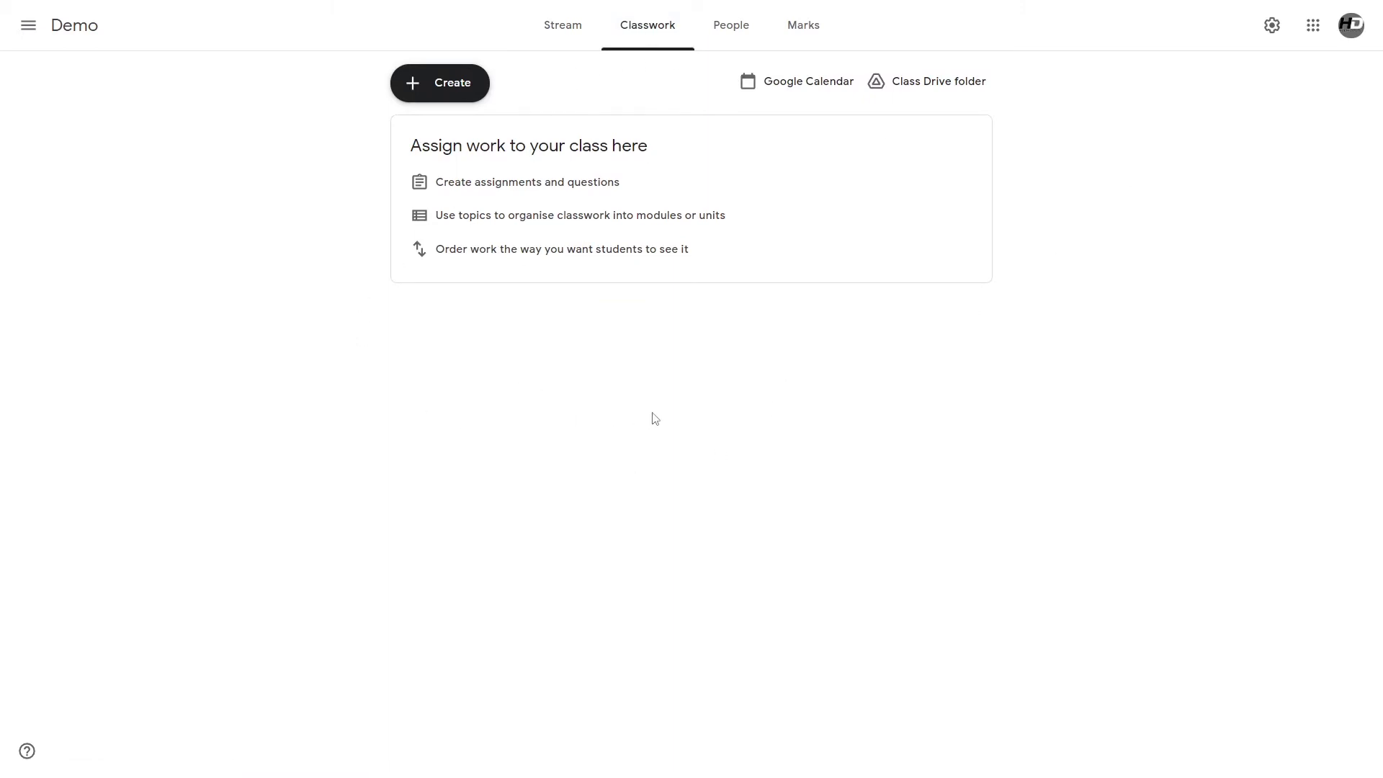
pyautogui.click(474, 99)
pyautogui.click(475, 133)
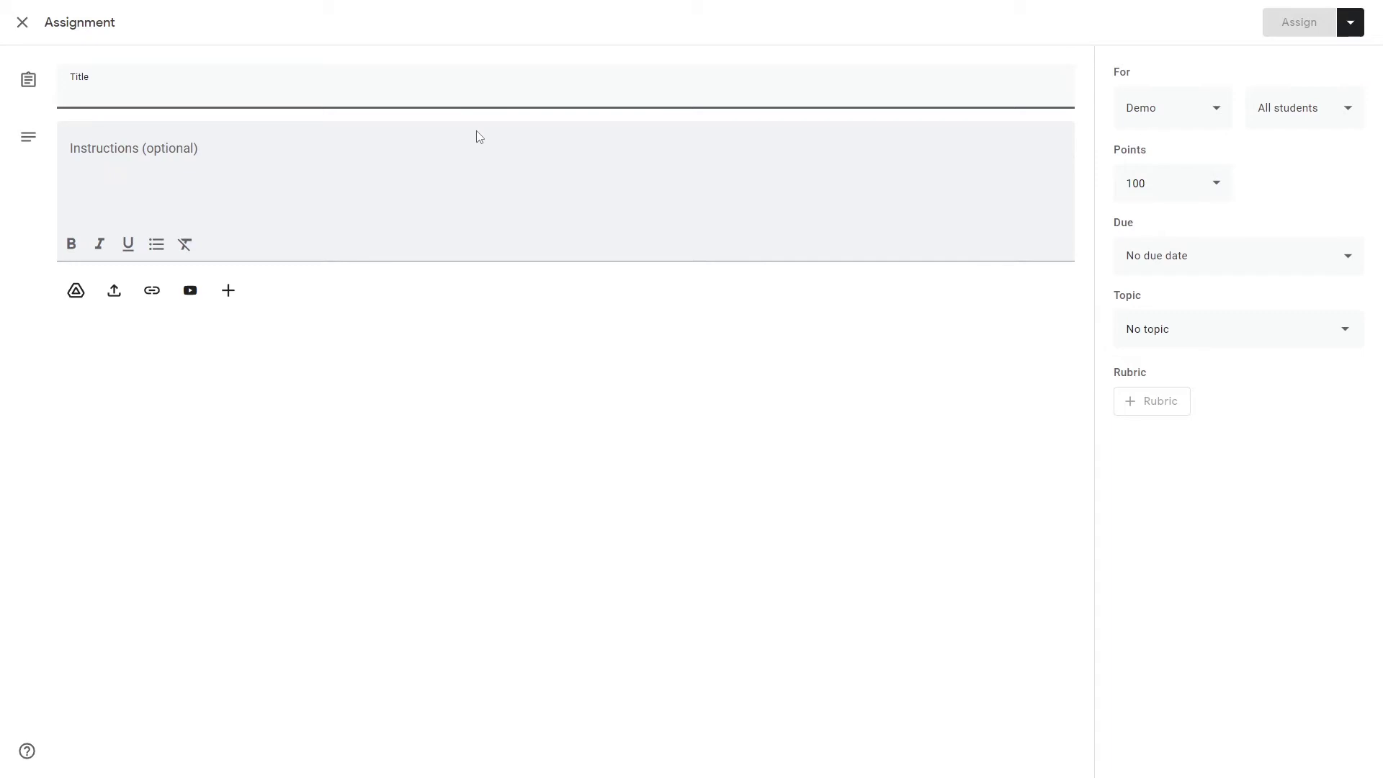
# - Title the assignment 'Revising for our upcoming assessment'
pyautogui.write('Revising')
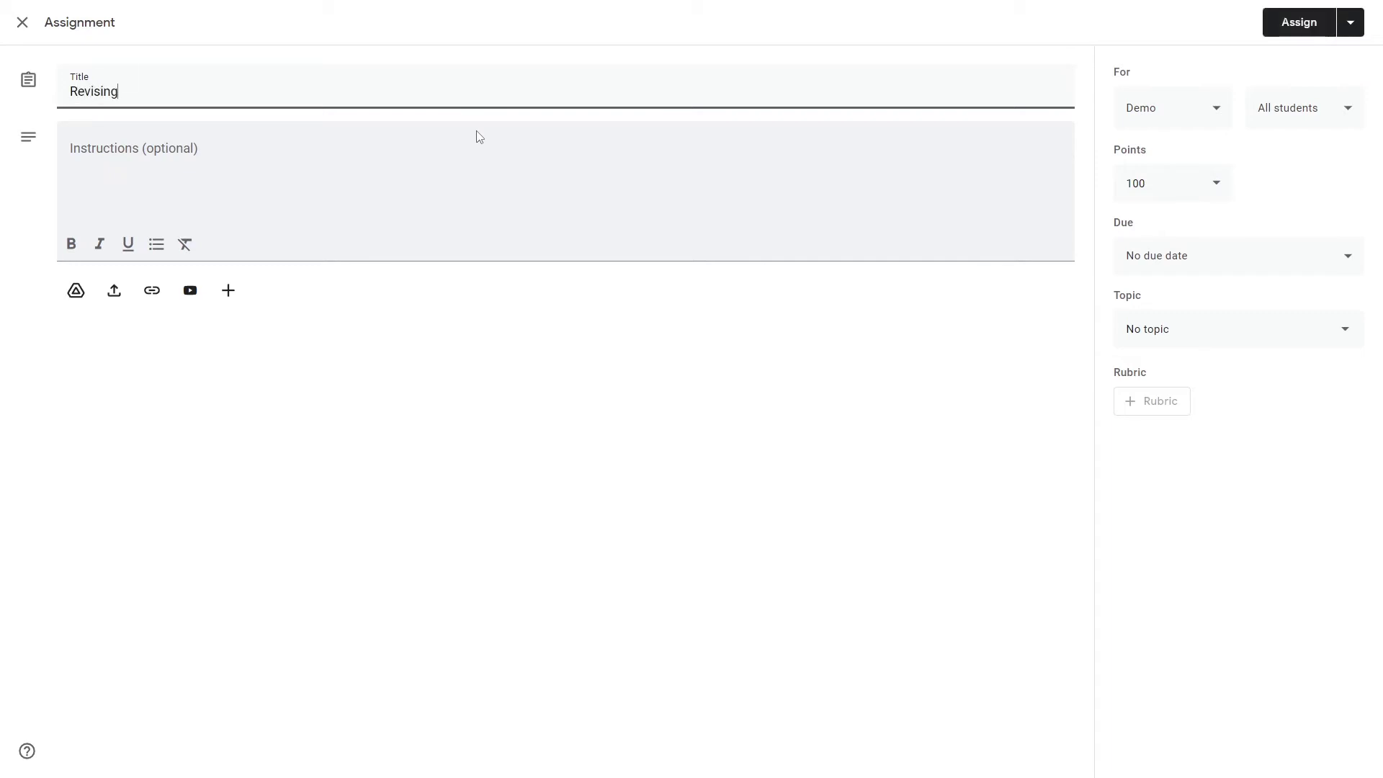
pyautogui.write(' for our upcoming assessment')
pyautogui.press('Tab')
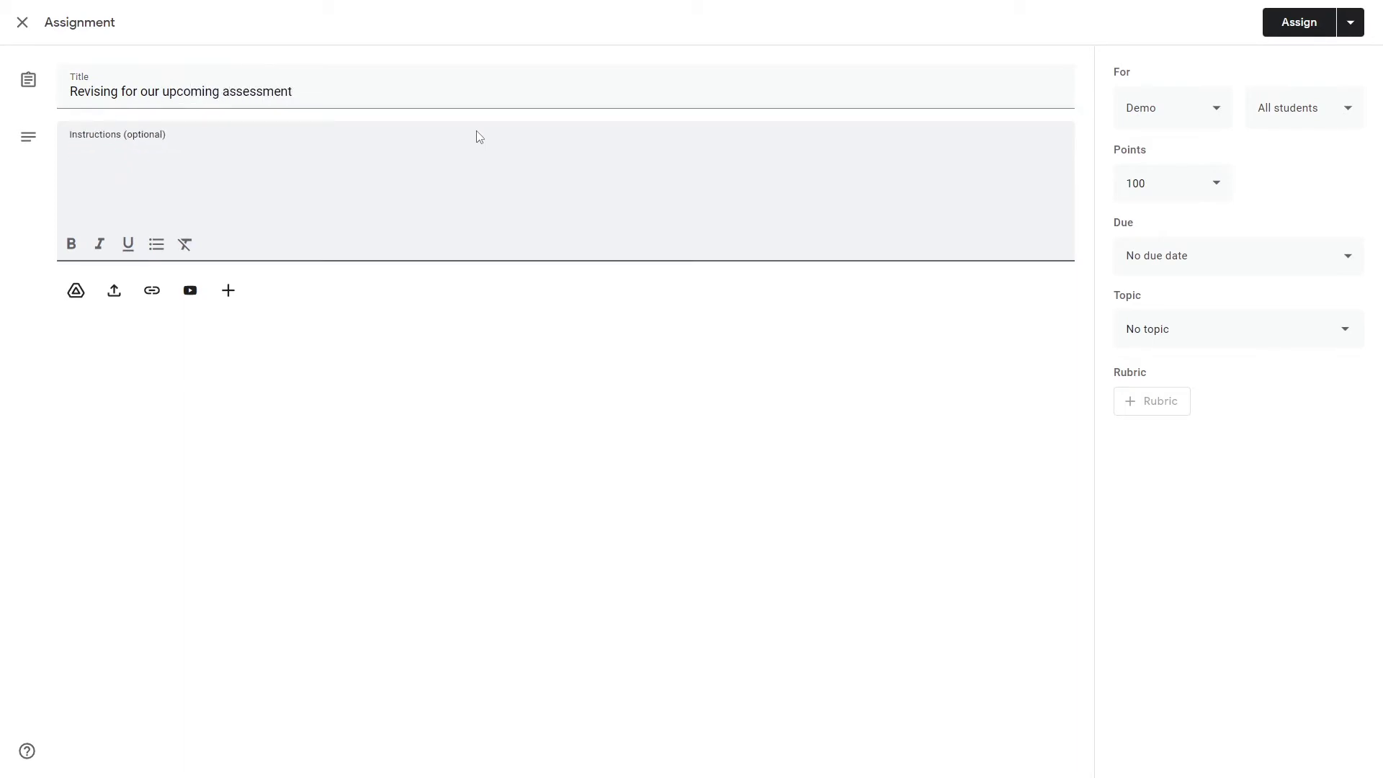
pyautogui.tripleClick(314, 86)
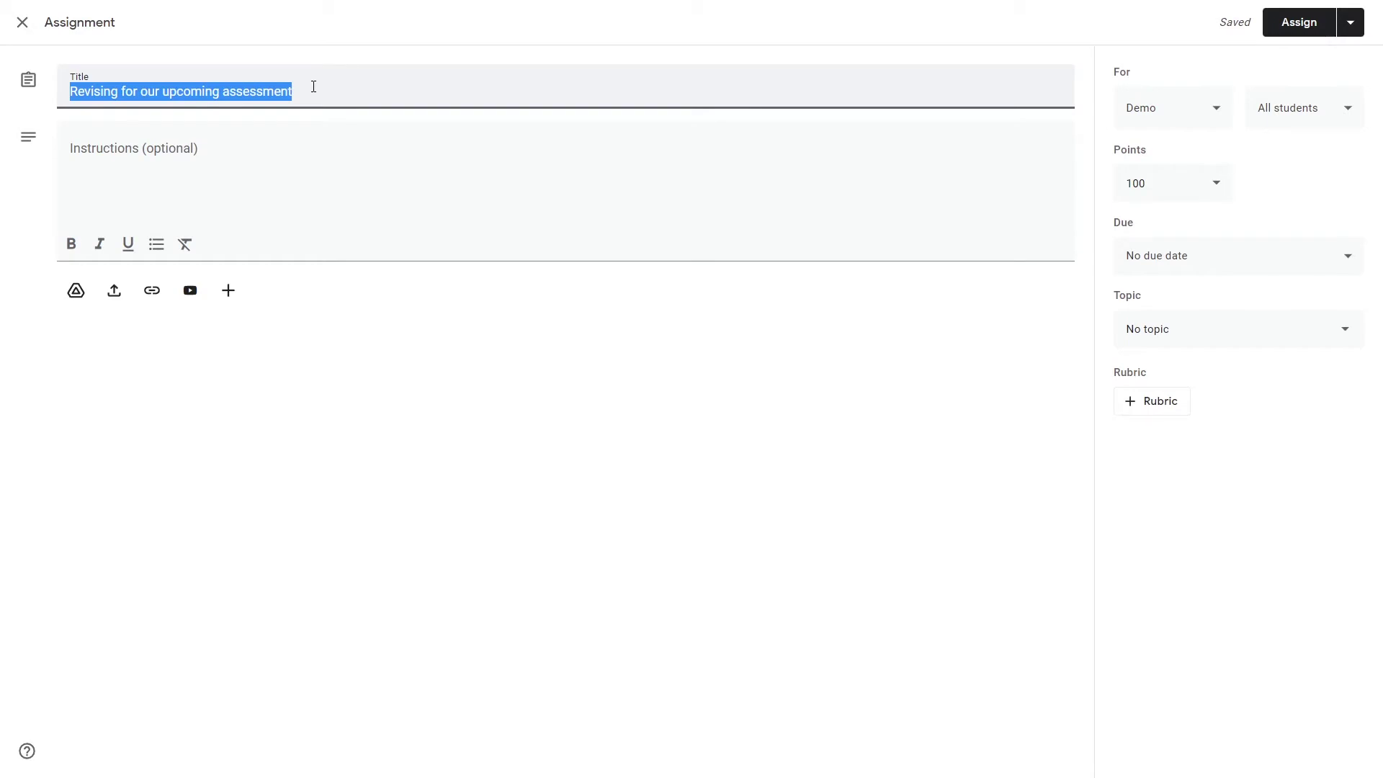
pyautogui.press('Tab')
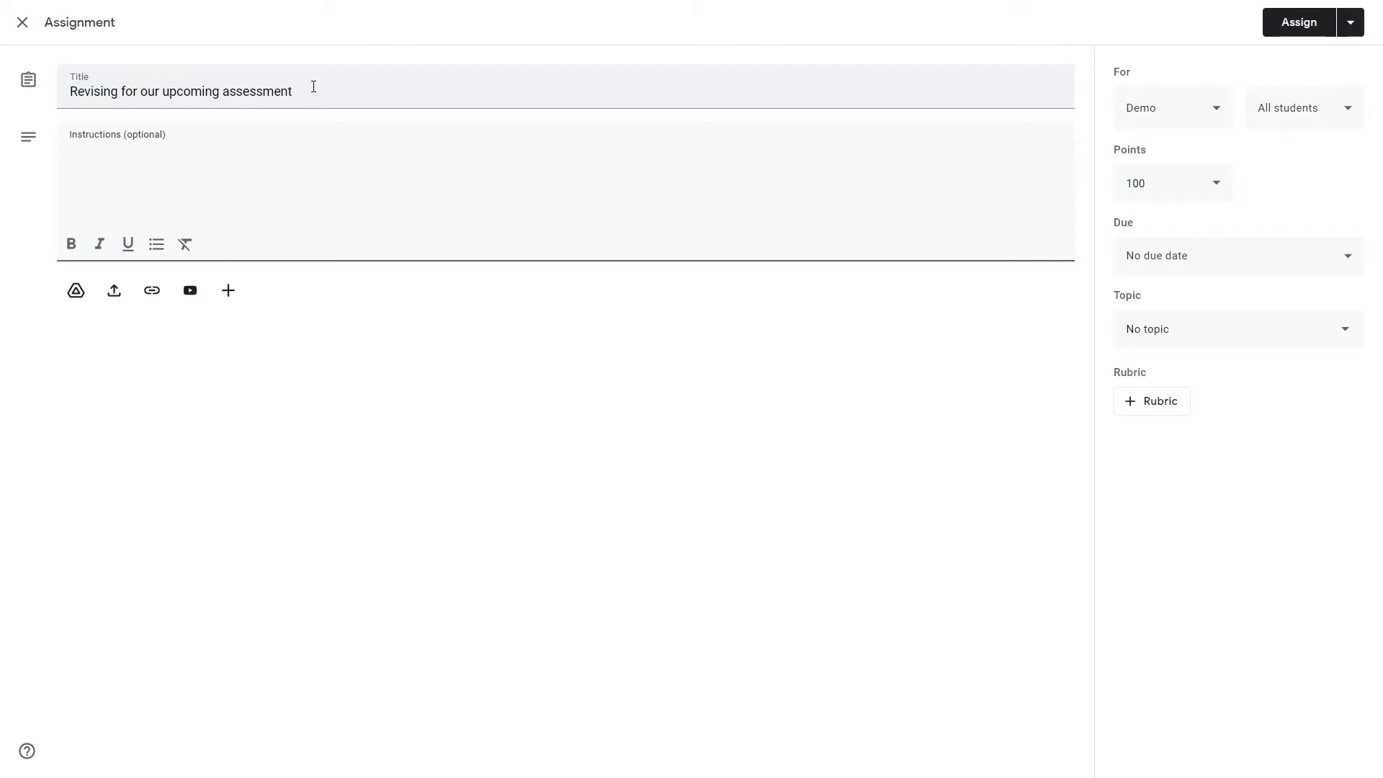
# - Write instructions 'Hello all,', 'Please revise for our upcoming assessment.', 'I expect you to show proof of revision.'
pyautogui.write('Hello all,')
pyautogui.press('Return')
pyautogui.press('Return')
pyautogui.write('Please revise for our upcoming assessment.')
pyautogui.press('Return')
pyautogui.press('Return')
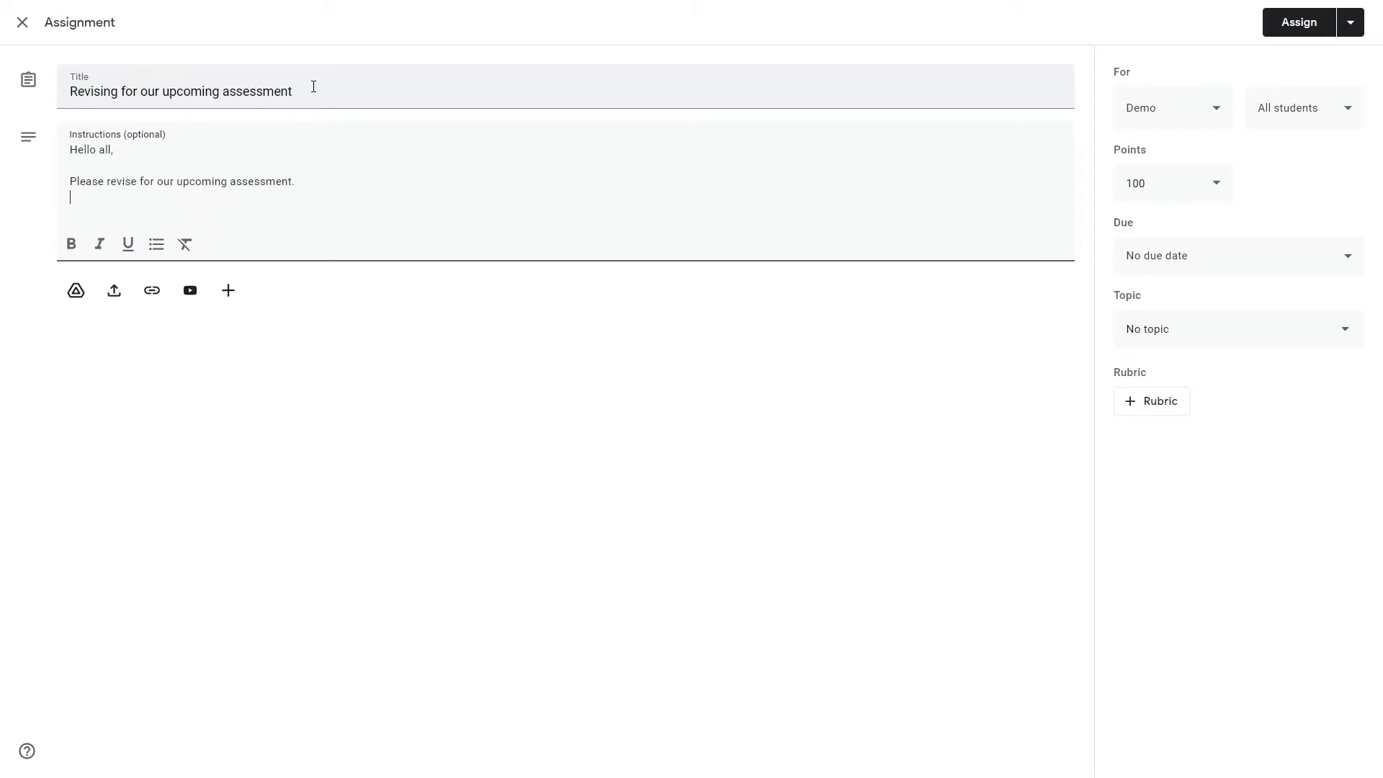
pyautogui.write('I expect you to show proof or revision.')
pyautogui.press('Left')
pyautogui.press('Left')
pyautogui.press('Left')
pyautogui.press('Left')
pyautogui.press('Left')
pyautogui.press('Left')
pyautogui.press('Left')
pyautogui.press('Left')
pyautogui.press('Left')
pyautogui.press('Left')
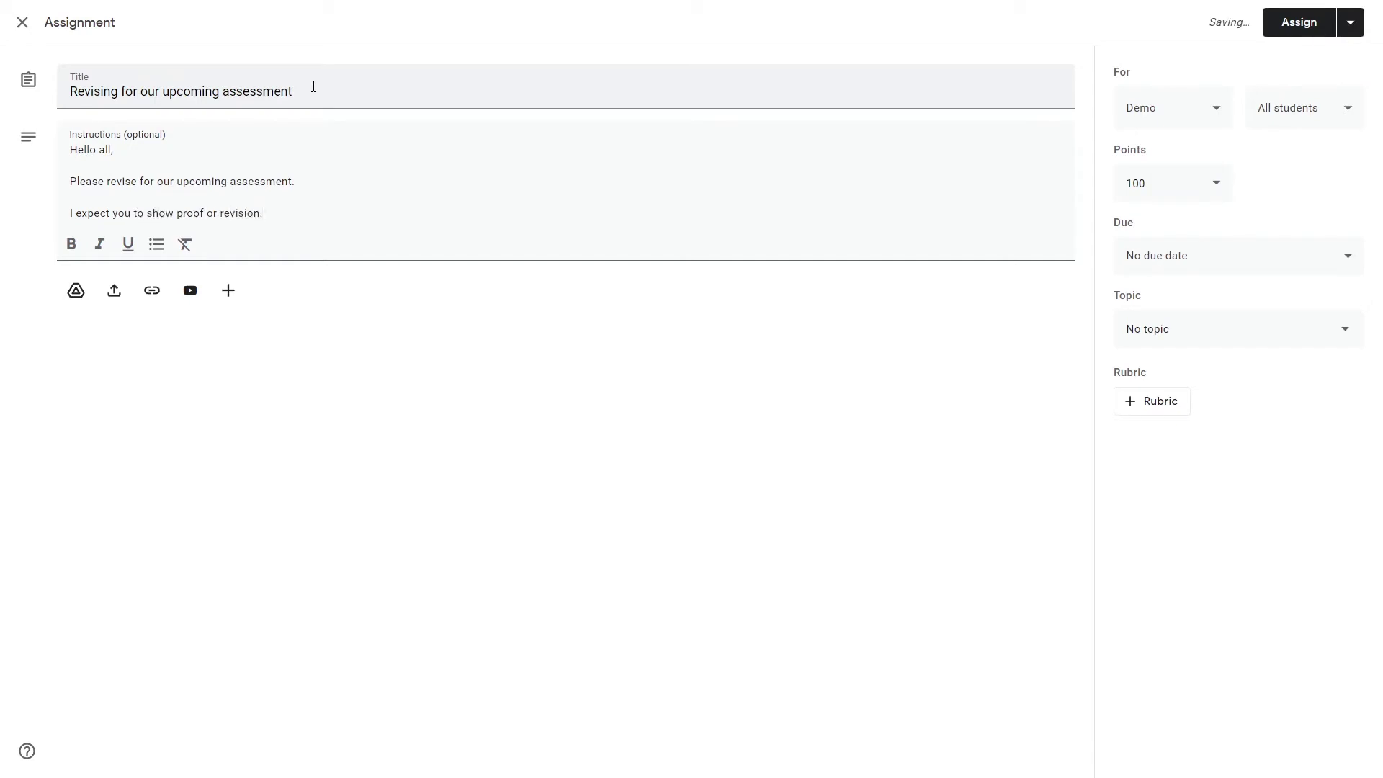
pyautogui.press('BackSpace')
pyautogui.write('f')
pyautogui.press('End')
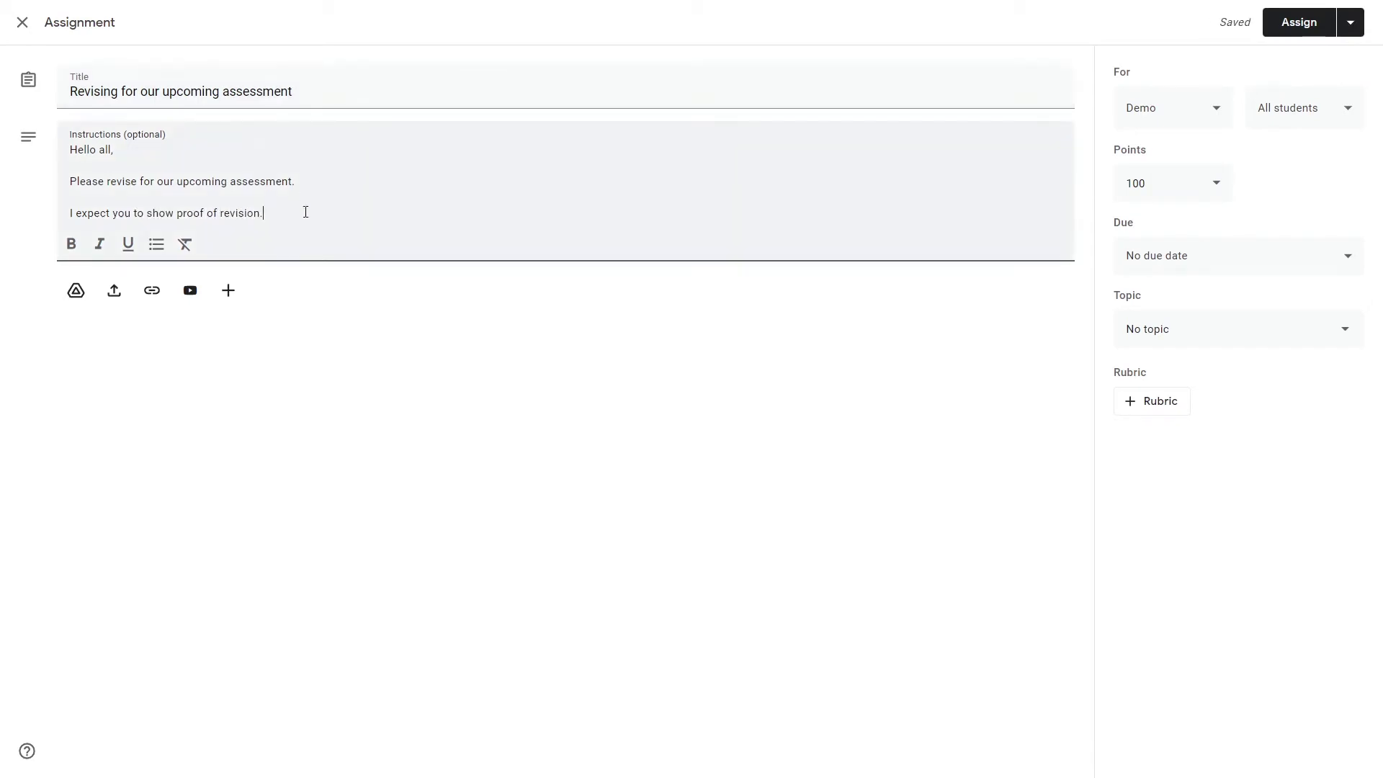
pyautogui.moveTo(275, 213); pyautogui.dragTo(13, 126)
pyautogui.click(72, 243)
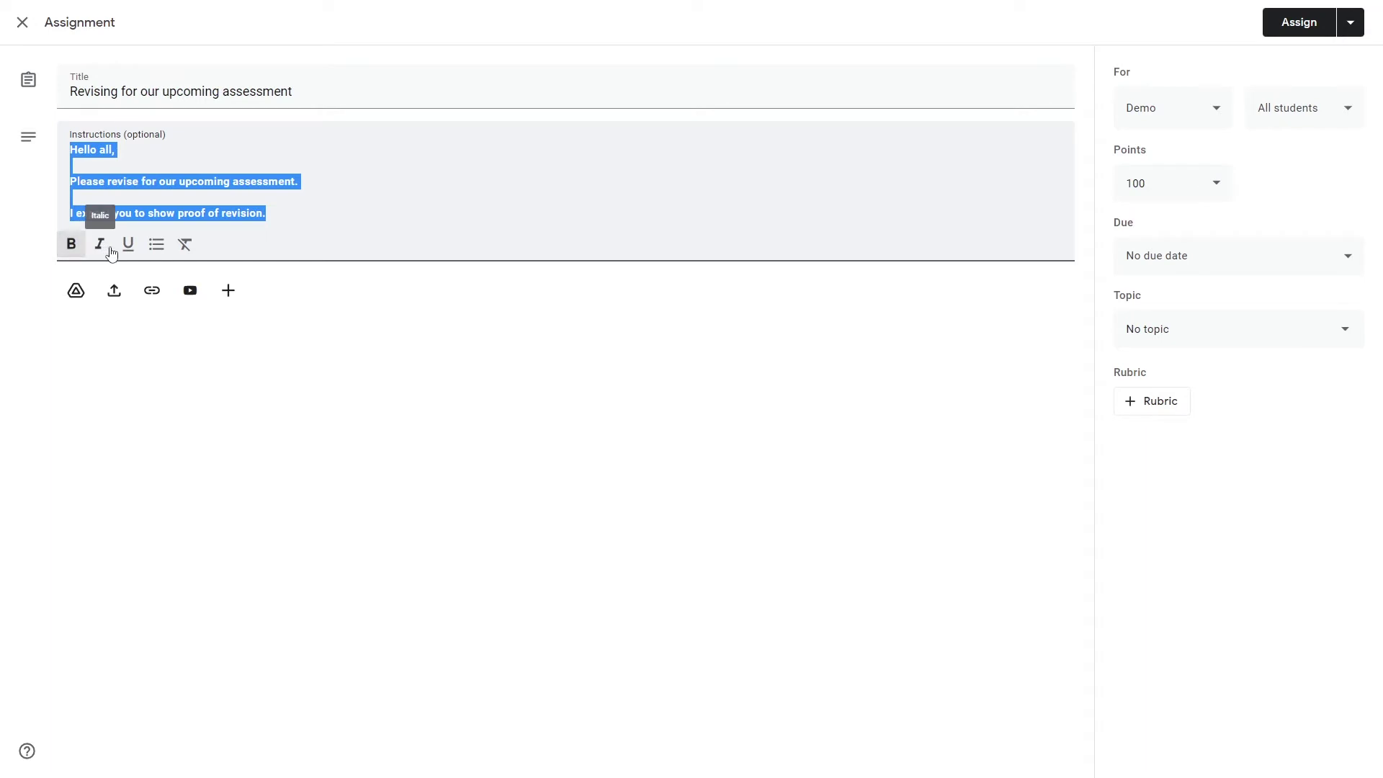
pyautogui.click(99, 243)
pyautogui.click(128, 244)
pyautogui.click(156, 243)
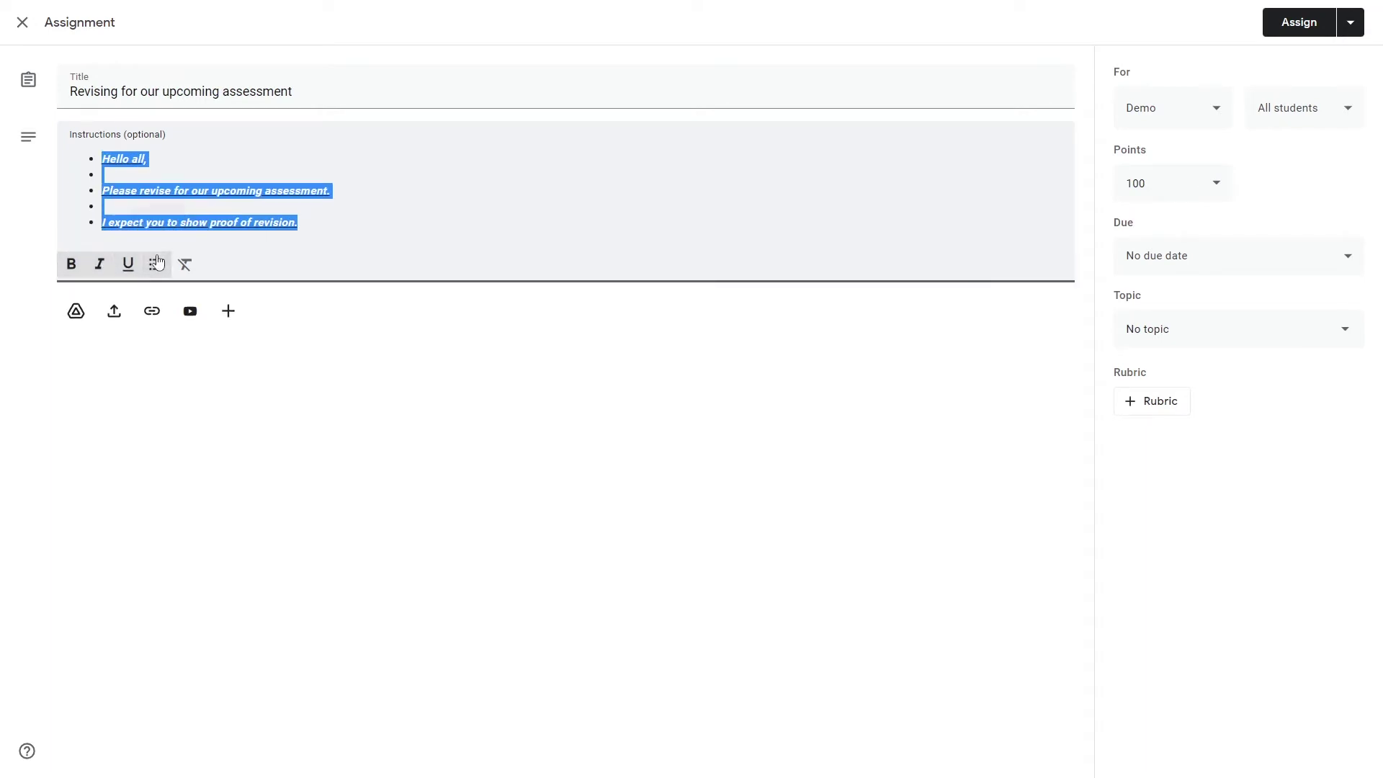
pyautogui.click(179, 269)
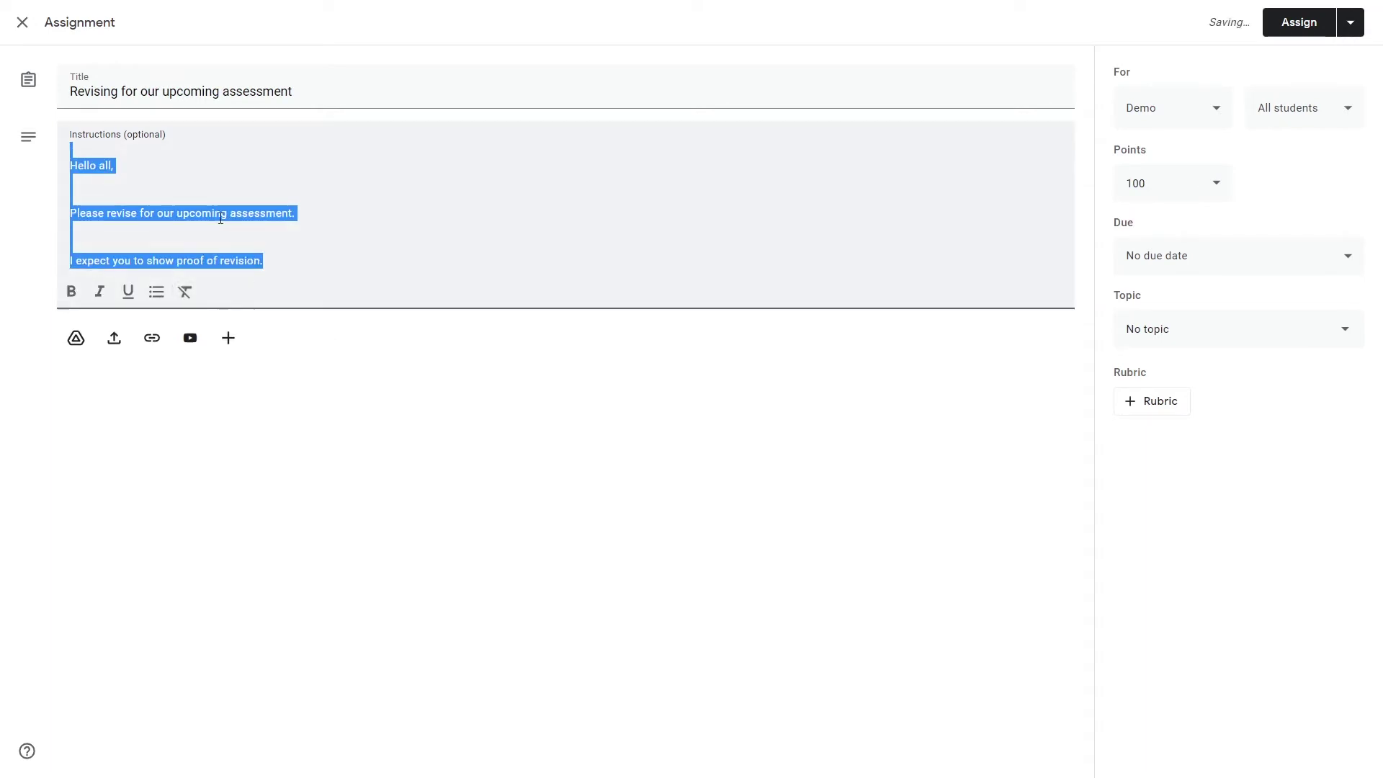
pyautogui.click(232, 241)
pyautogui.press('BackSpace')
pyautogui.click(160, 185)
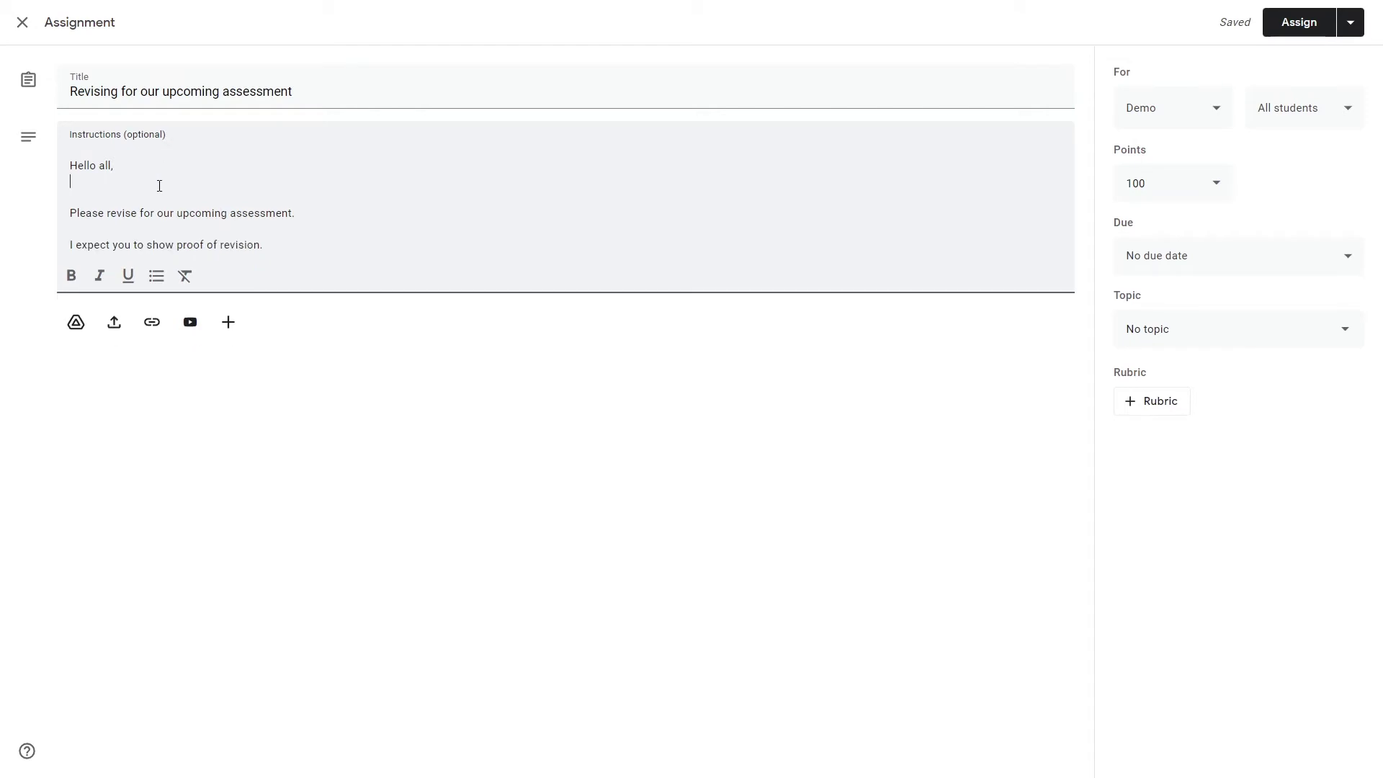
pyautogui.press('BackSpace')
pyautogui.click(133, 142)
pyautogui.press('Delete')
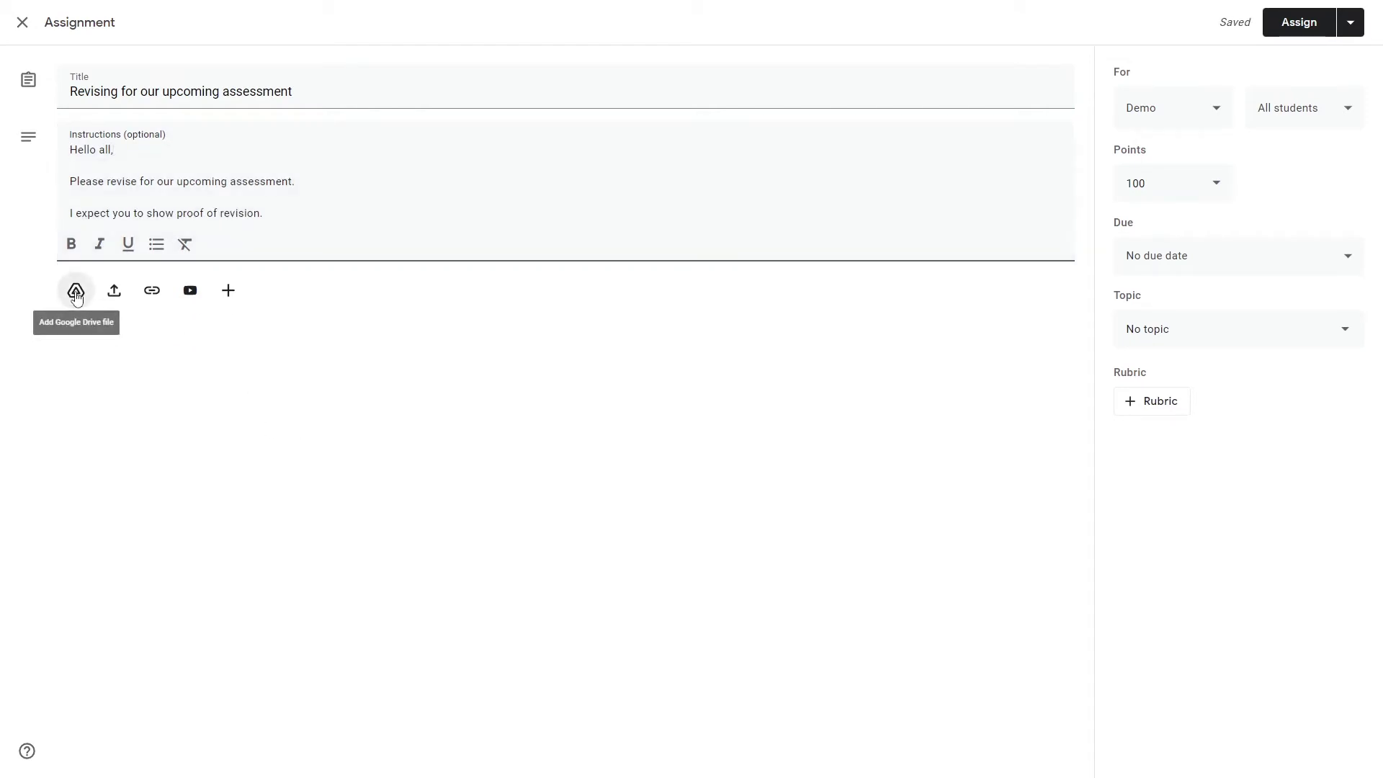
pyautogui.click(229, 291)
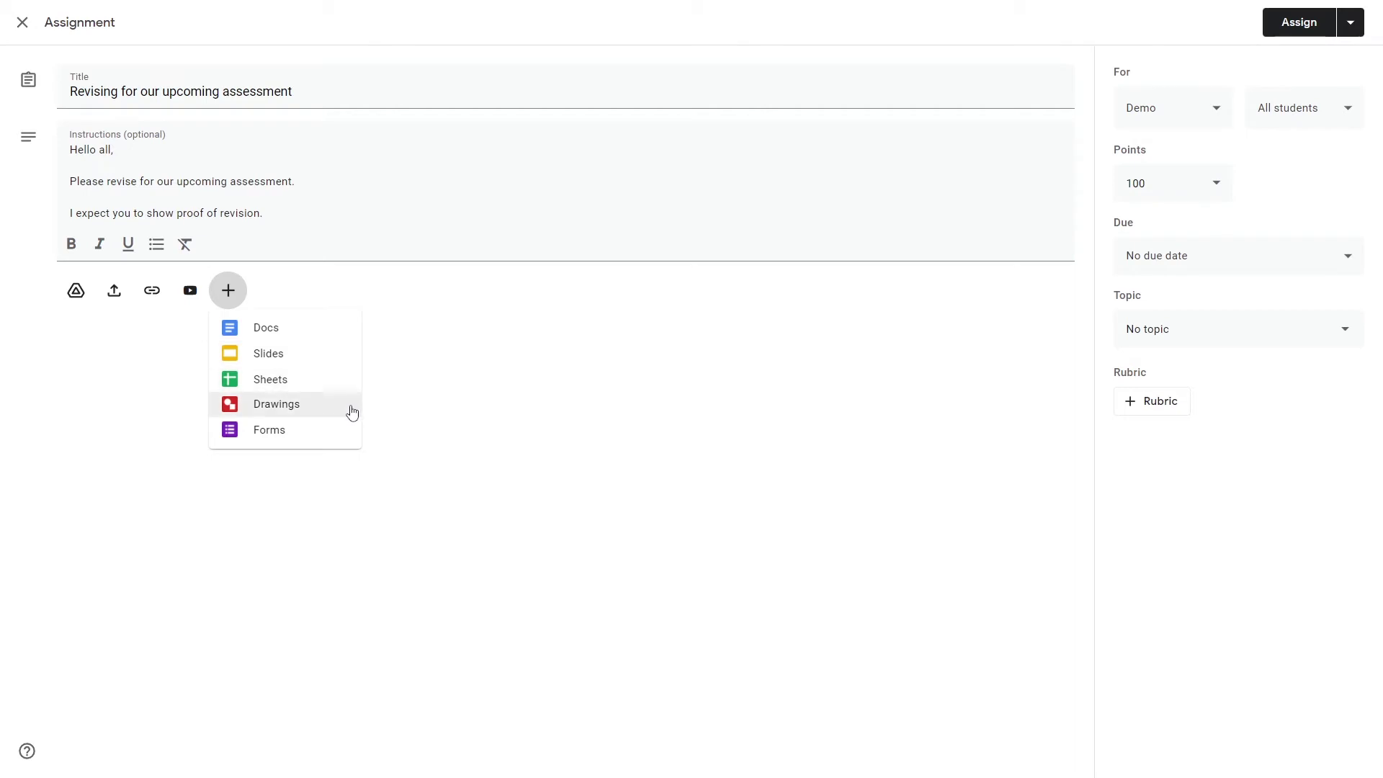
pyautogui.click(444, 400)
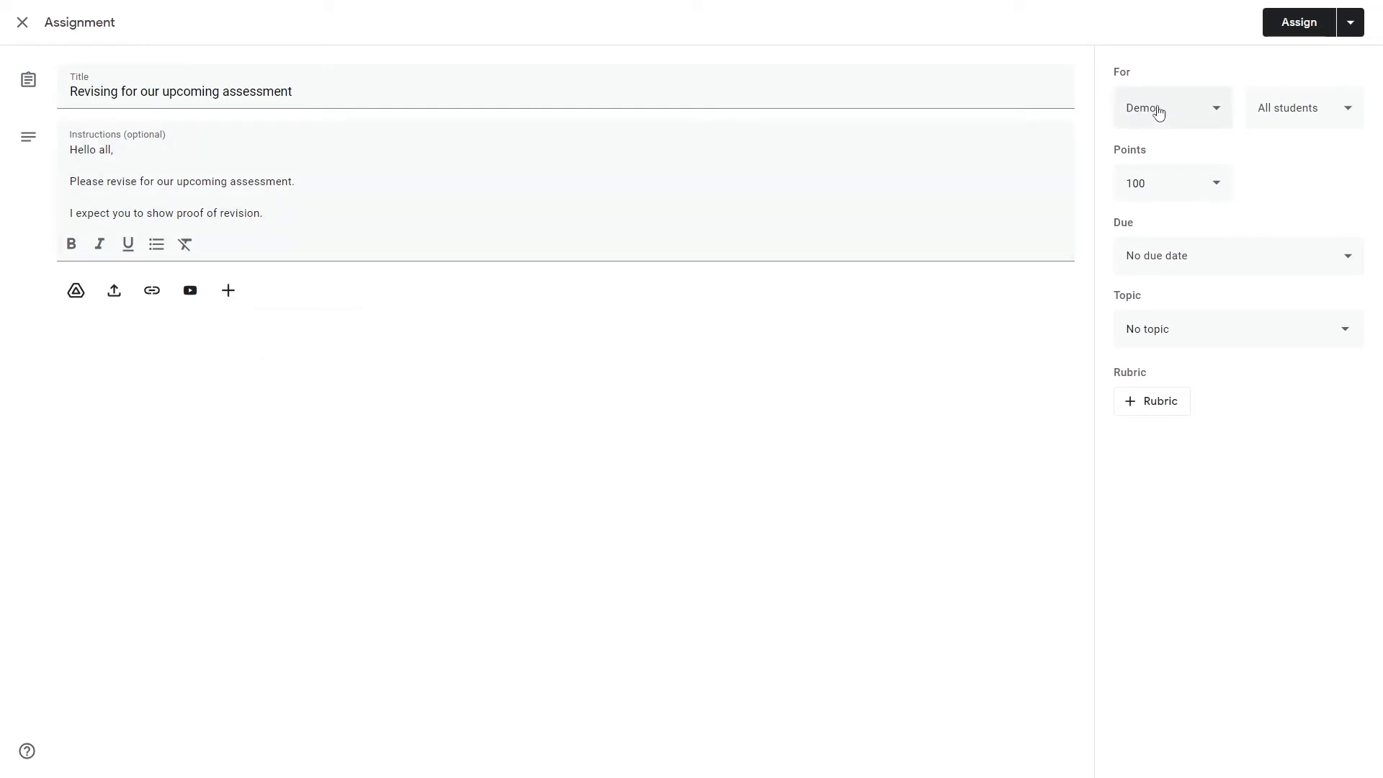
# - Change the assignment's points from 100 to 50
pyautogui.click(1161, 187)
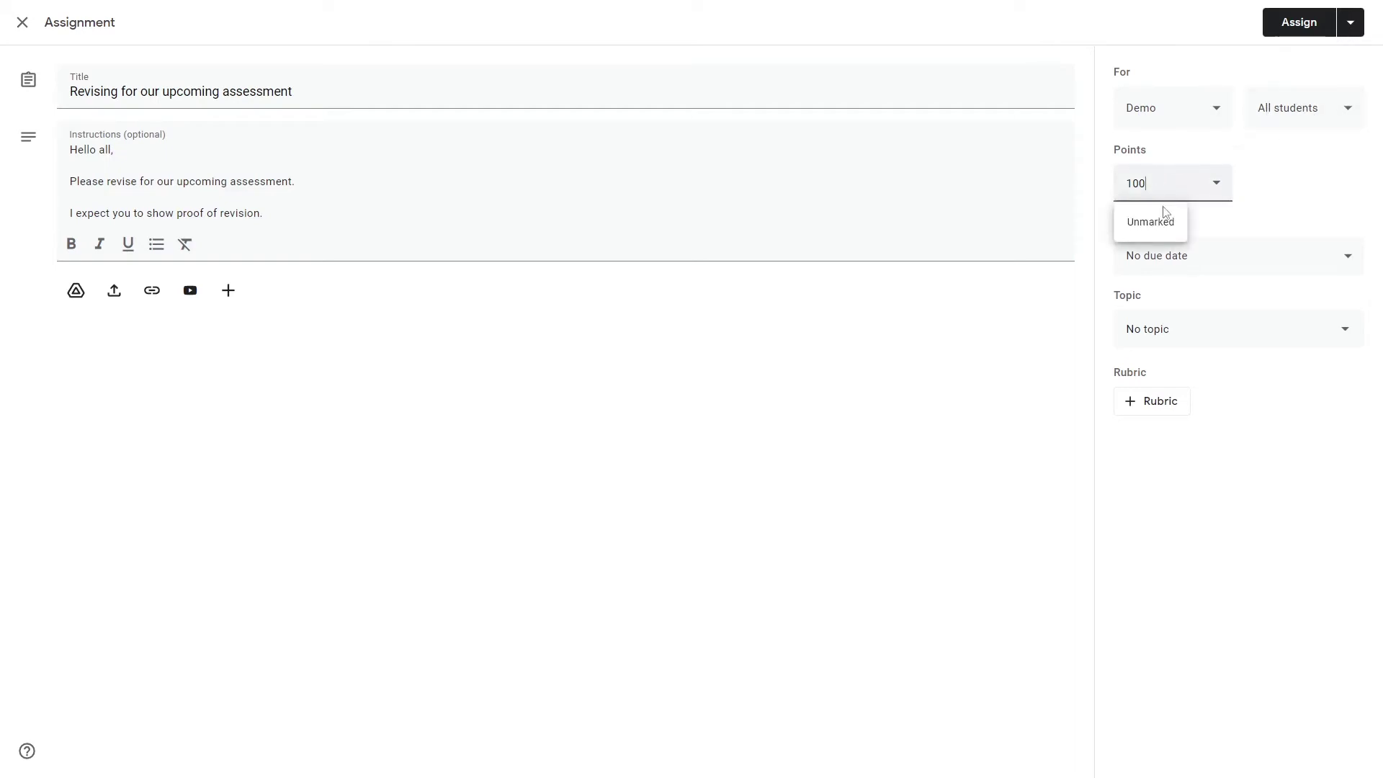
pyautogui.press('BackSpace')
pyautogui.press('BackSpace')
pyautogui.press('BackSpace')
pyautogui.click(1319, 180)
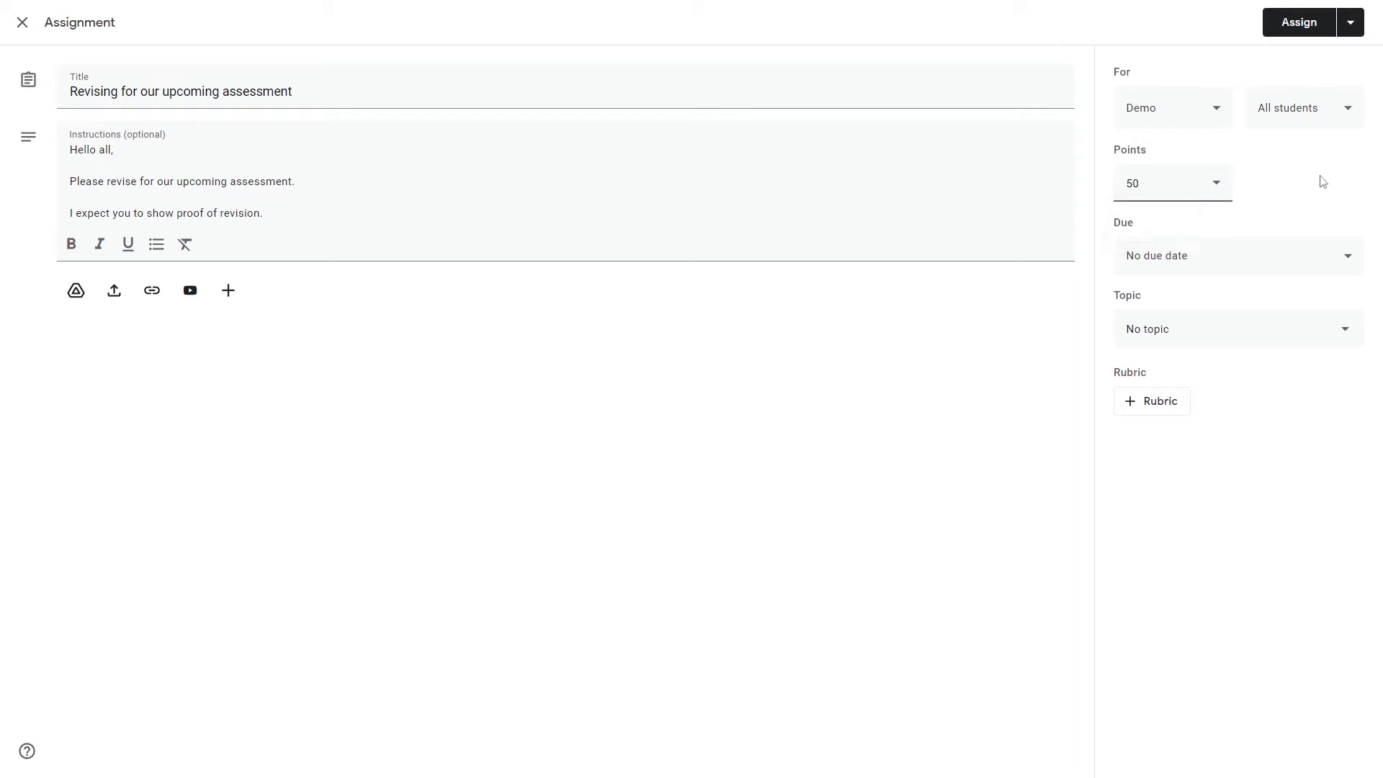
pyautogui.click(1241, 252)
pyautogui.click(1269, 225)
# - Start a new bold line at the end of the instructions
pyautogui.click(538, 212)
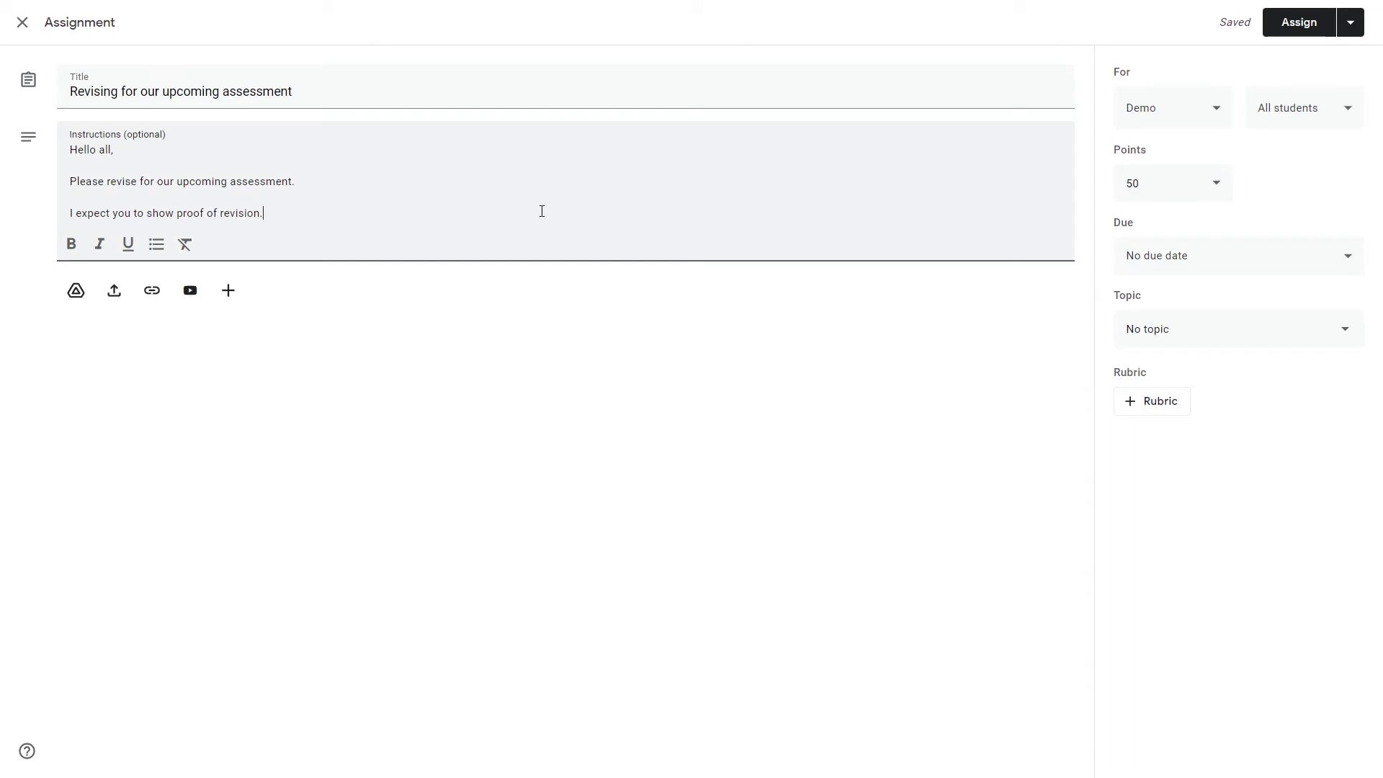
pyautogui.press('Return')
pyautogui.hotkey('ctrl', 'b')
# - Type the bold line 'Due 07/10/2021' in the instructions
pyautogui.write('D')
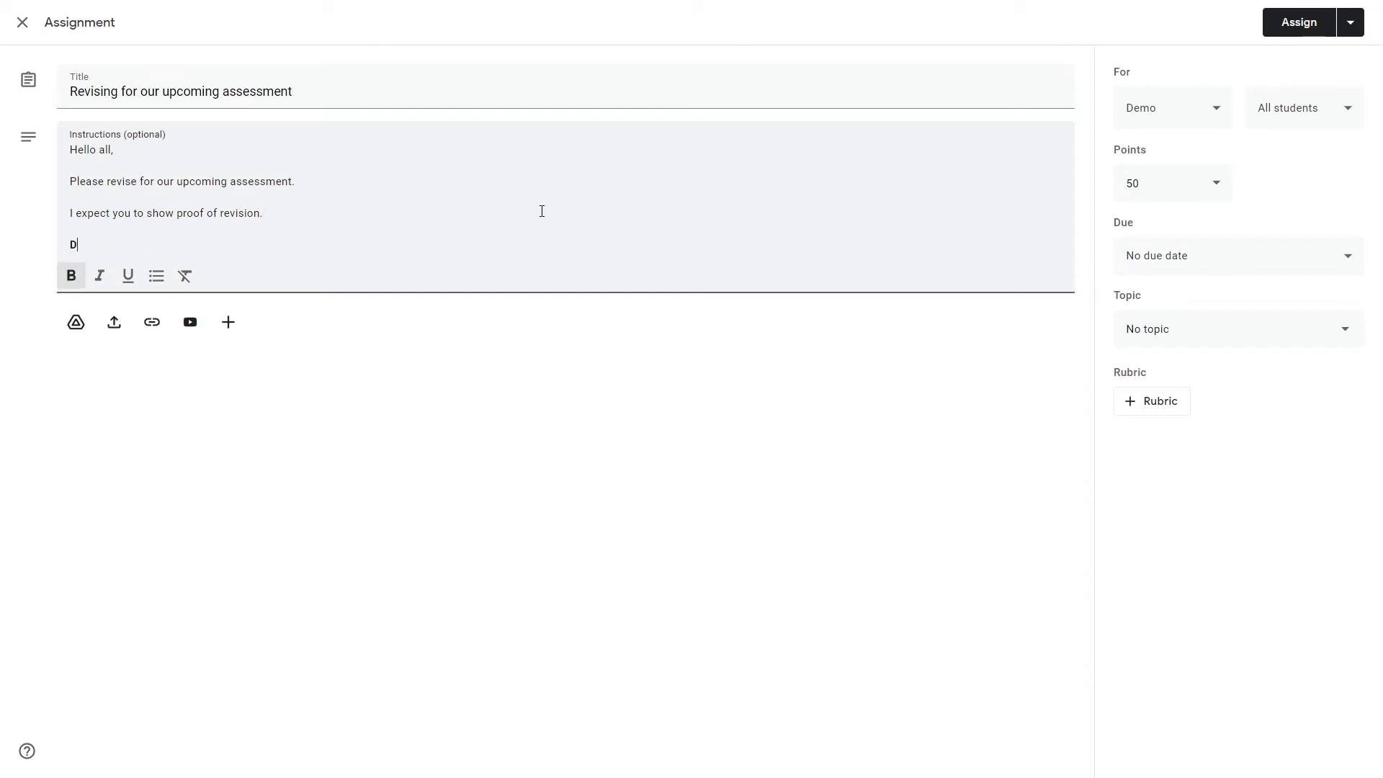
pyautogui.write('ue 07/10/2021')
pyautogui.click(1186, 262)
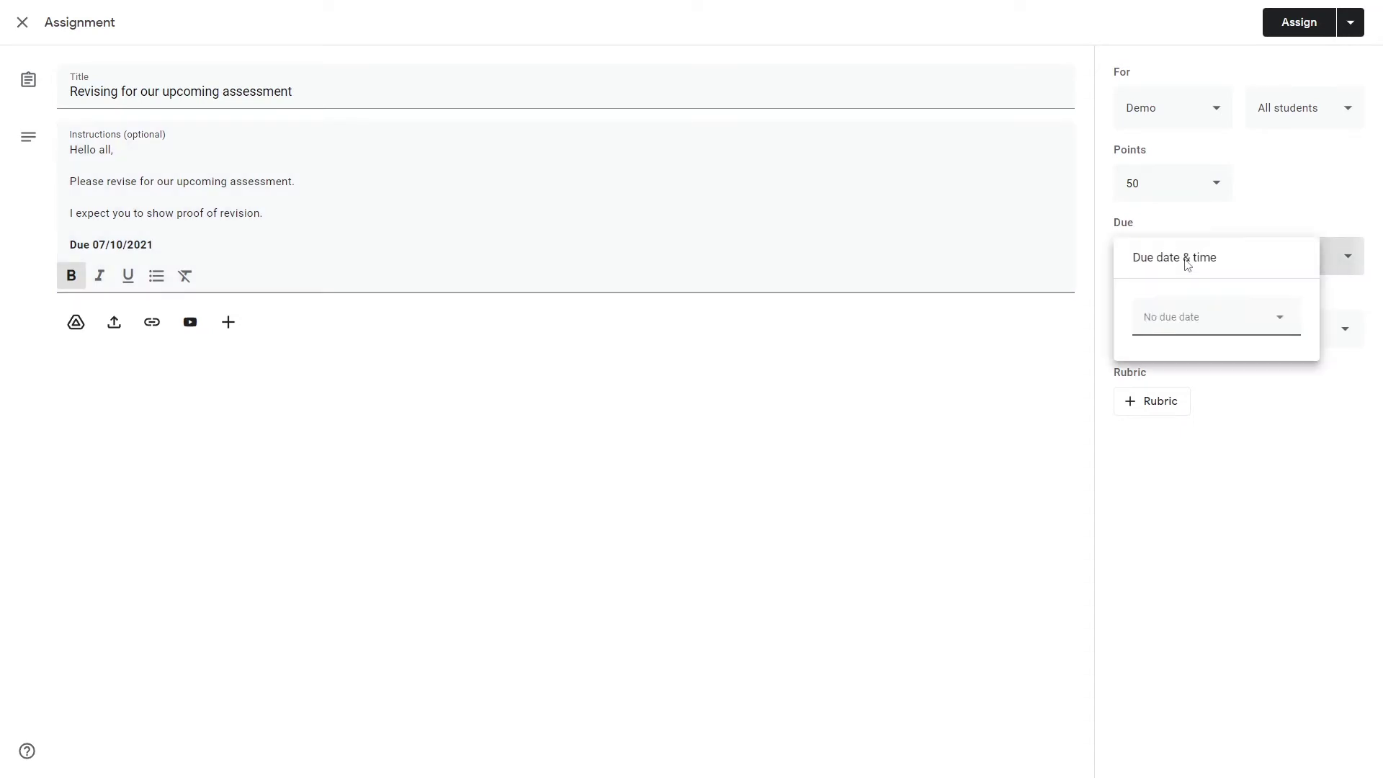
pyautogui.click(85, 247)
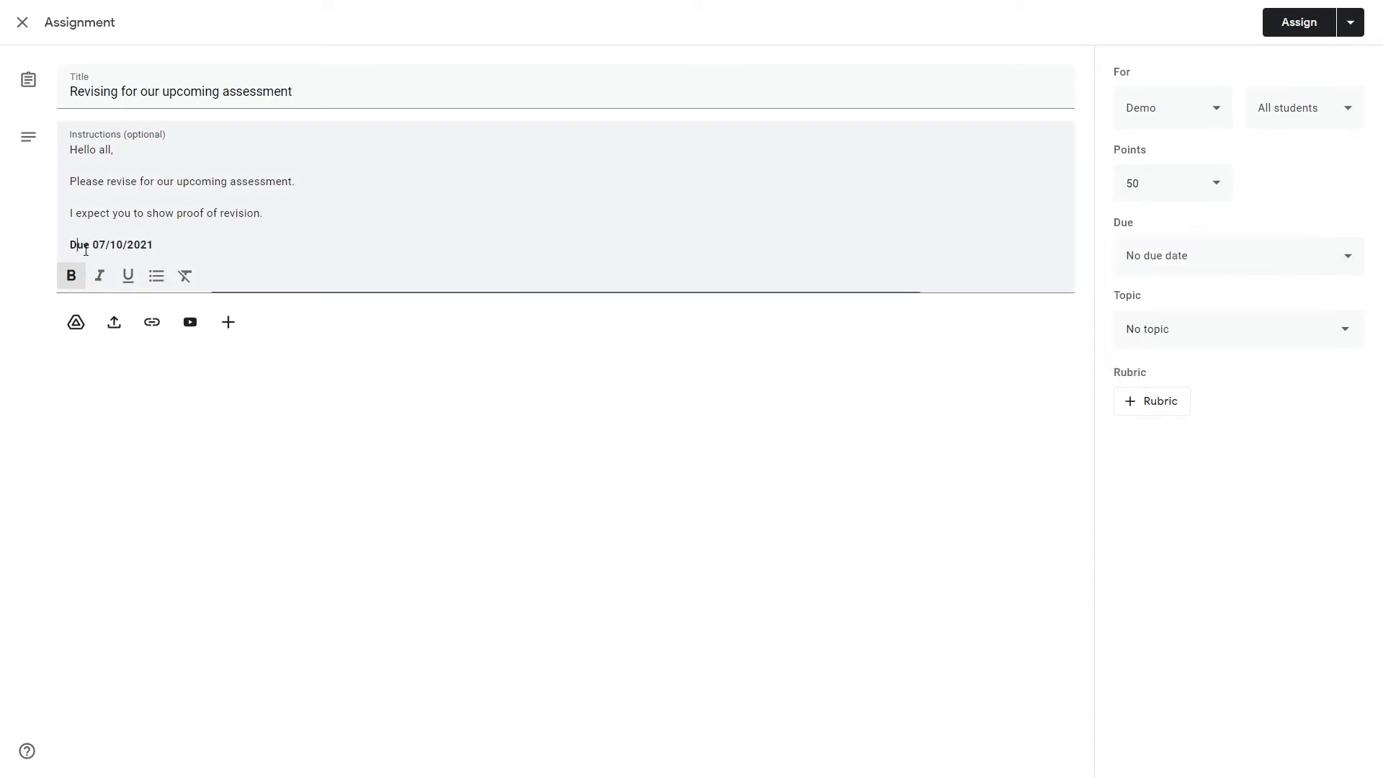
pyautogui.moveTo(85, 247); pyautogui.dragTo(149, 246)
pyautogui.click(148, 245)
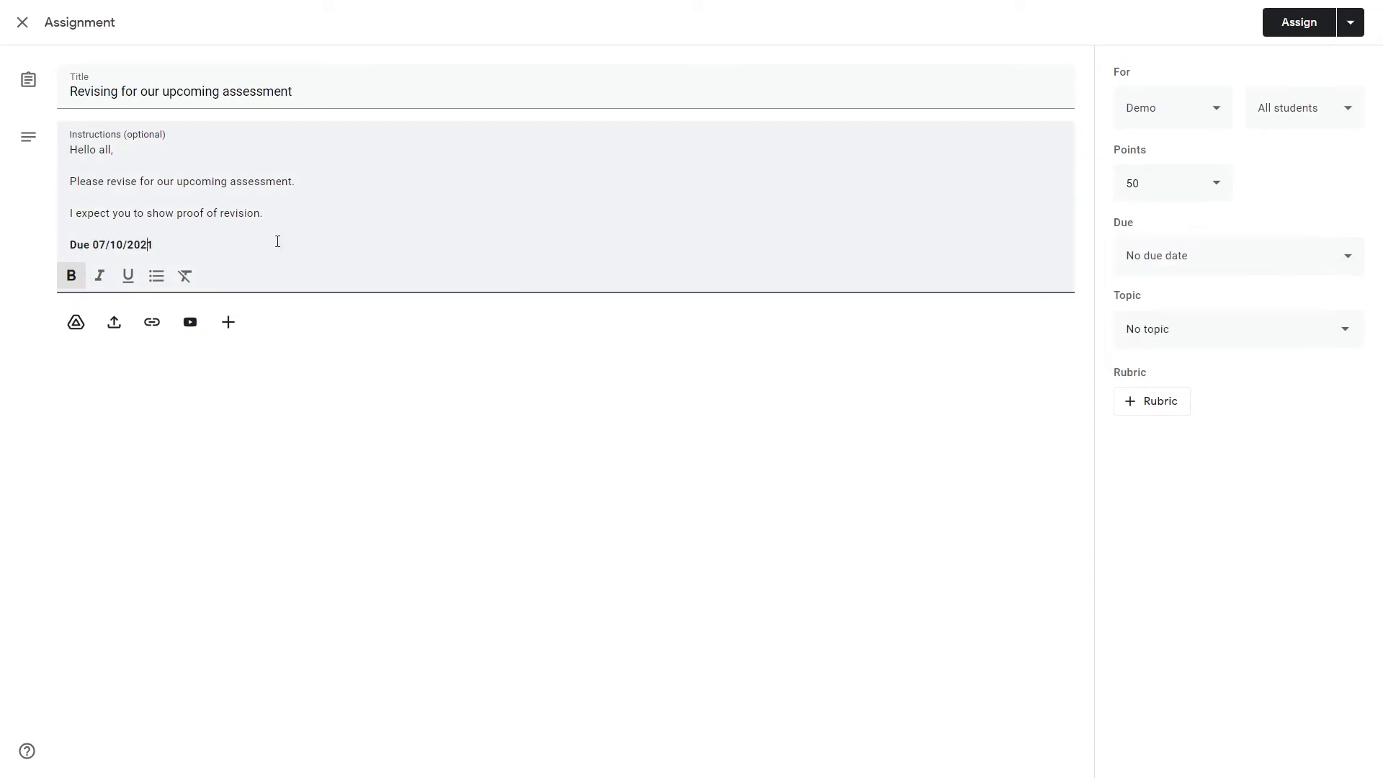
pyautogui.click(1295, 270)
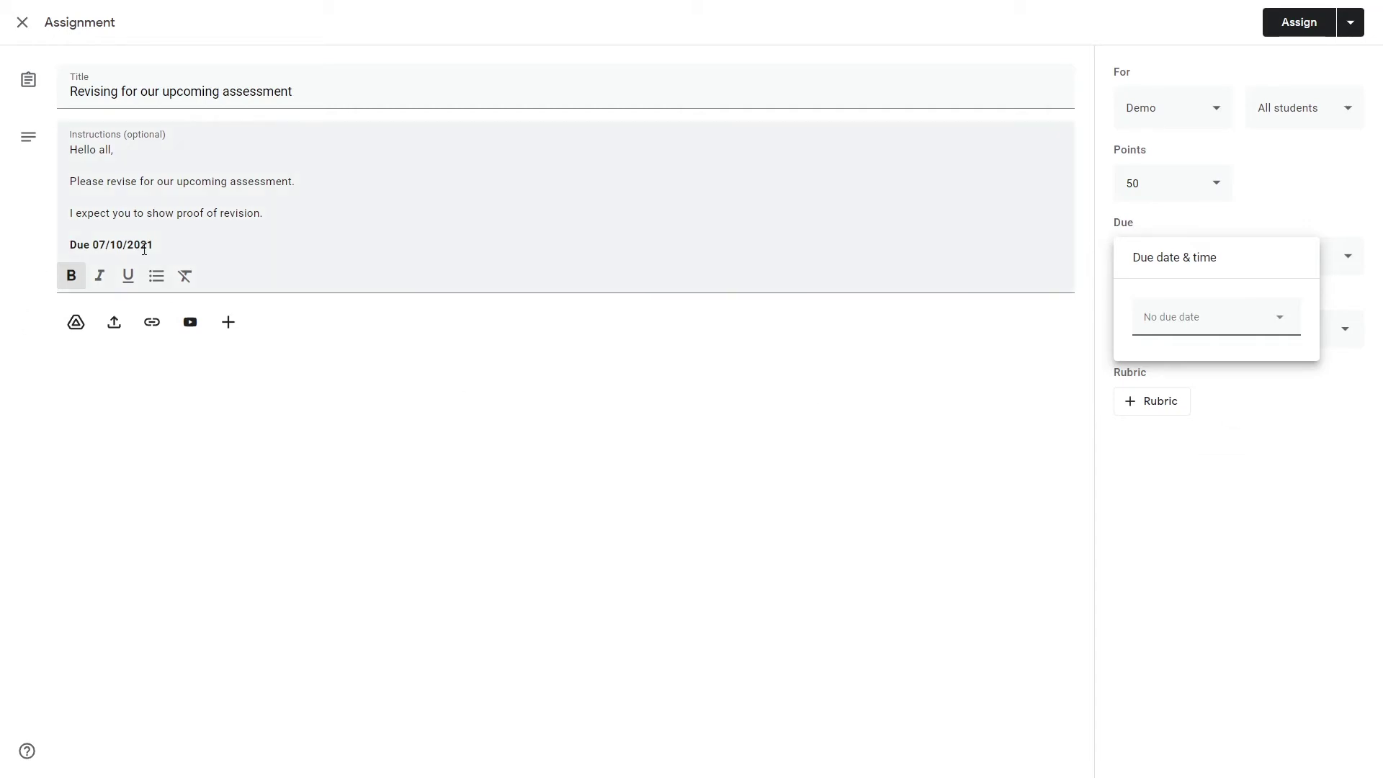
pyautogui.moveTo(147, 245); pyautogui.dragTo(69, 229)
pyautogui.click(822, 413)
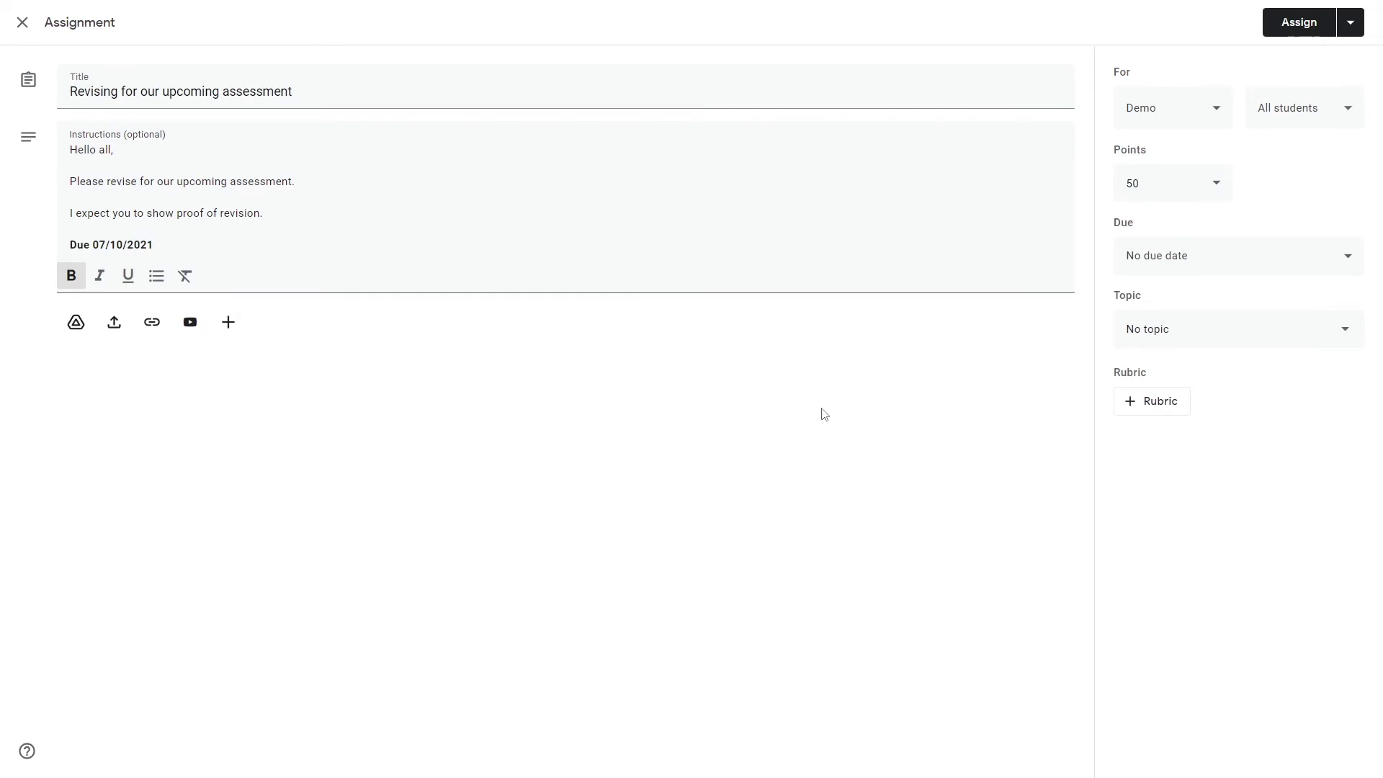
# - Set the assignment due date to Thursday 7 Oct 2021 at 12:00
pyautogui.click(1161, 253)
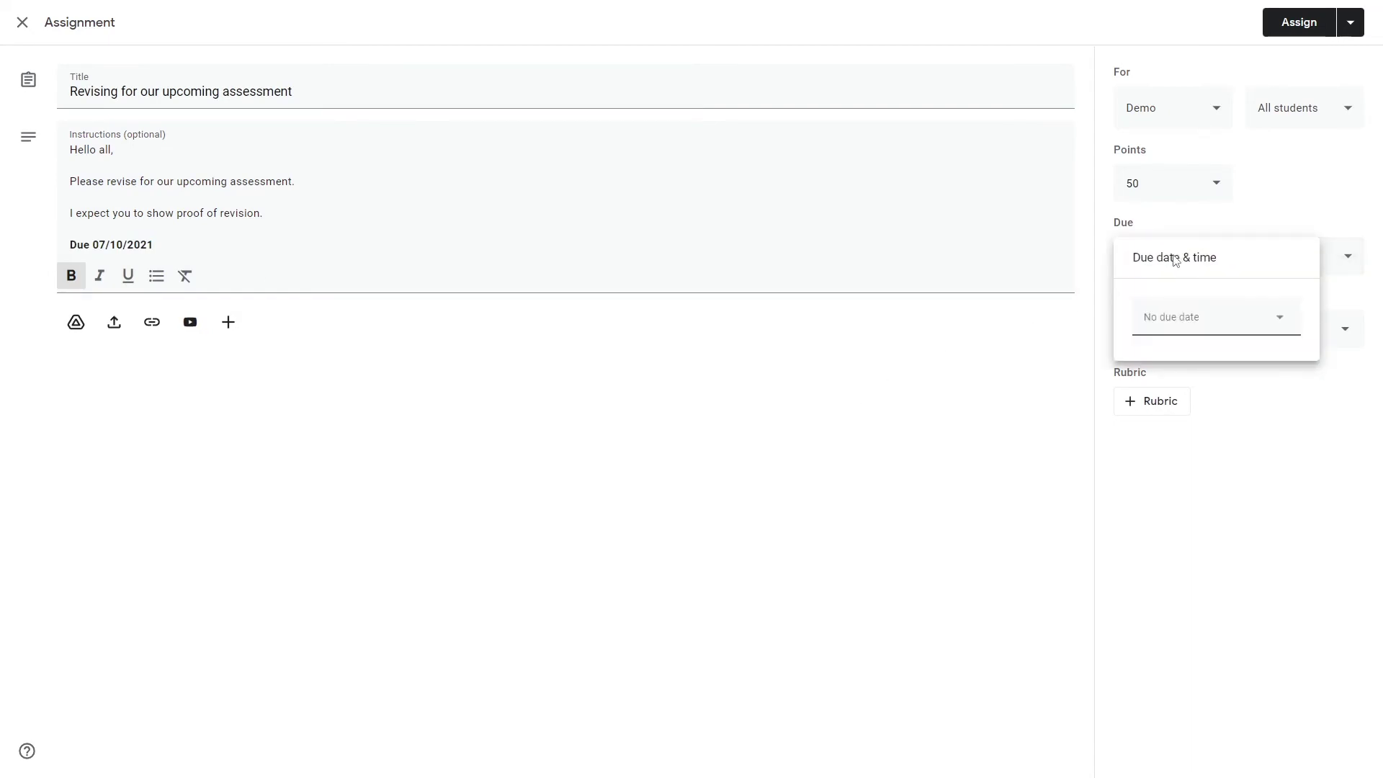
pyautogui.click(1231, 316)
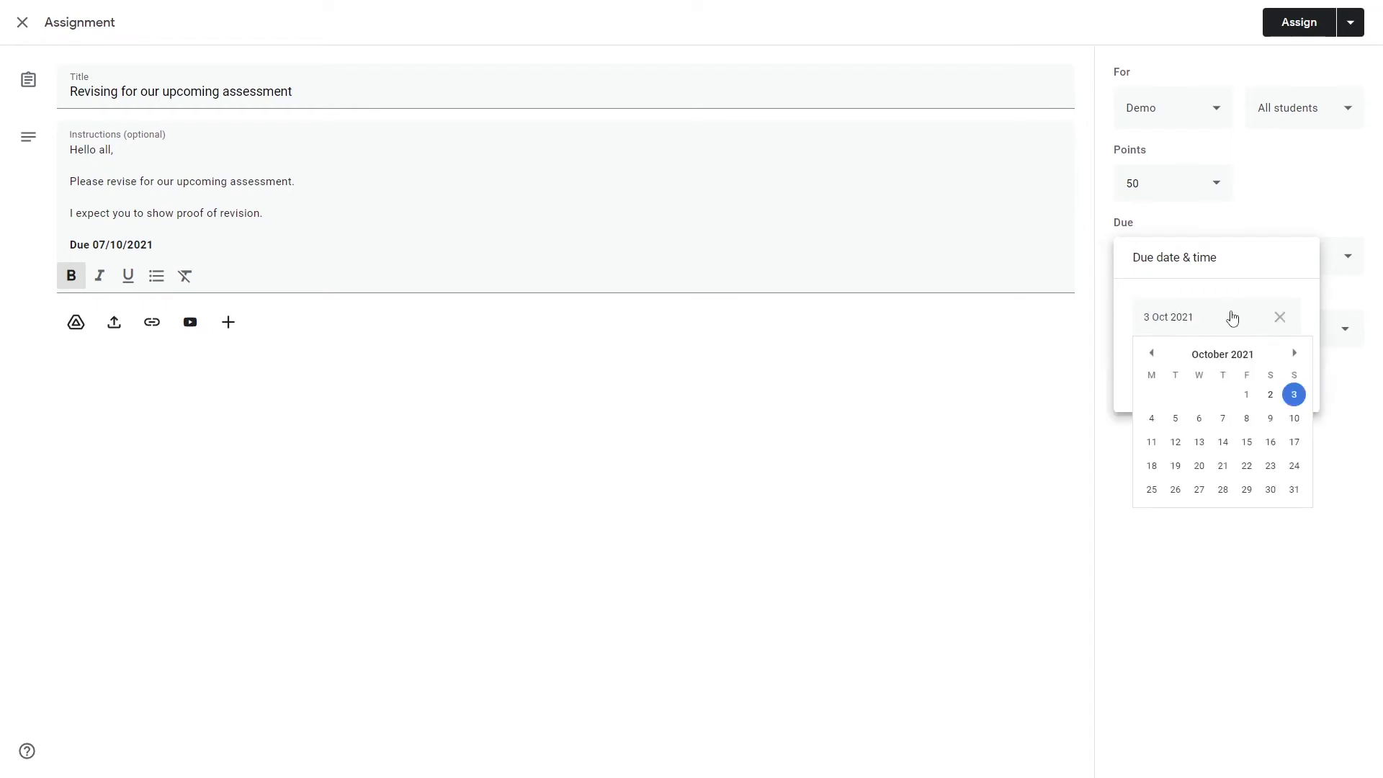
pyautogui.click(1224, 418)
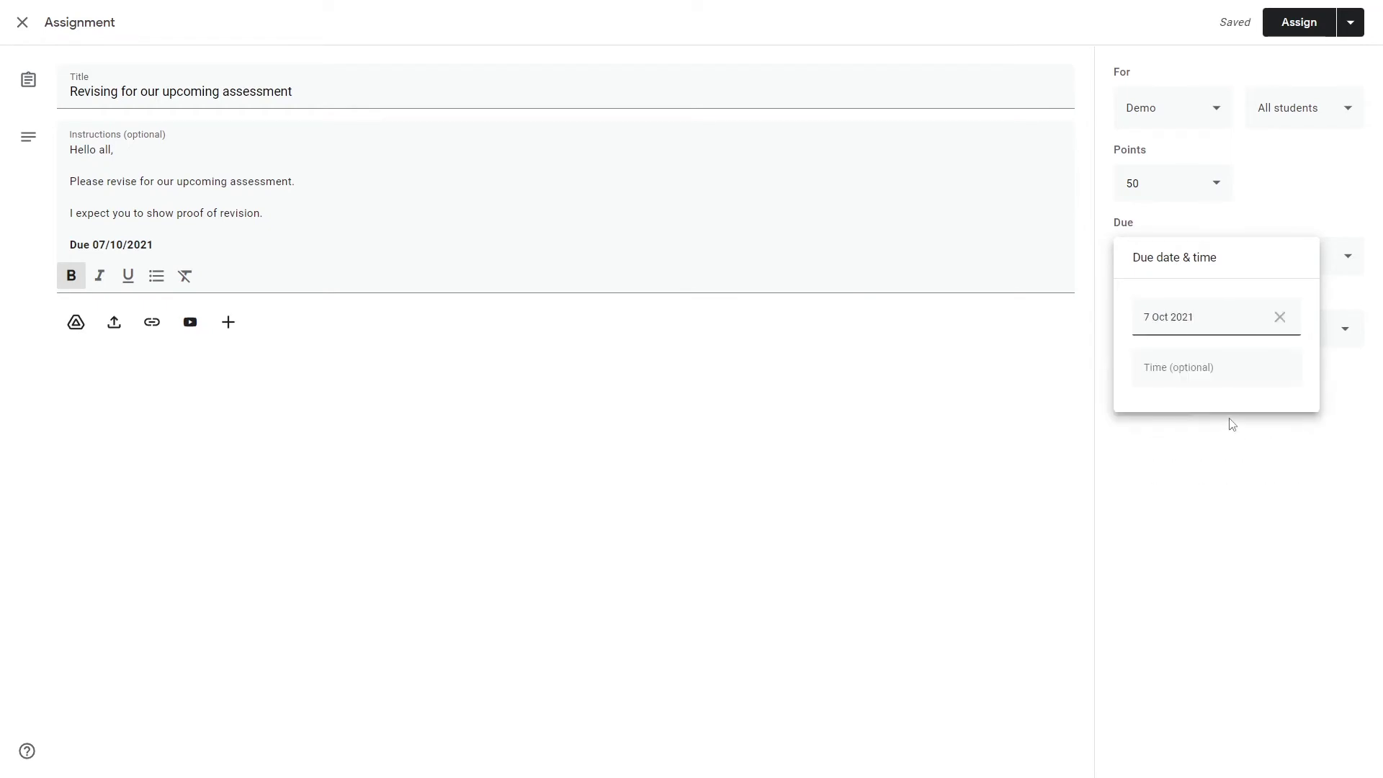
pyautogui.click(1225, 379)
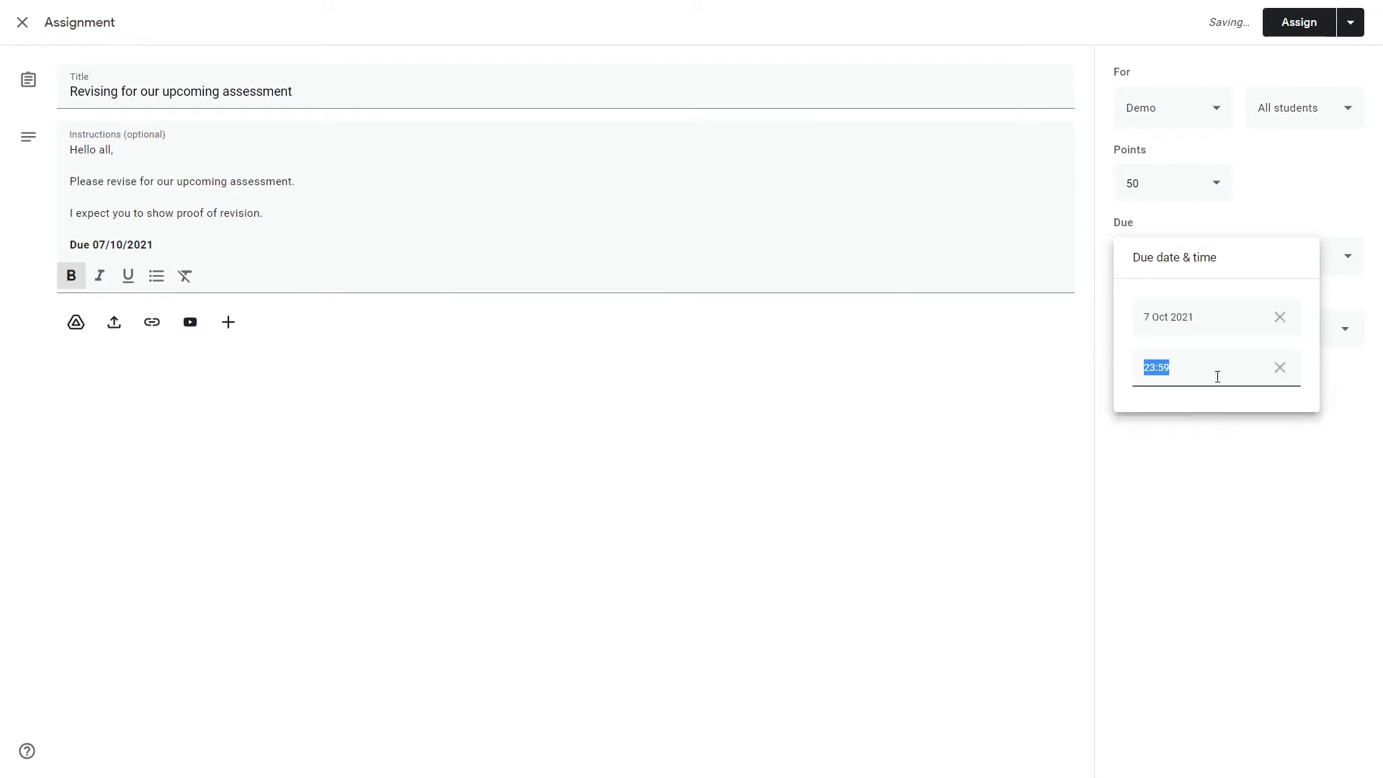
pyautogui.write('12:00')
pyautogui.click(1200, 411)
pyautogui.click(1153, 504)
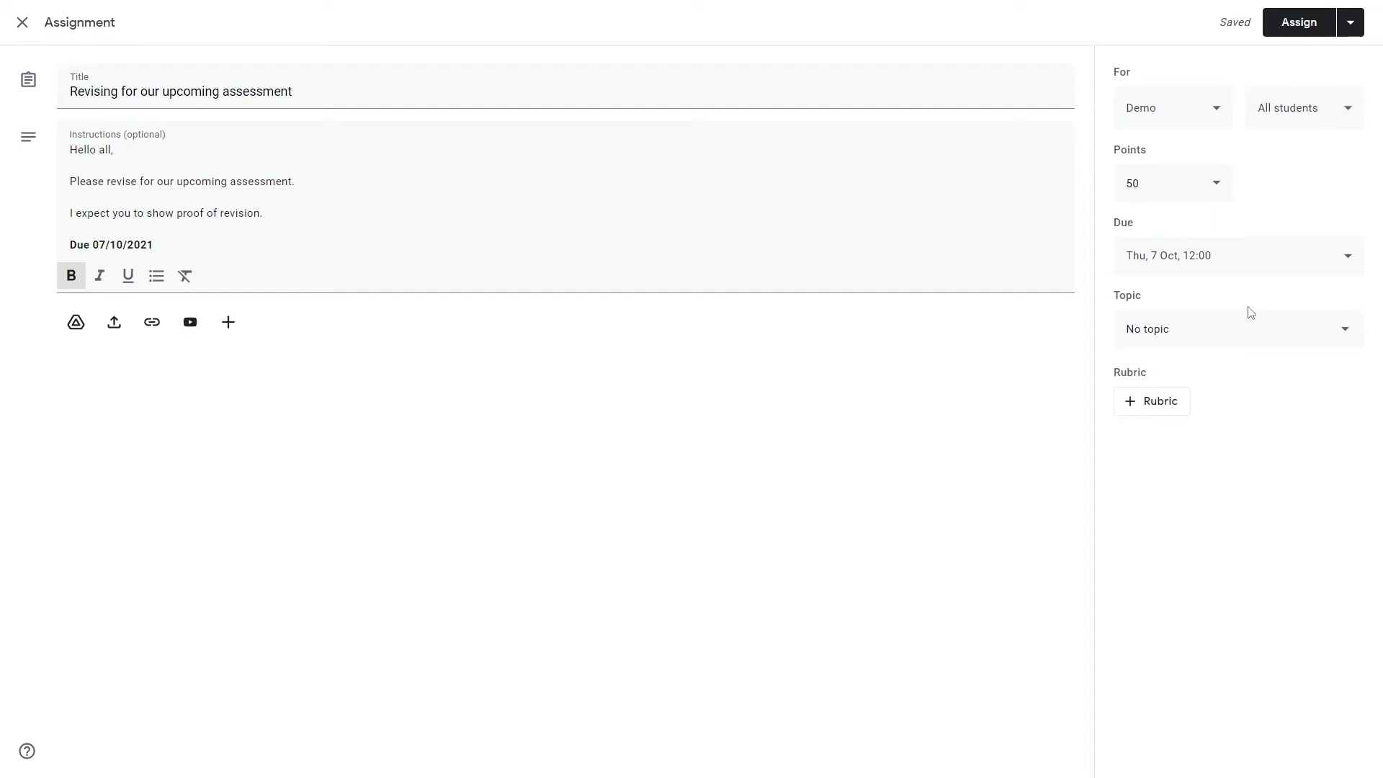
# - Create a new topic named 'Assignments', correcting the misspelling along the way
pyautogui.click(1250, 325)
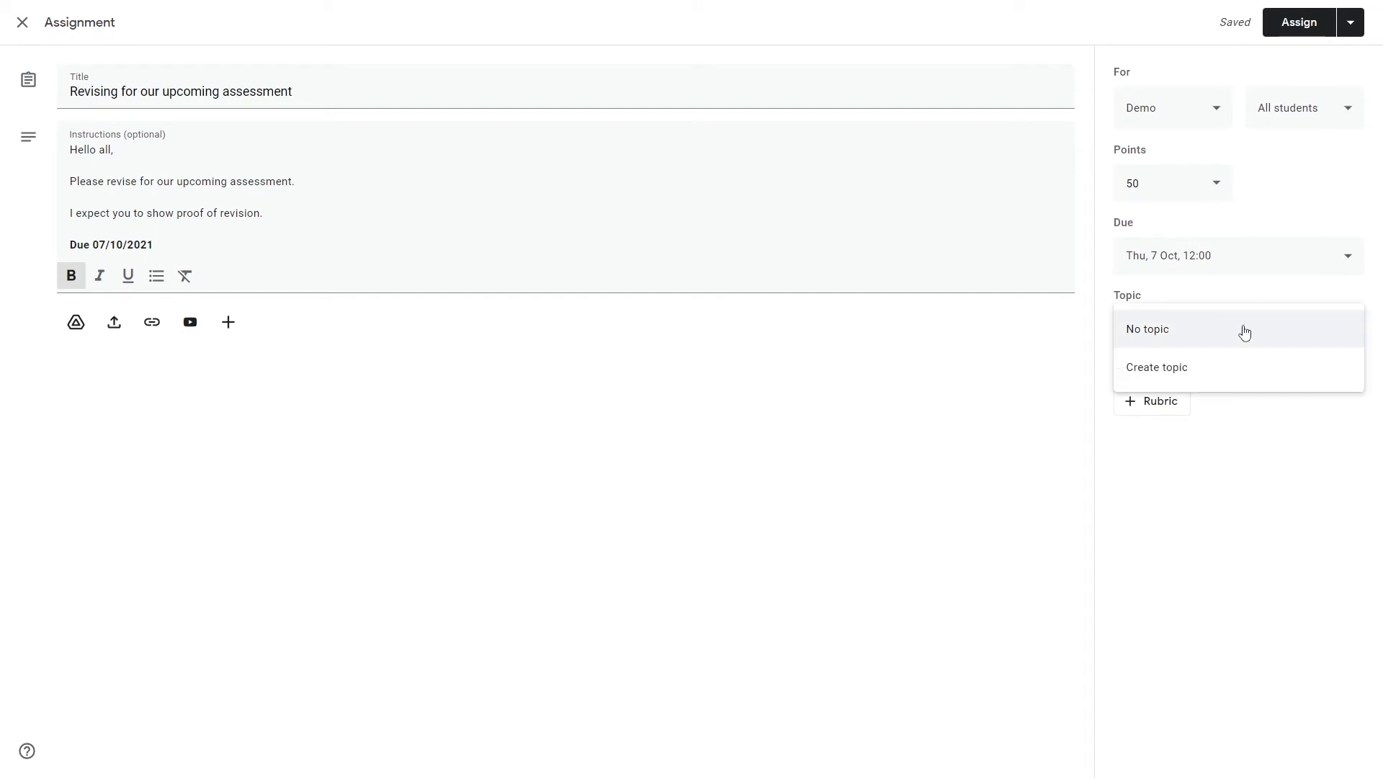
pyautogui.click(1244, 366)
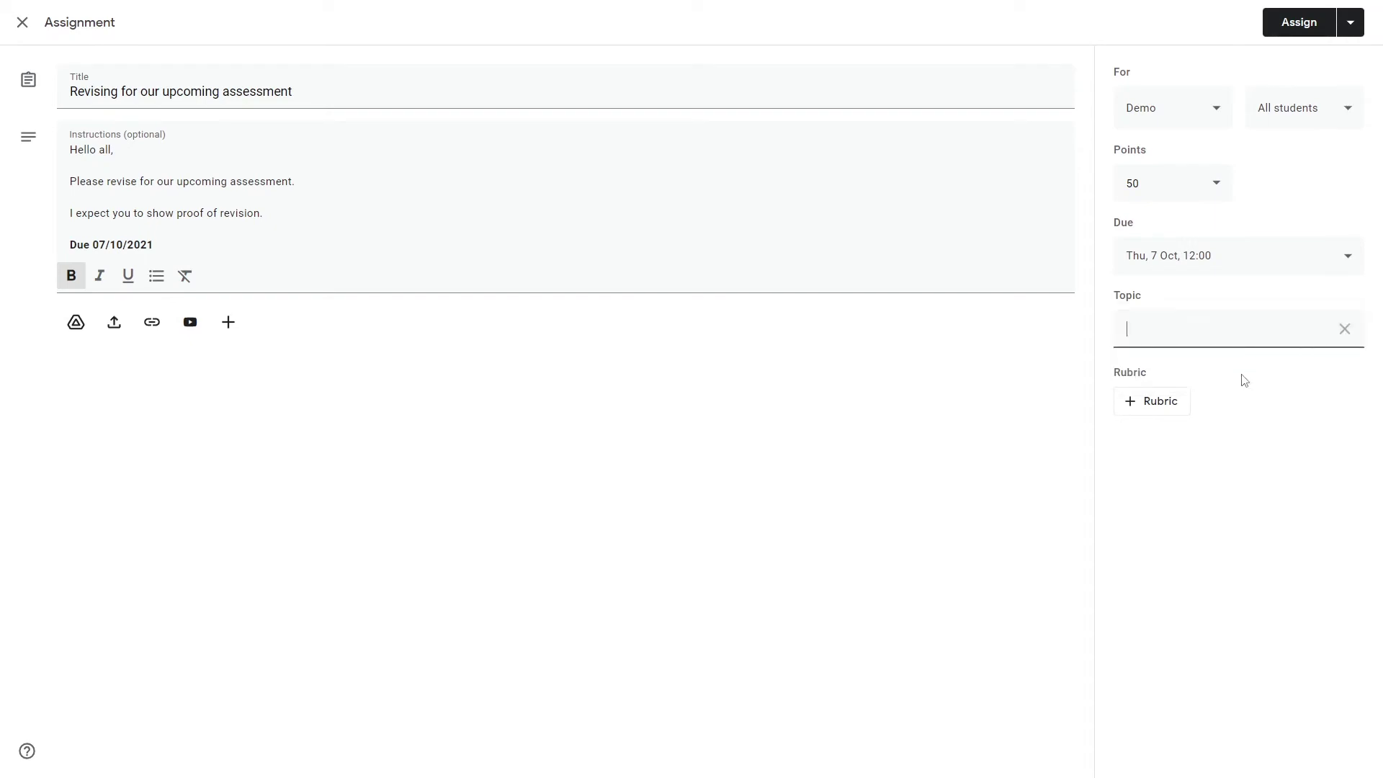
pyautogui.write('Assignmnets')
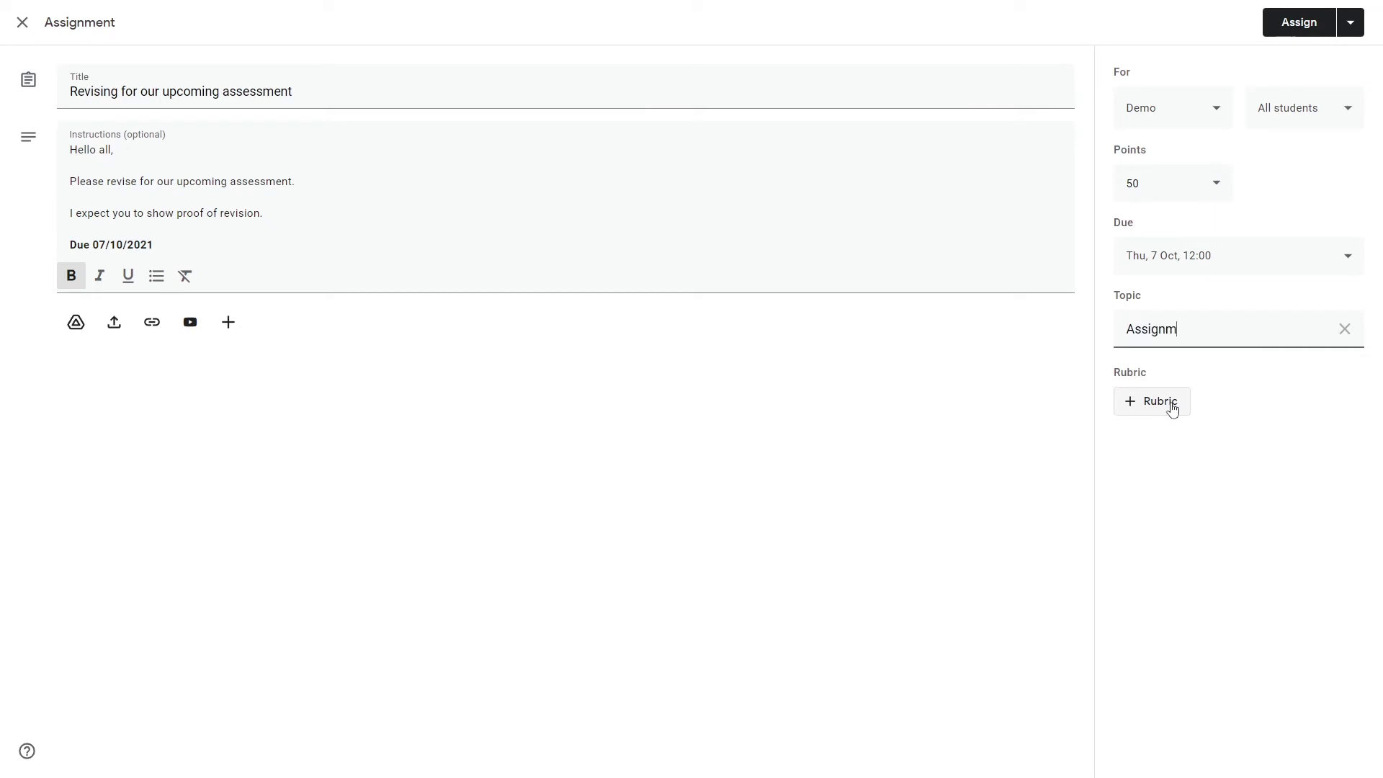
pyautogui.hotkey('ctrl', 'BackSpace')
pyautogui.write('Assignmen')
pyautogui.press('BackSpace')
pyautogui.press('BackSpace')
pyautogui.write('ents')
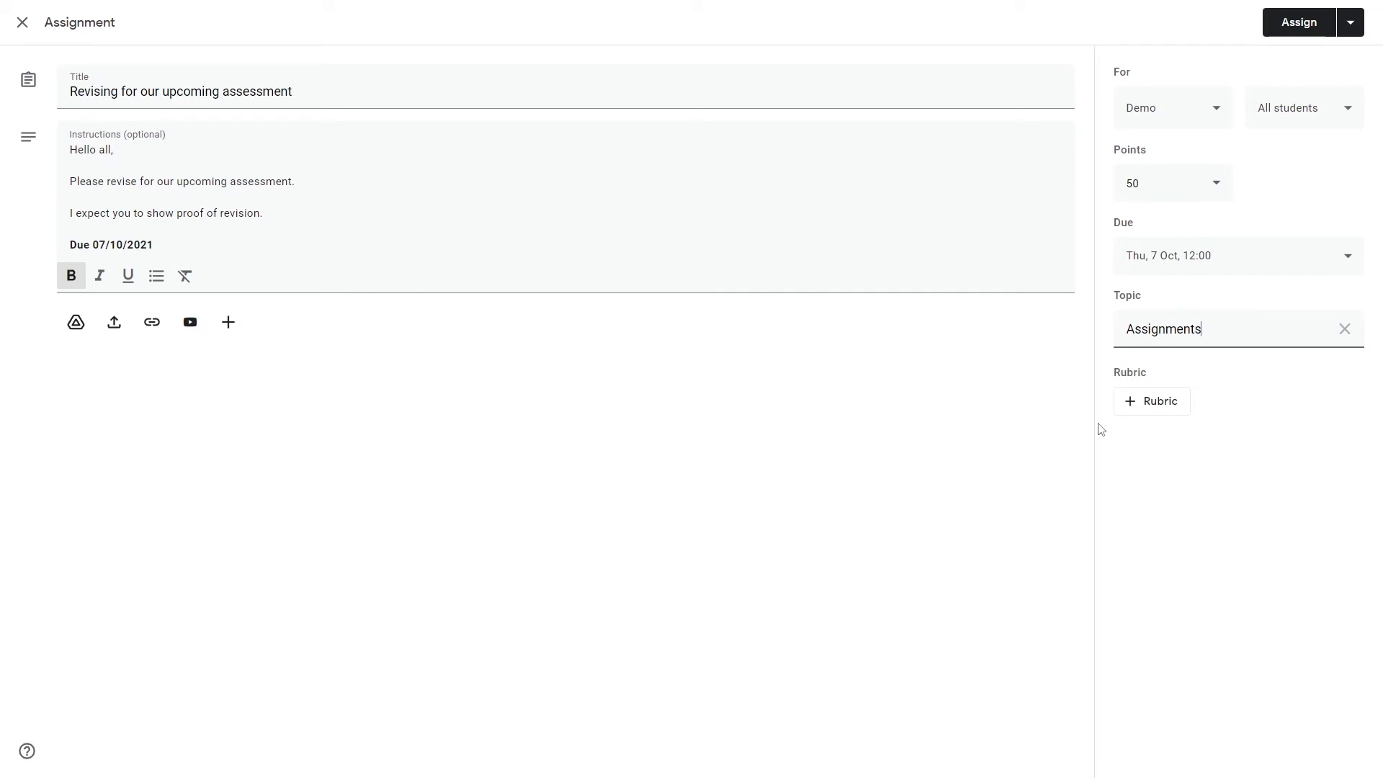
pyautogui.click(1130, 404)
# - Start a rubric, then leave and discard it so no rubric is added
pyautogui.click(1139, 435)
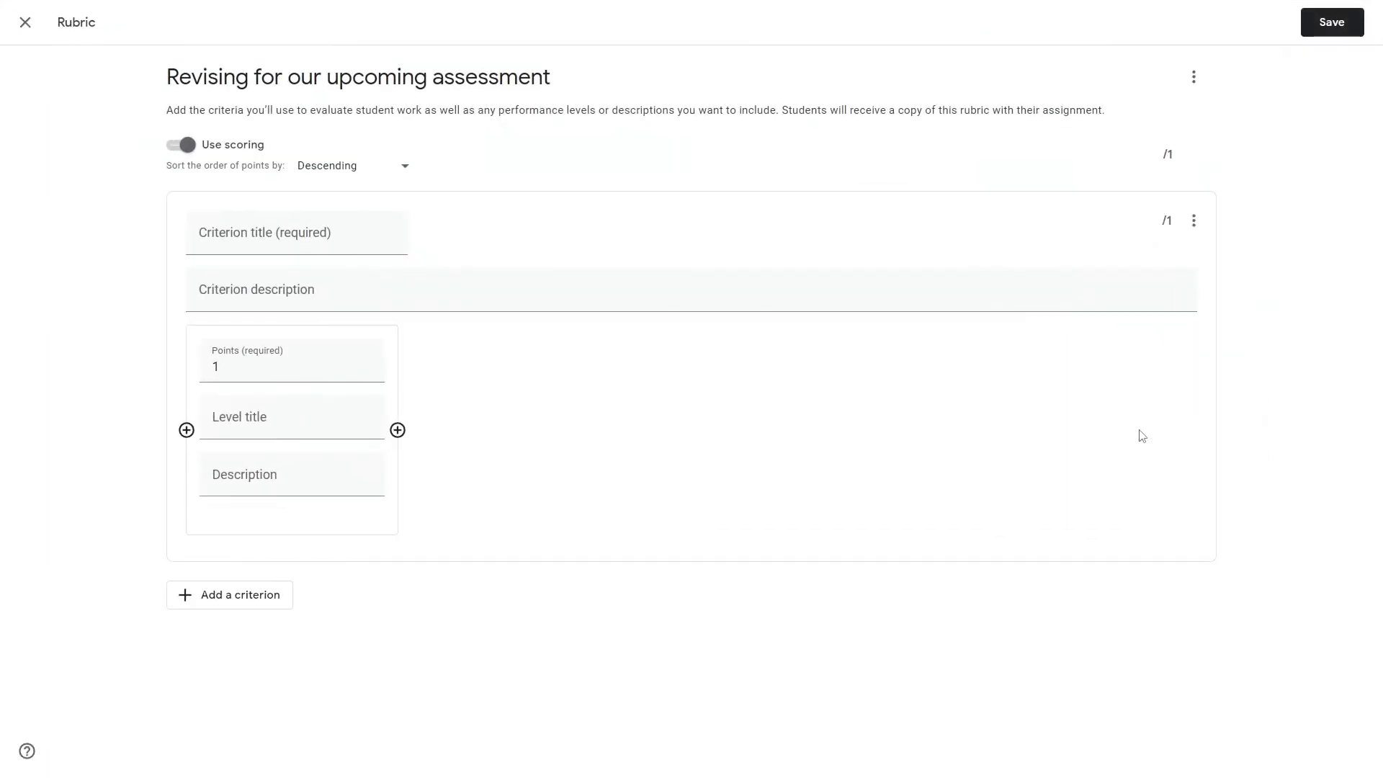
pyautogui.click(41, 24)
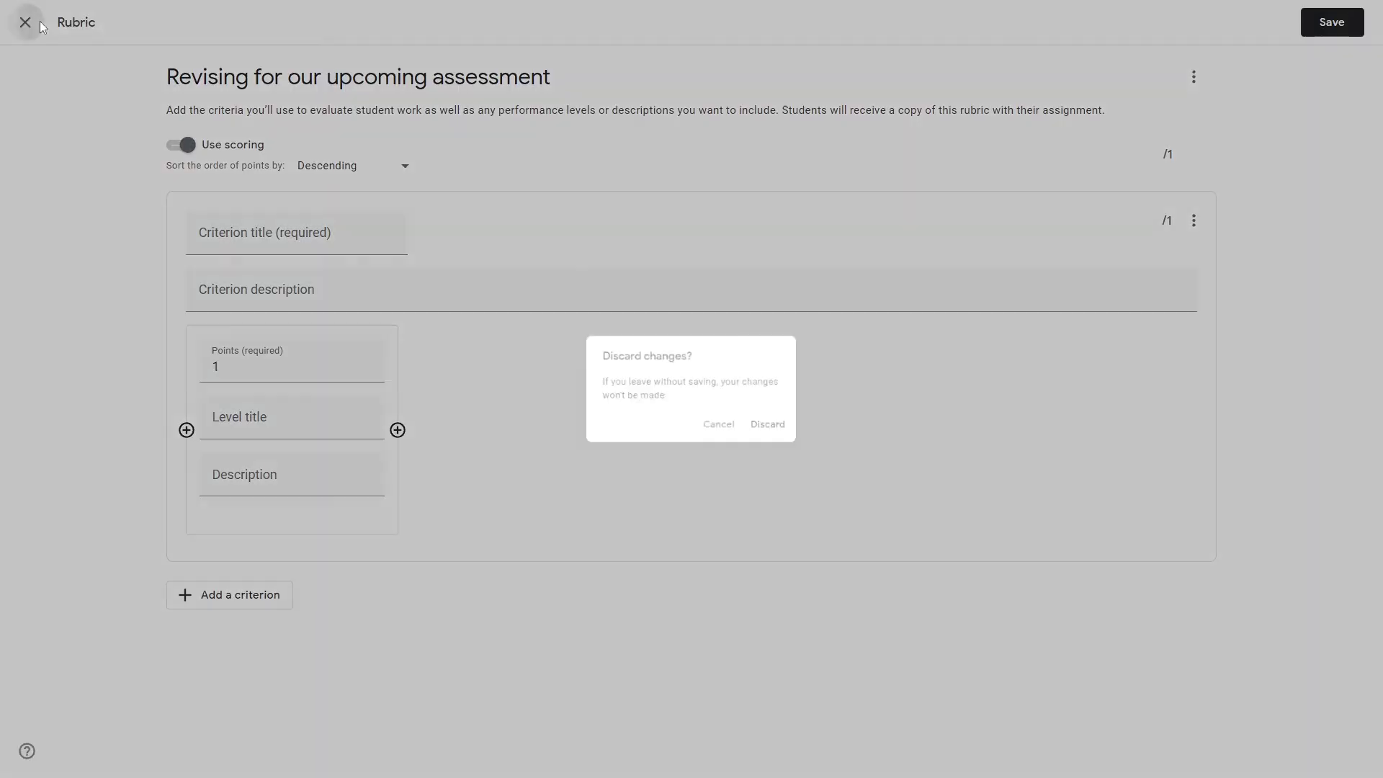
pyautogui.click(782, 431)
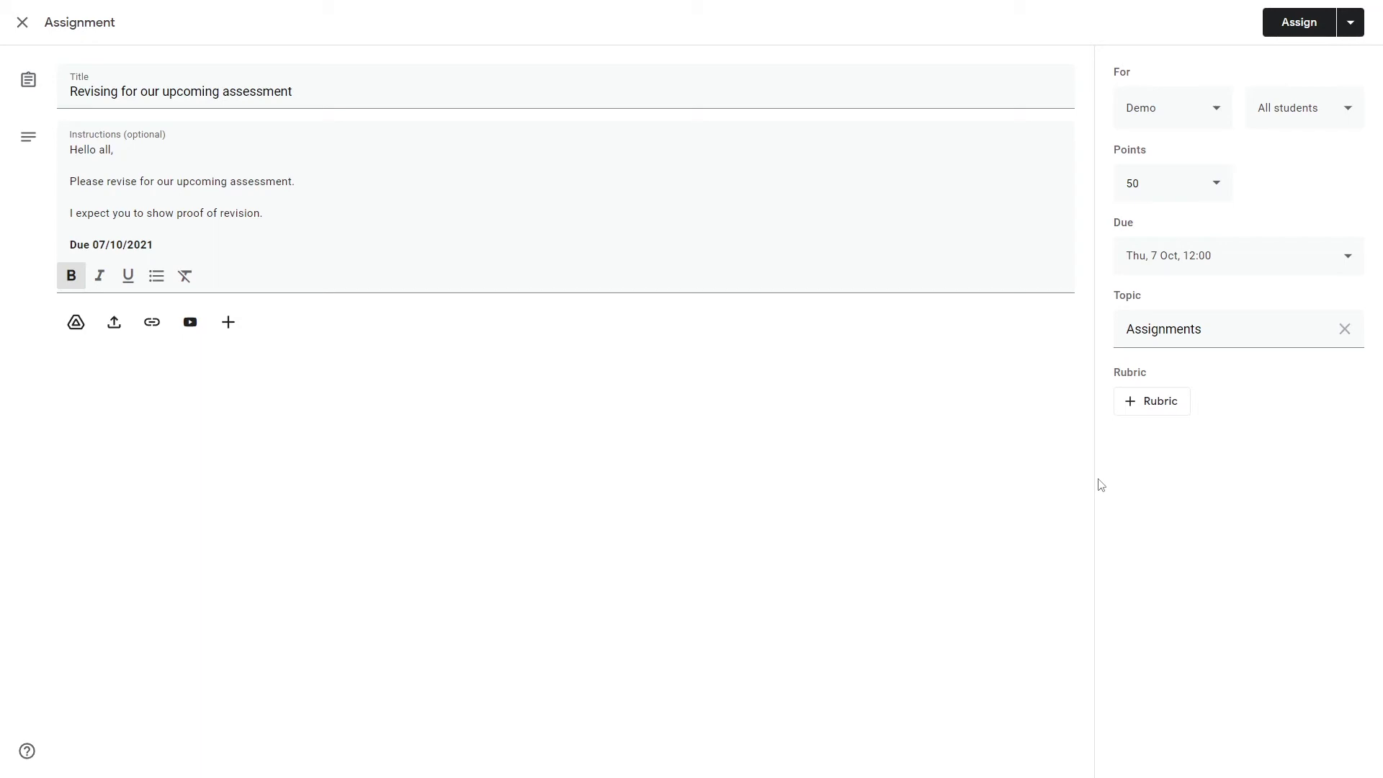
# - Assign 'Revising for our upcoming assessment', review its instructions page, then return to Classwork
pyautogui.click(1291, 29)
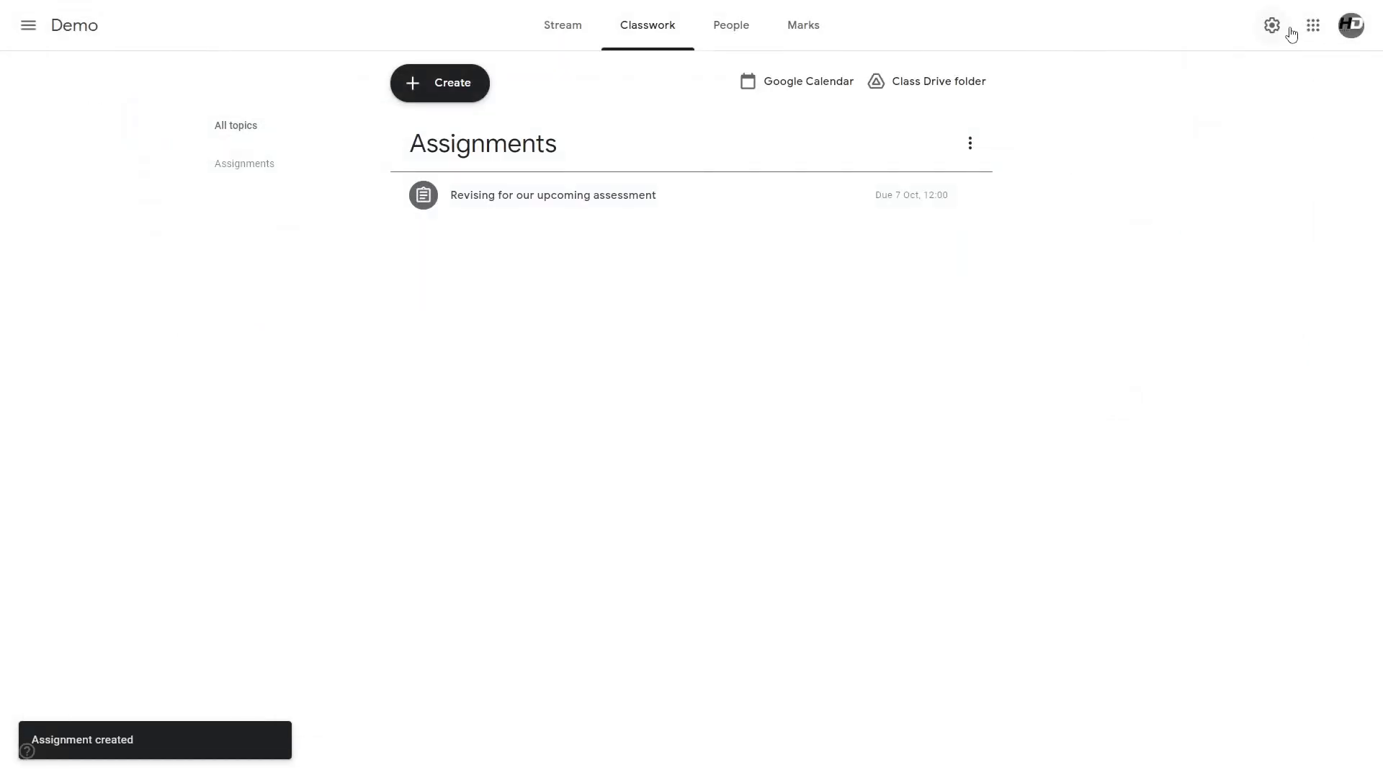
pyautogui.click(920, 186)
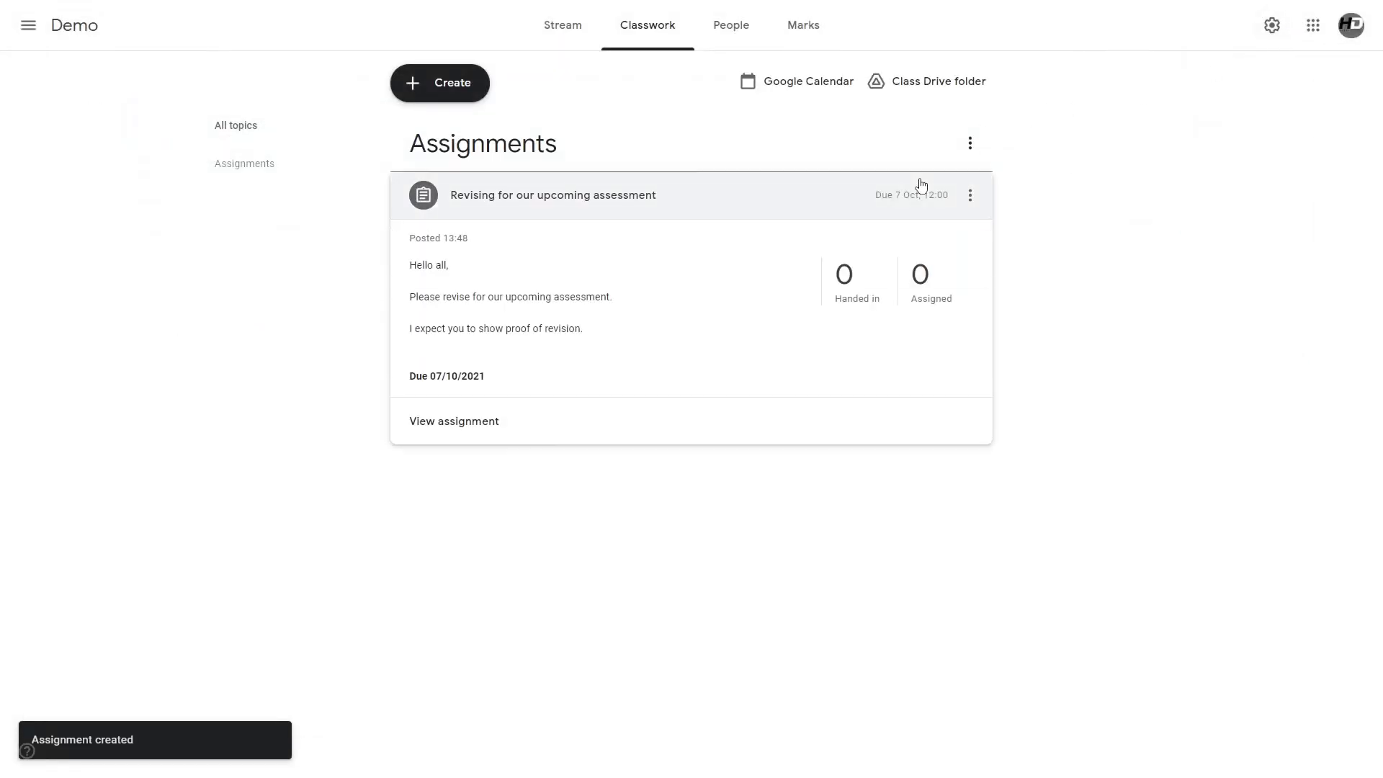
pyautogui.click(502, 418)
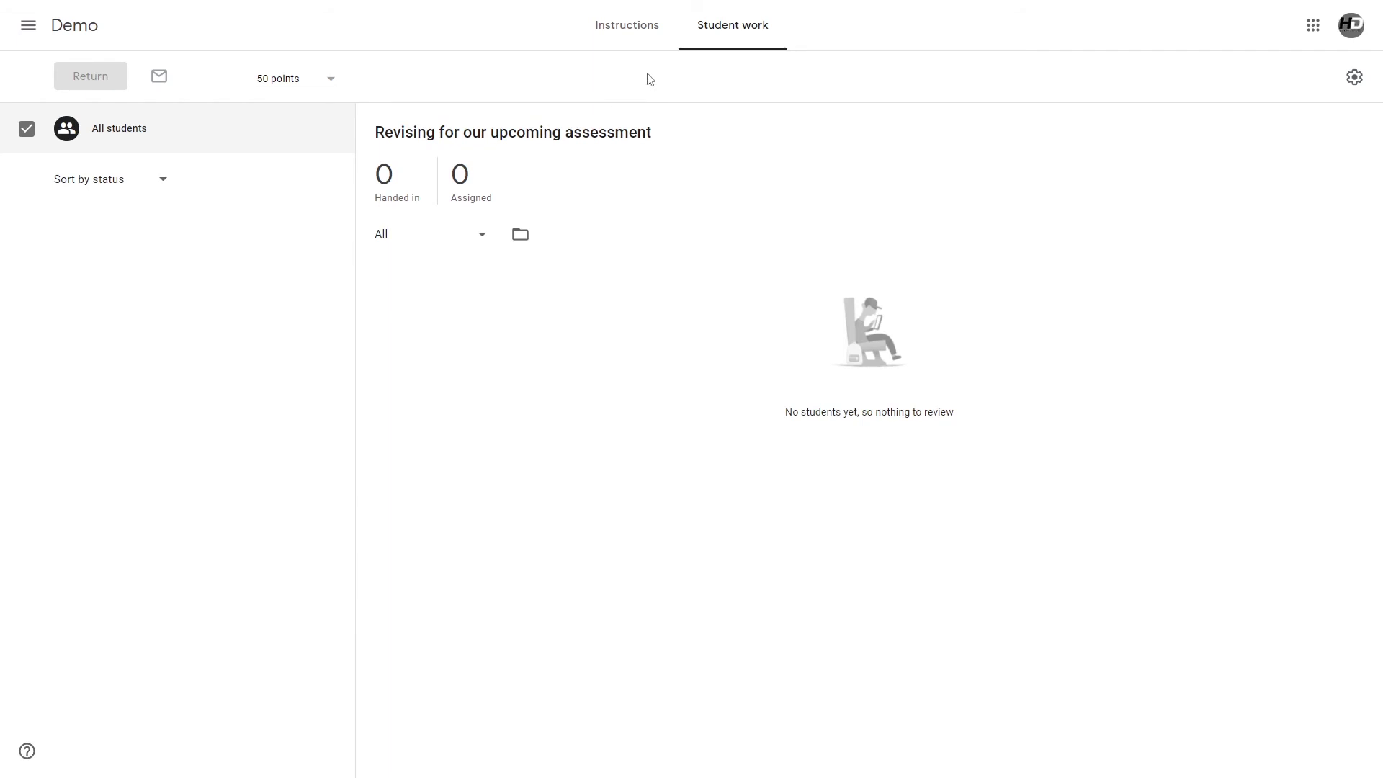
pyautogui.click(654, 37)
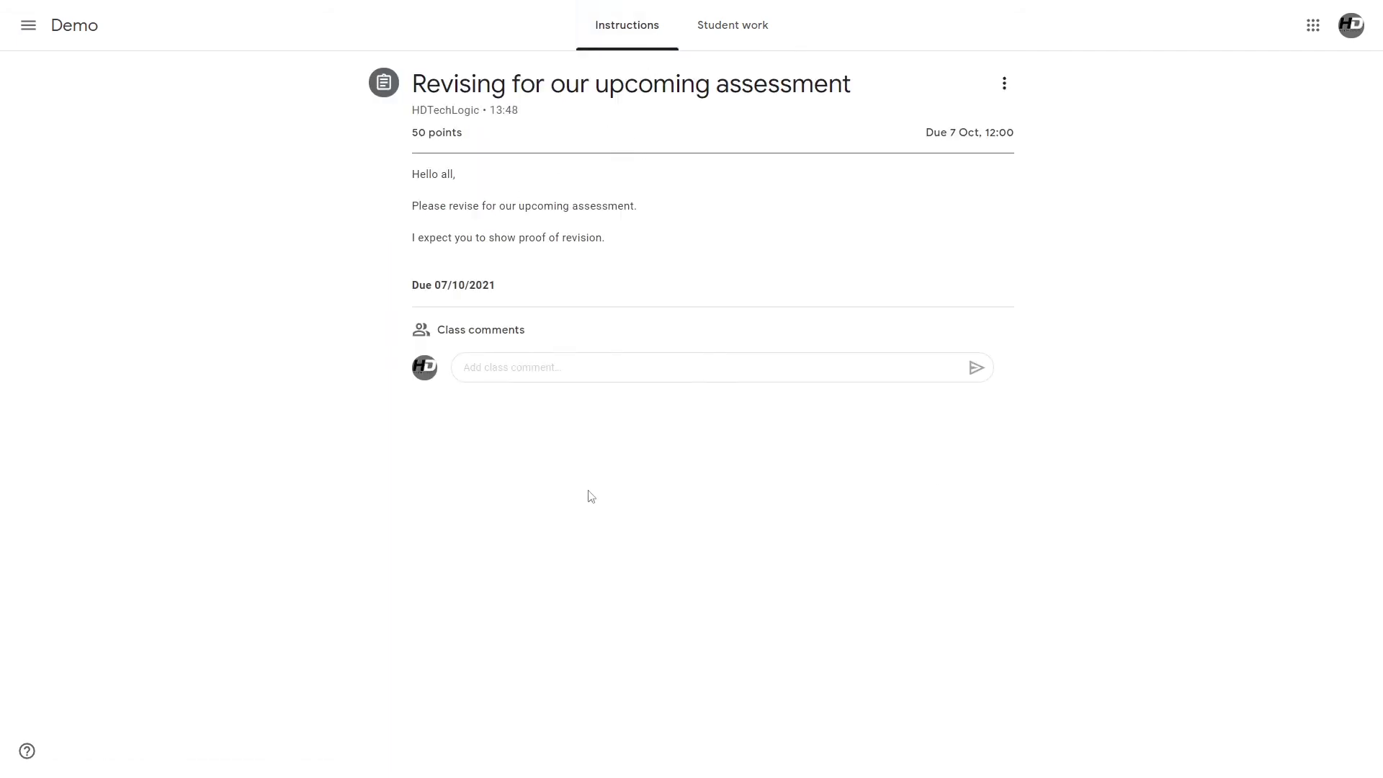
pyautogui.click(75, 30)
pyautogui.click(657, 36)
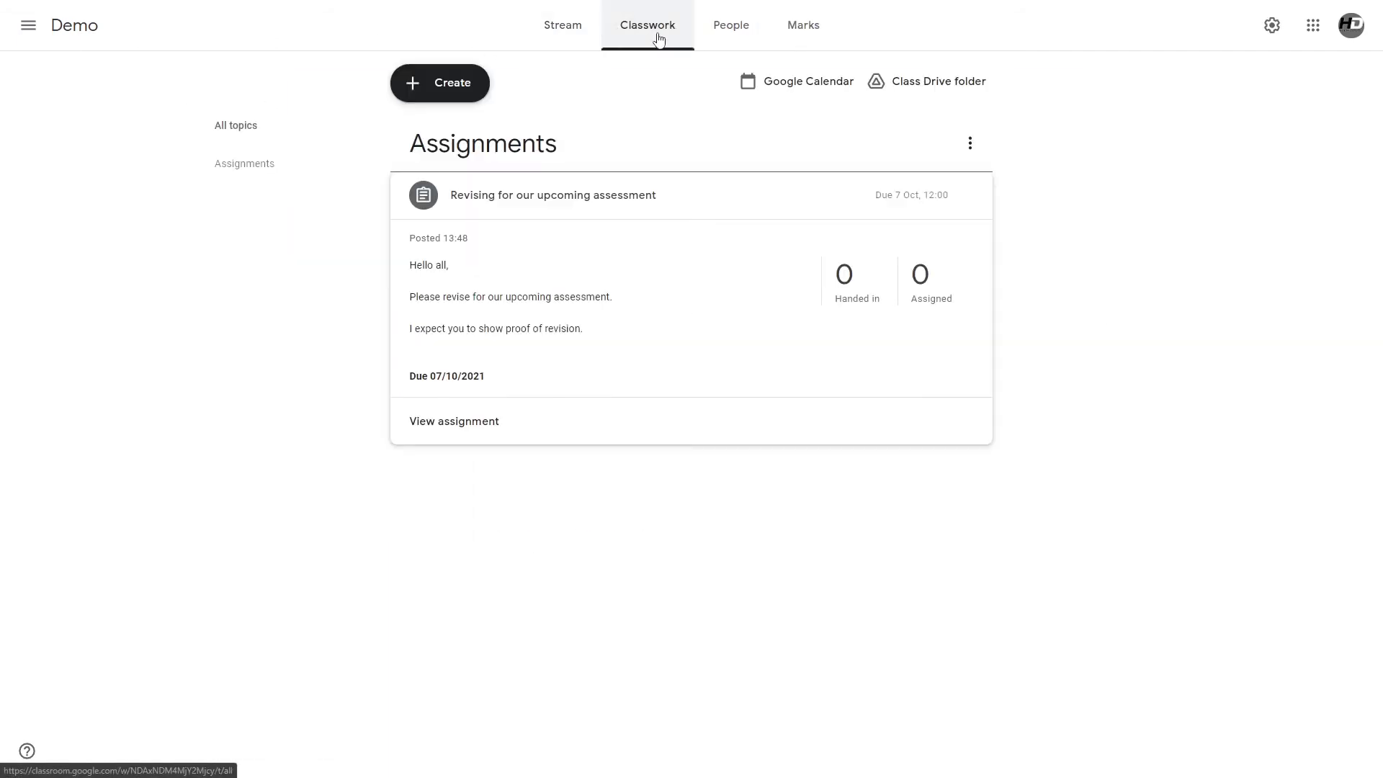
pyautogui.click(425, 188)
# - Start a new quiz assignment, then discard the draft
pyautogui.click(427, 94)
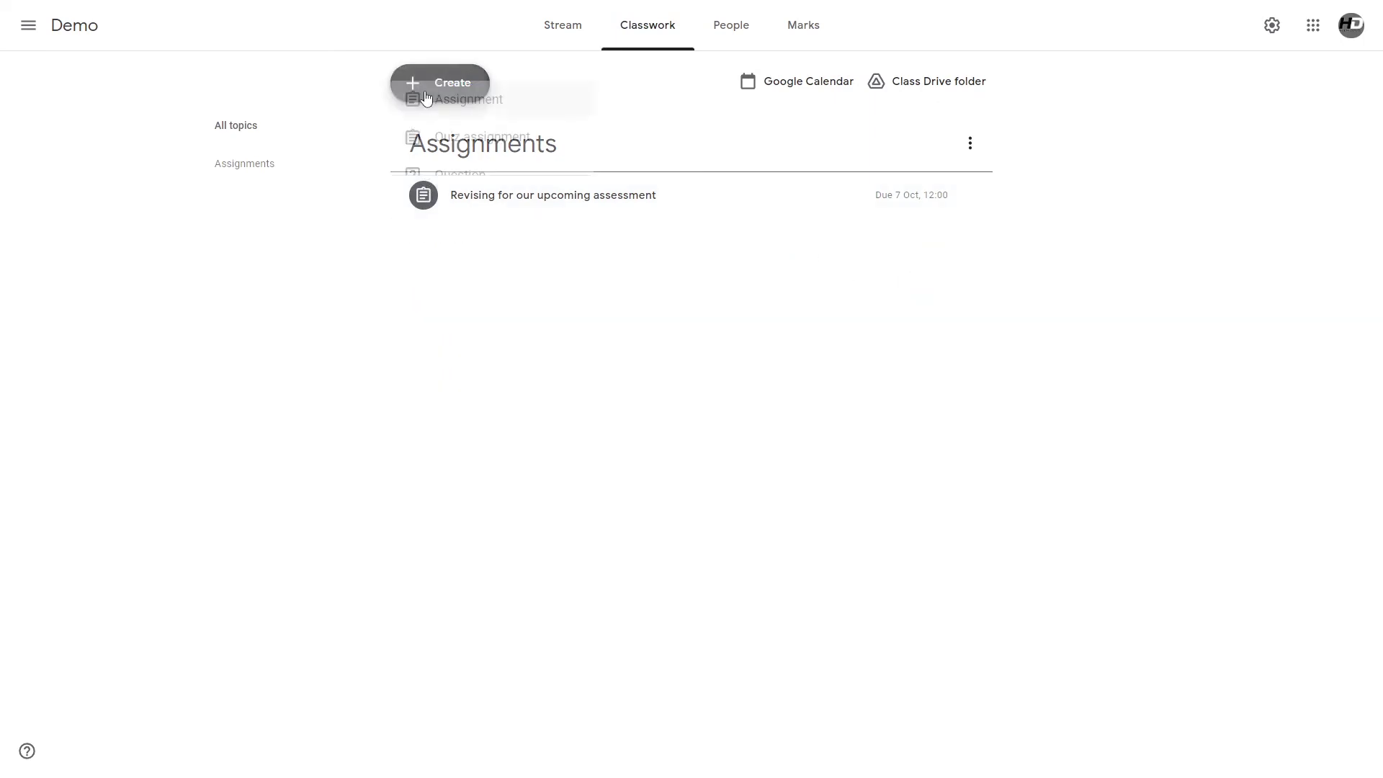
pyautogui.click(471, 170)
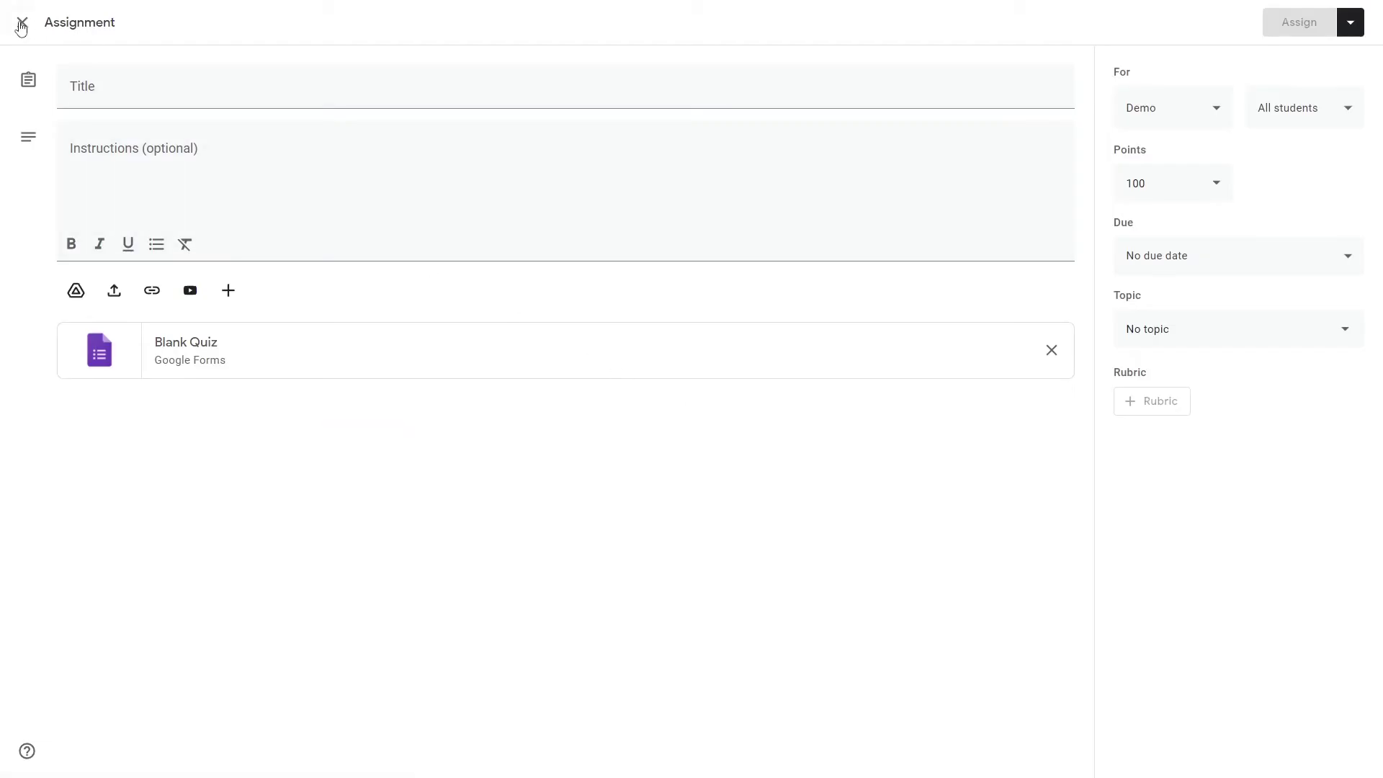
pyautogui.click(21, 24)
# - Create a new question reading 'What's 9x10'
pyautogui.click(441, 100)
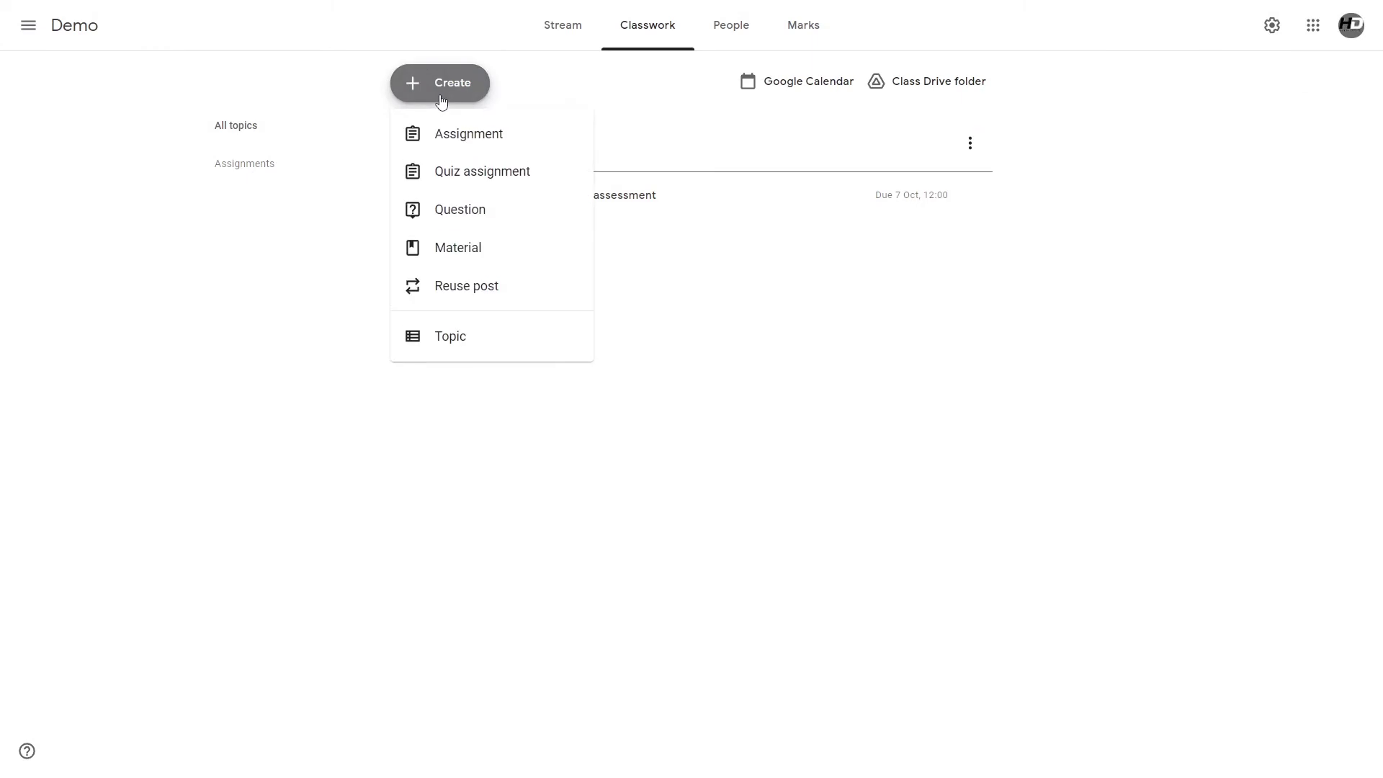
pyautogui.click(449, 209)
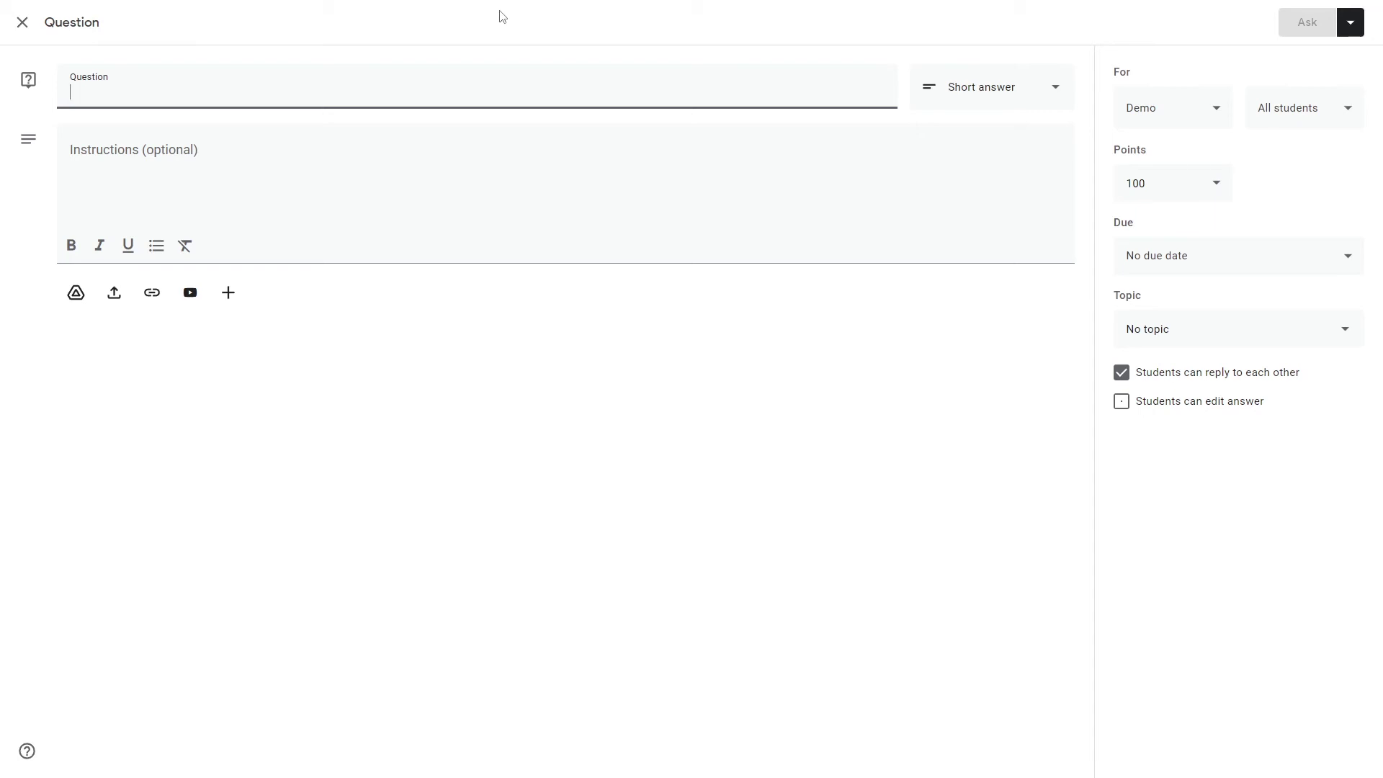
pyautogui.write("What's")
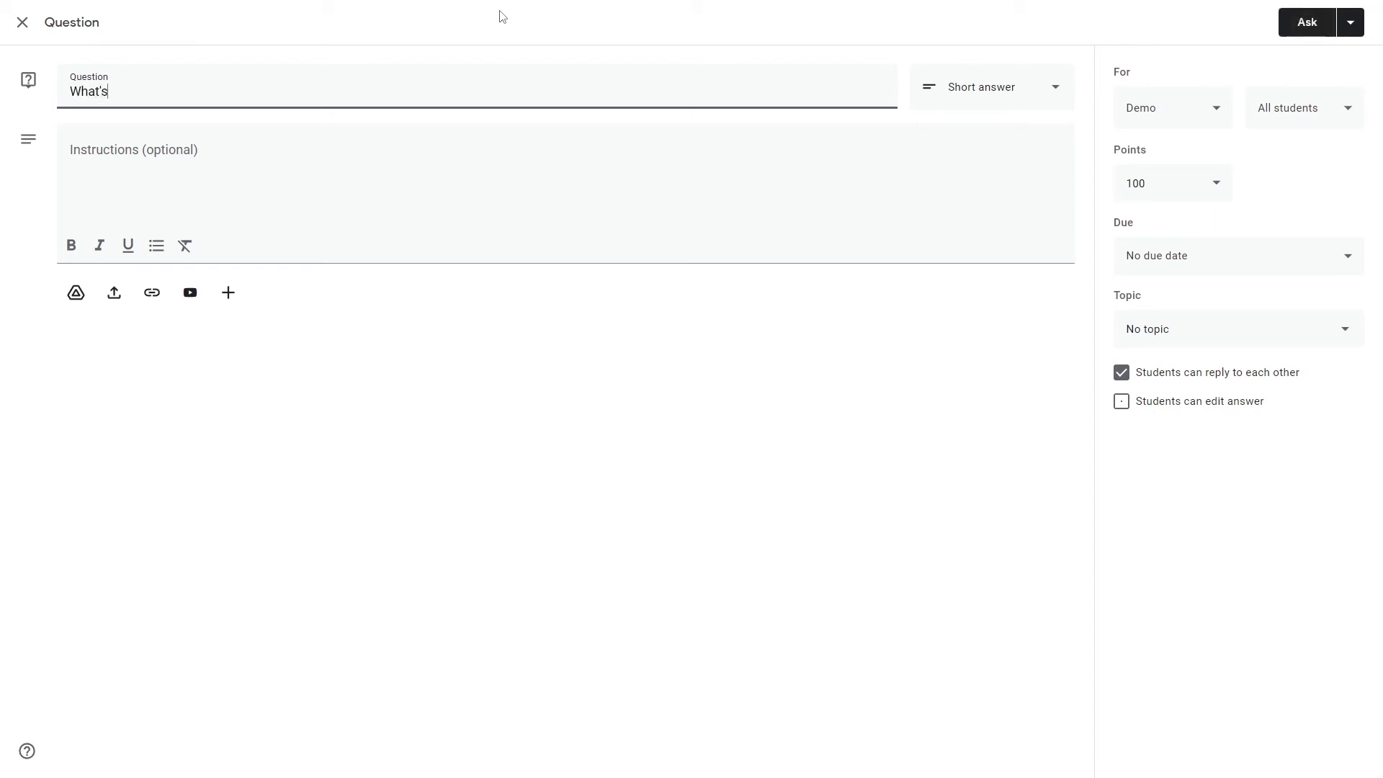
pyautogui.write(' 9x10?')
# - Switch the question type to Multiple choice and back to Short answer
pyautogui.click(978, 88)
pyautogui.click(978, 90)
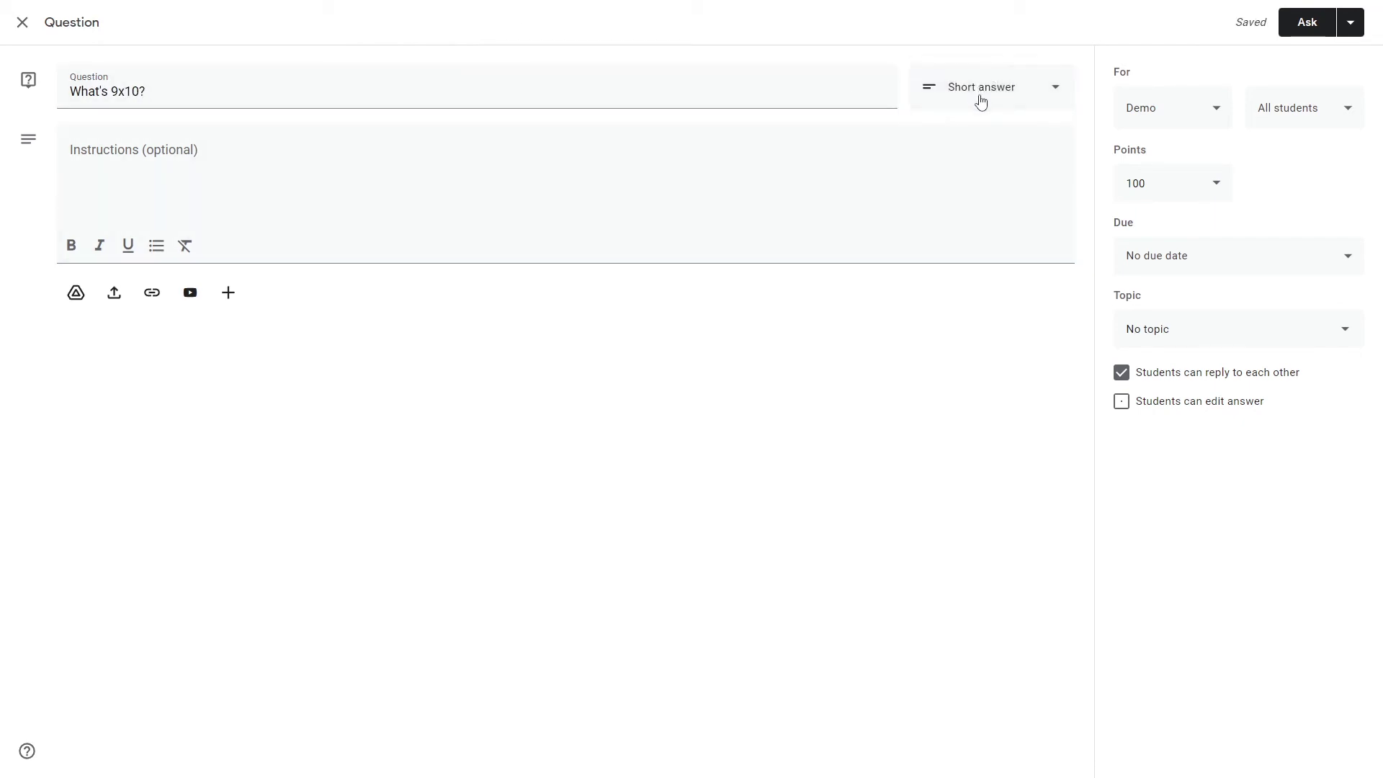
pyautogui.click(978, 99)
pyautogui.click(980, 122)
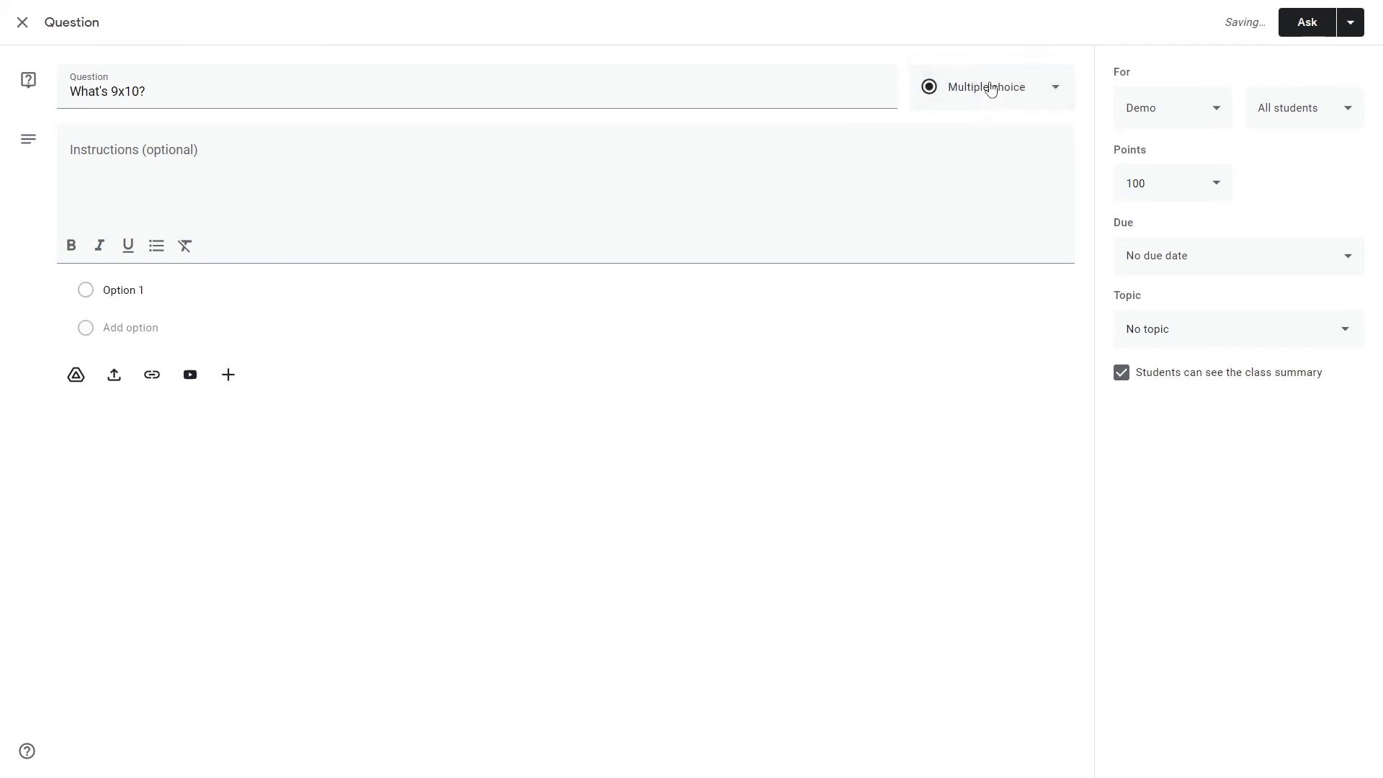
pyautogui.click(992, 86)
pyautogui.click(1000, 47)
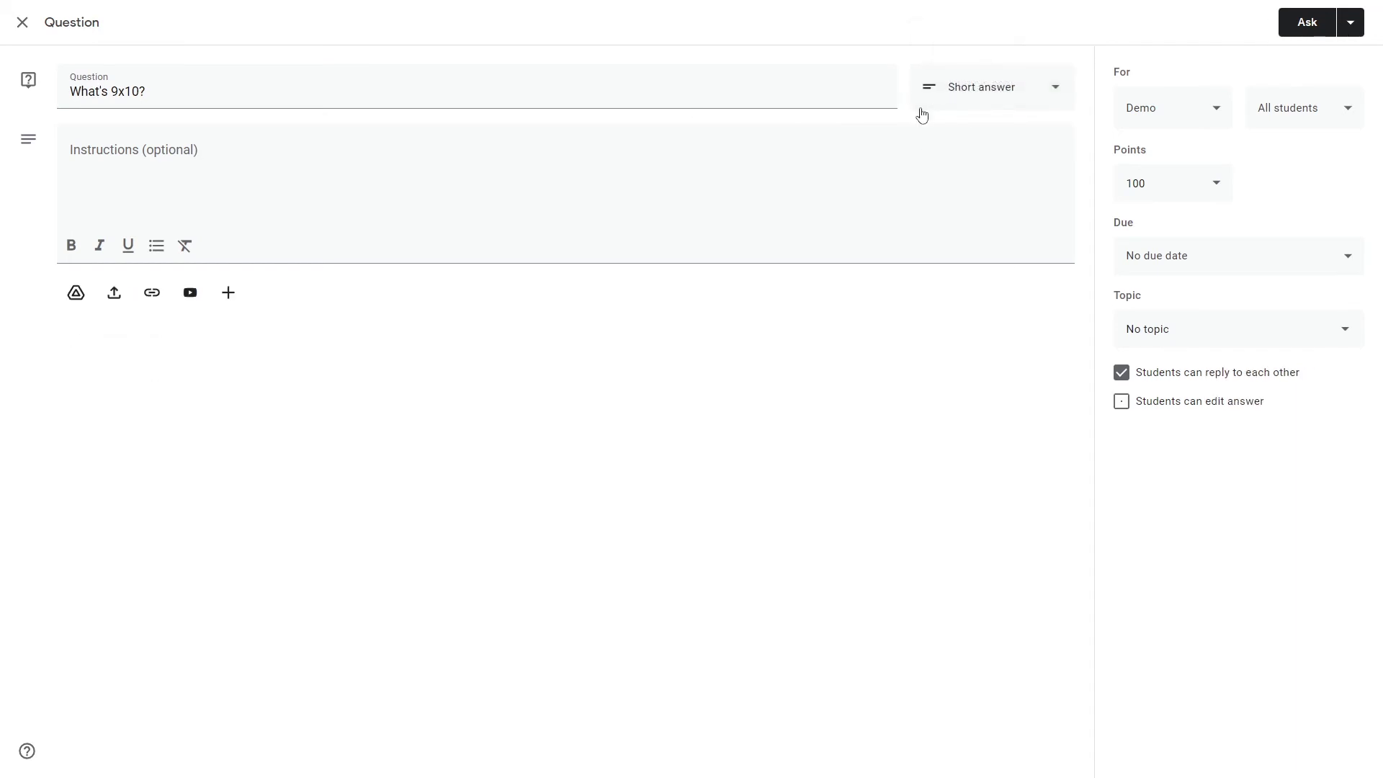
# - Write the instruction 'Please complete the question of what is 9x10?' with 'what is 9x10?' bold
pyautogui.press('Tab')
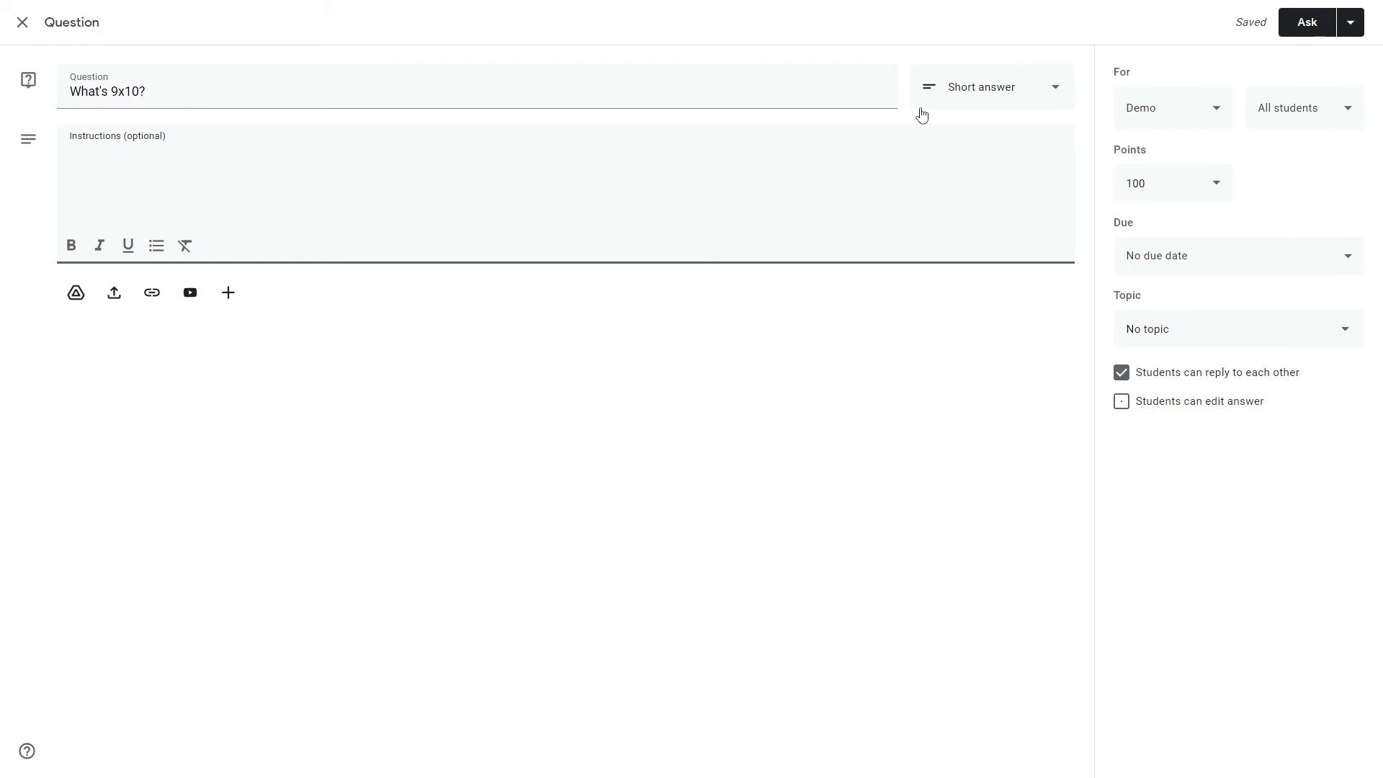
pyautogui.write('Please complete the question of')
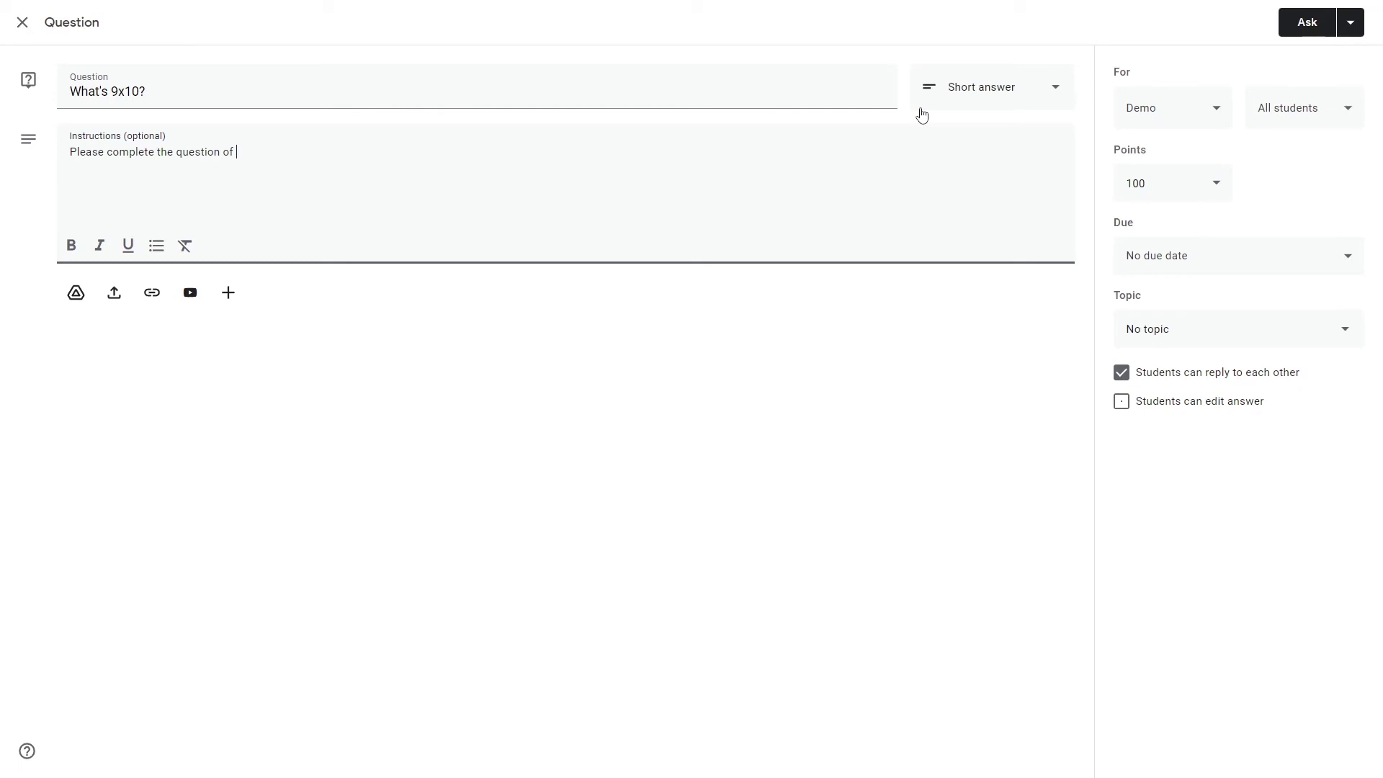
pyautogui.hotkey('ctrl', 'b')
pyautogui.write('what is 10')
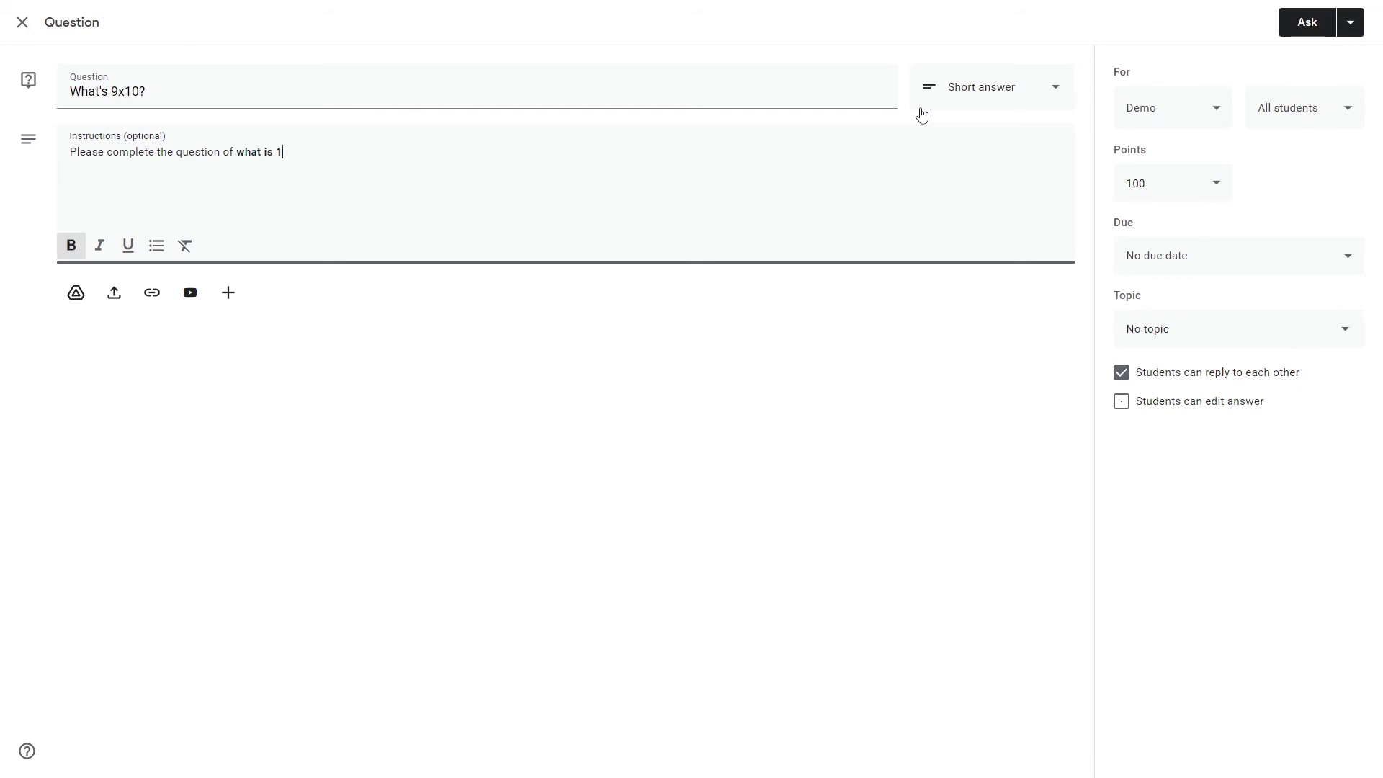
pyautogui.press('BackSpace')
pyautogui.press('BackSpace')
pyautogui.write('9x10?')
pyautogui.hotkey('ctrl', 'b')
# - Add a second line 'Please submit via GC (Google Classroom).' and select it
pyautogui.press('Return')
pyautogui.write('Please s')
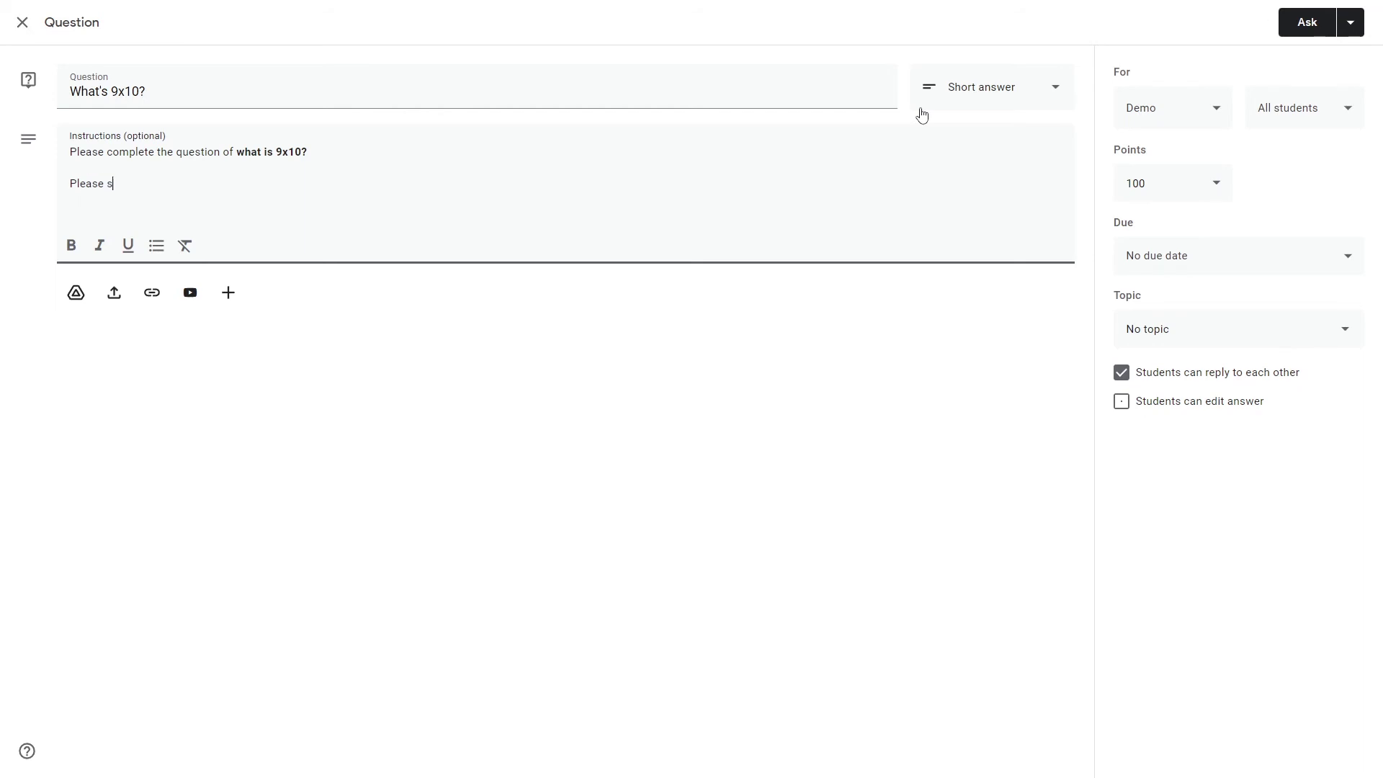
pyautogui.write('ubmit via GC (Google Classroom).')
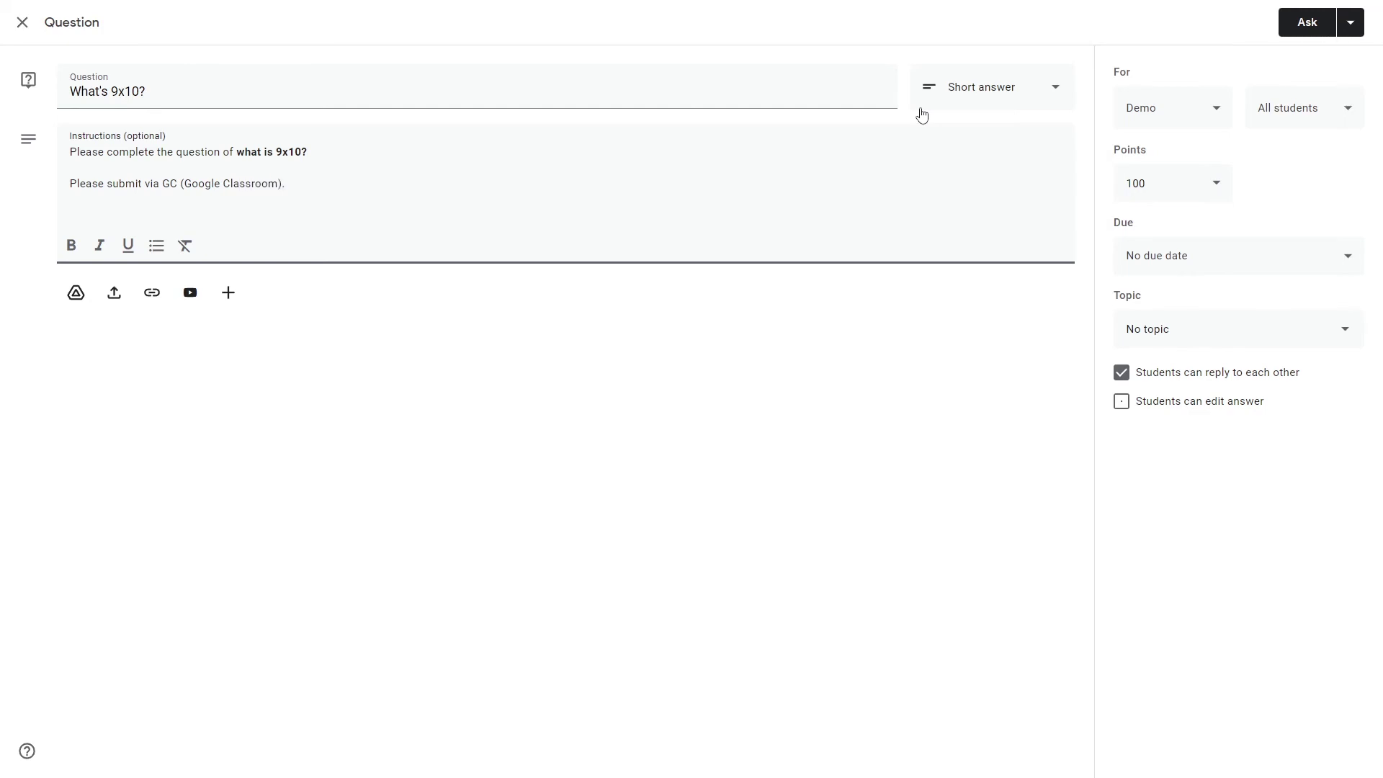
pyautogui.moveTo(291, 185); pyautogui.dragTo(18, 193)
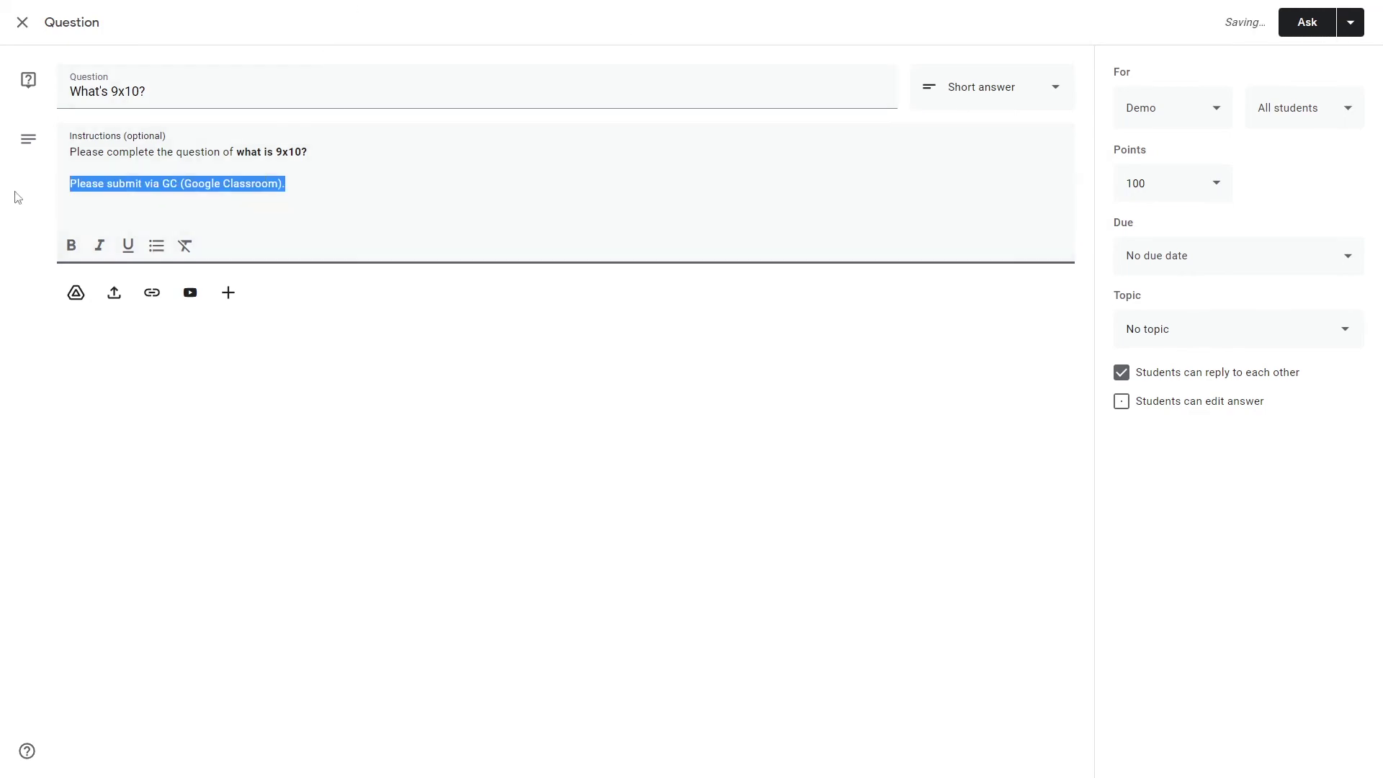
# - Try bold, italic, underline and bullets on the submission line, then remove all formatting
pyautogui.click(70, 246)
pyautogui.click(100, 245)
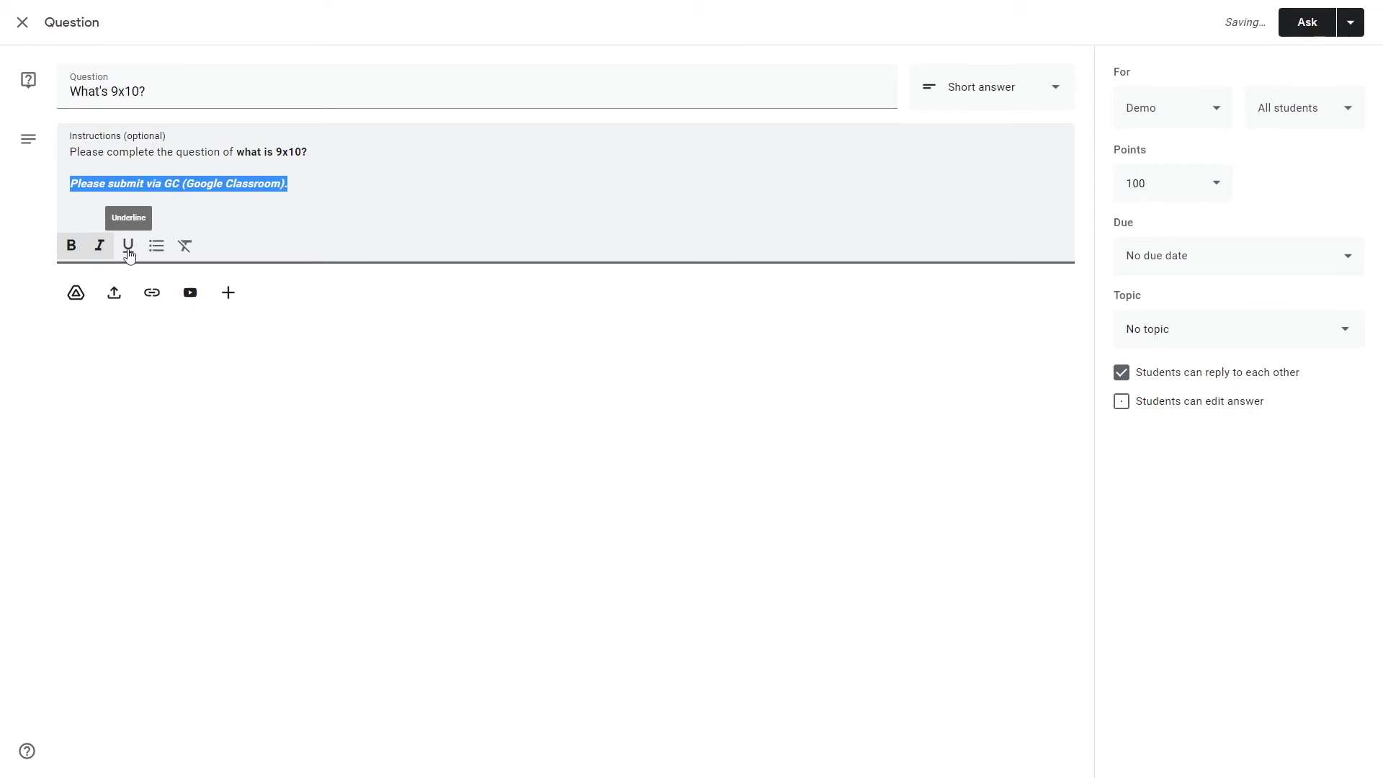
pyautogui.click(129, 247)
pyautogui.click(156, 247)
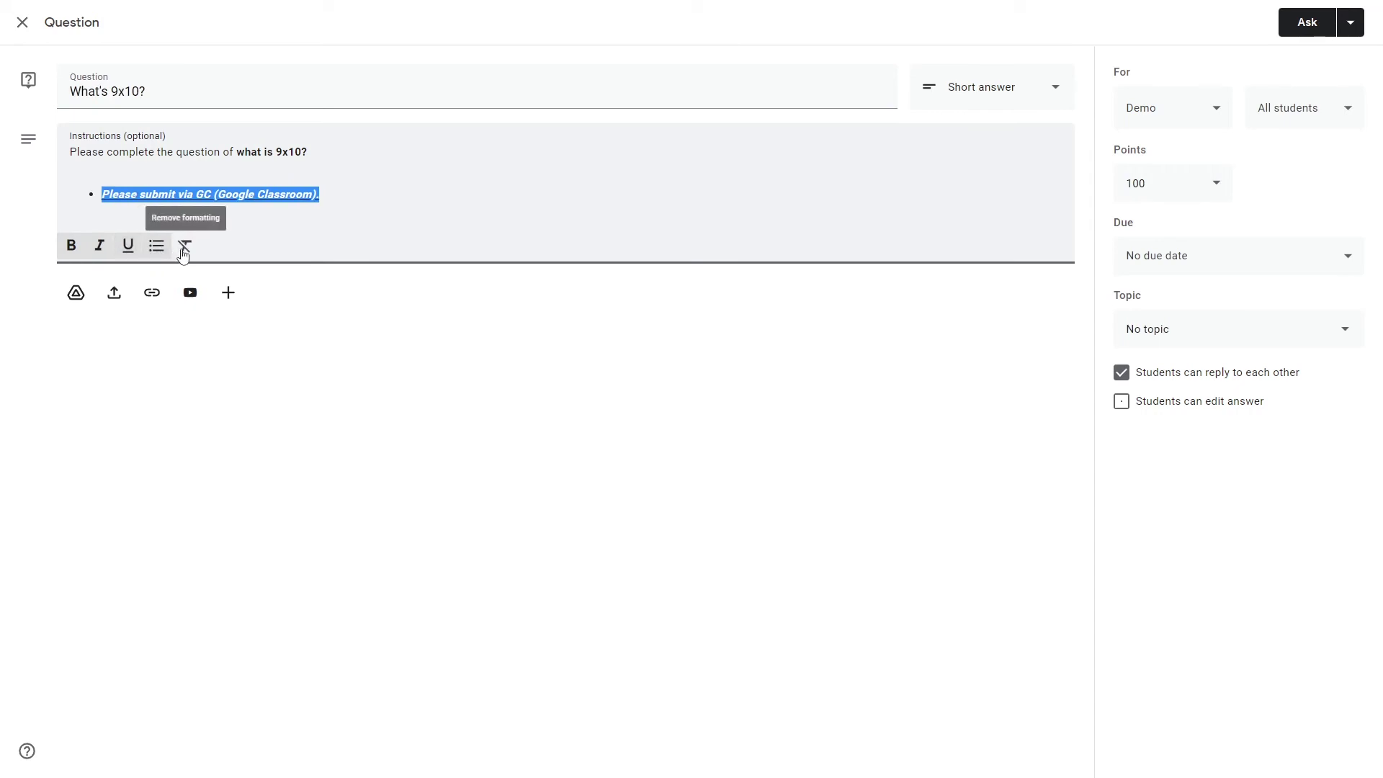
pyautogui.click(184, 247)
pyautogui.click(139, 183)
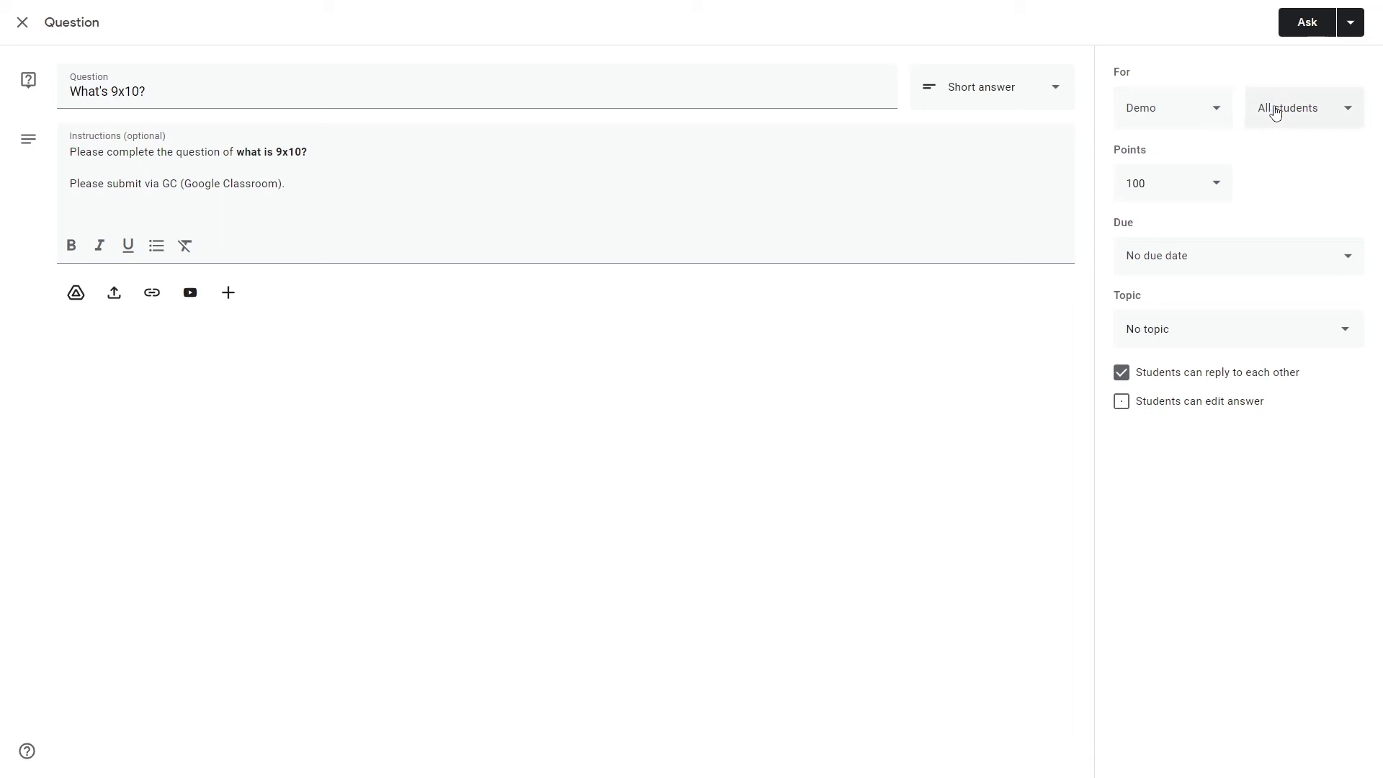
# - Make the question Unmarked and leave it with no due date
pyautogui.click(1194, 179)
pyautogui.click(1156, 223)
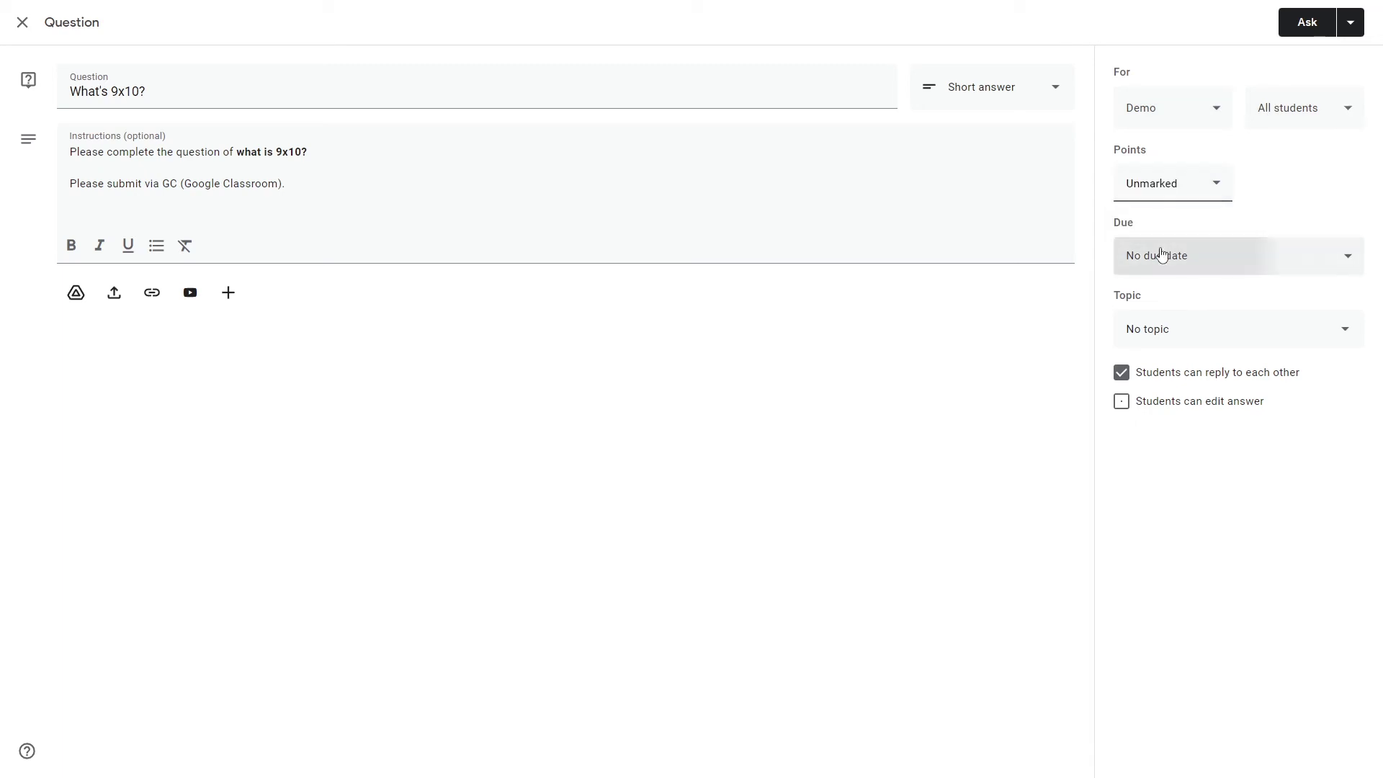
pyautogui.click(1163, 257)
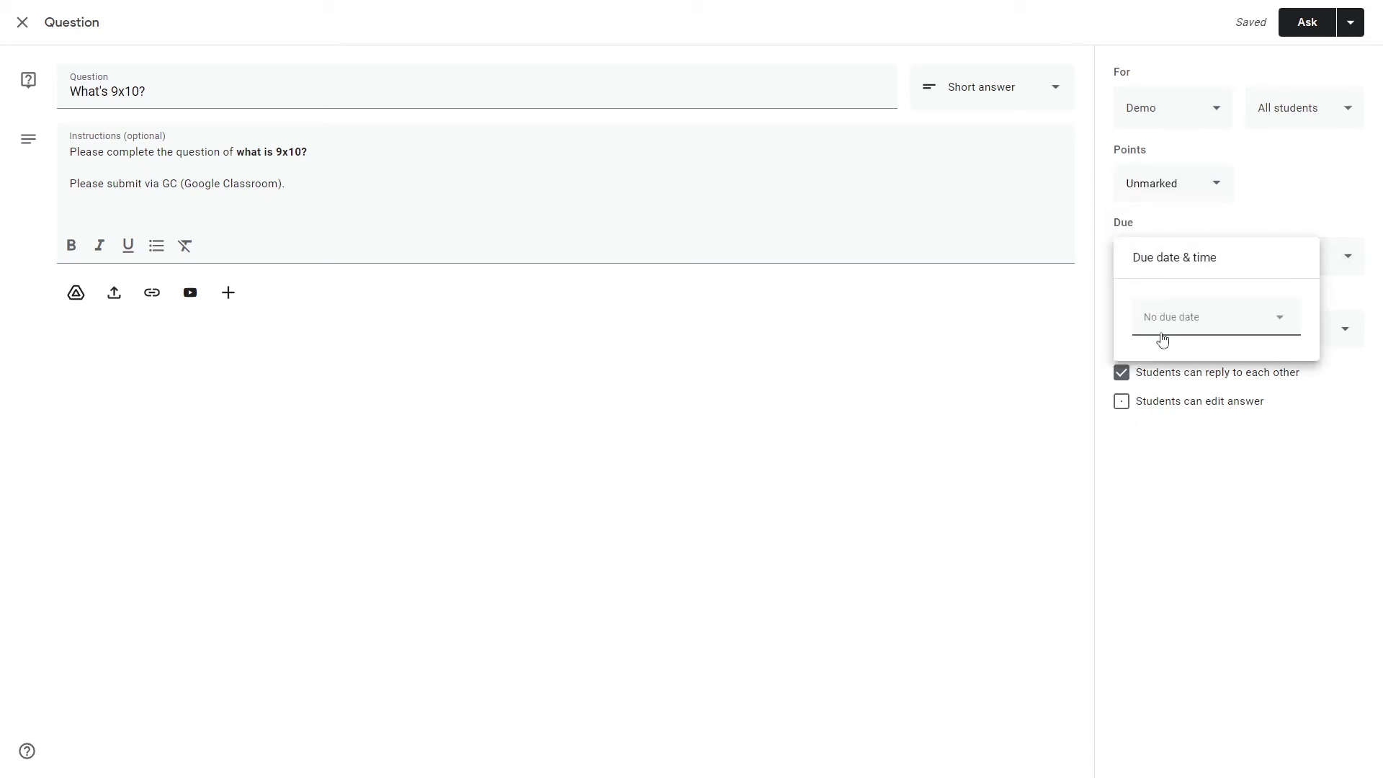
pyautogui.click(1154, 509)
# - File the question under a new 'Quick Questions' topic, leaving answer editing off
pyautogui.click(1185, 328)
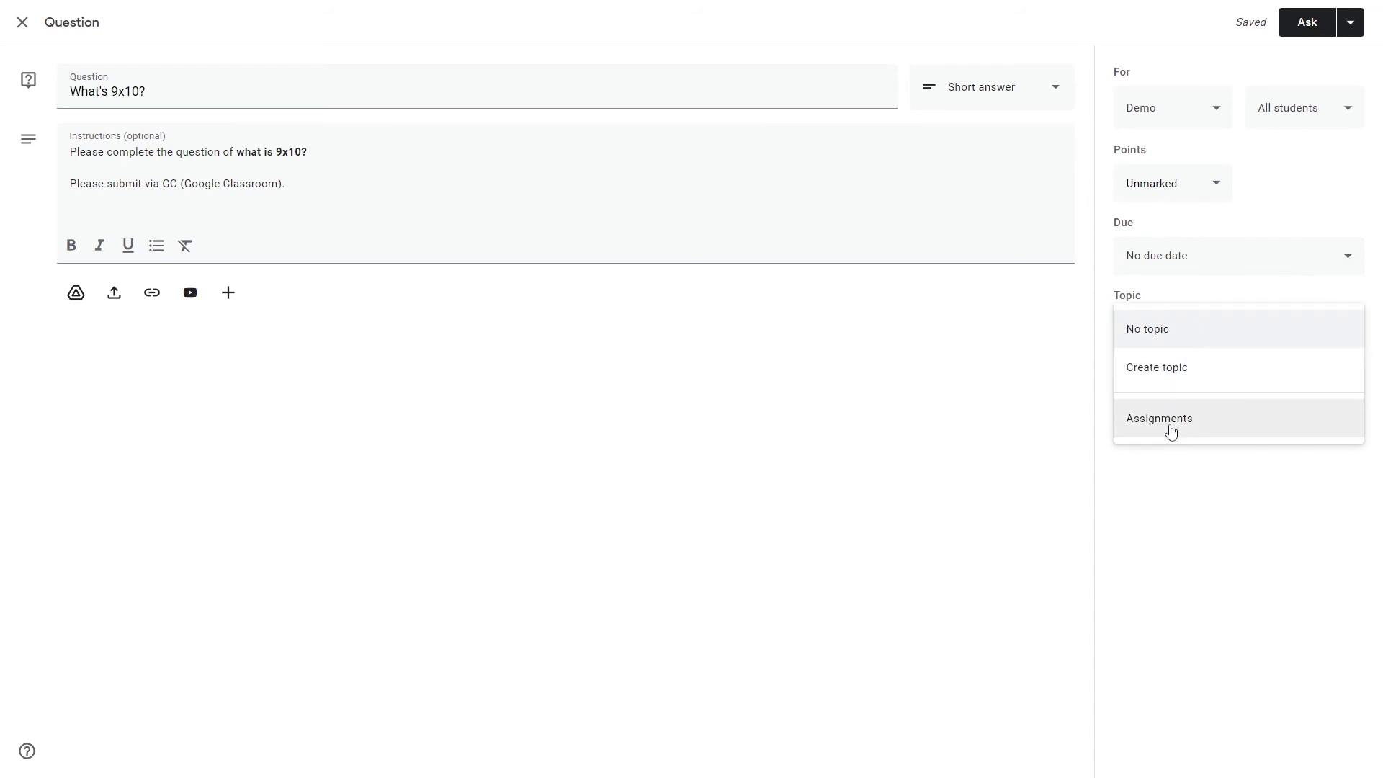
pyautogui.click(1166, 384)
pyautogui.write('Quick Questions')
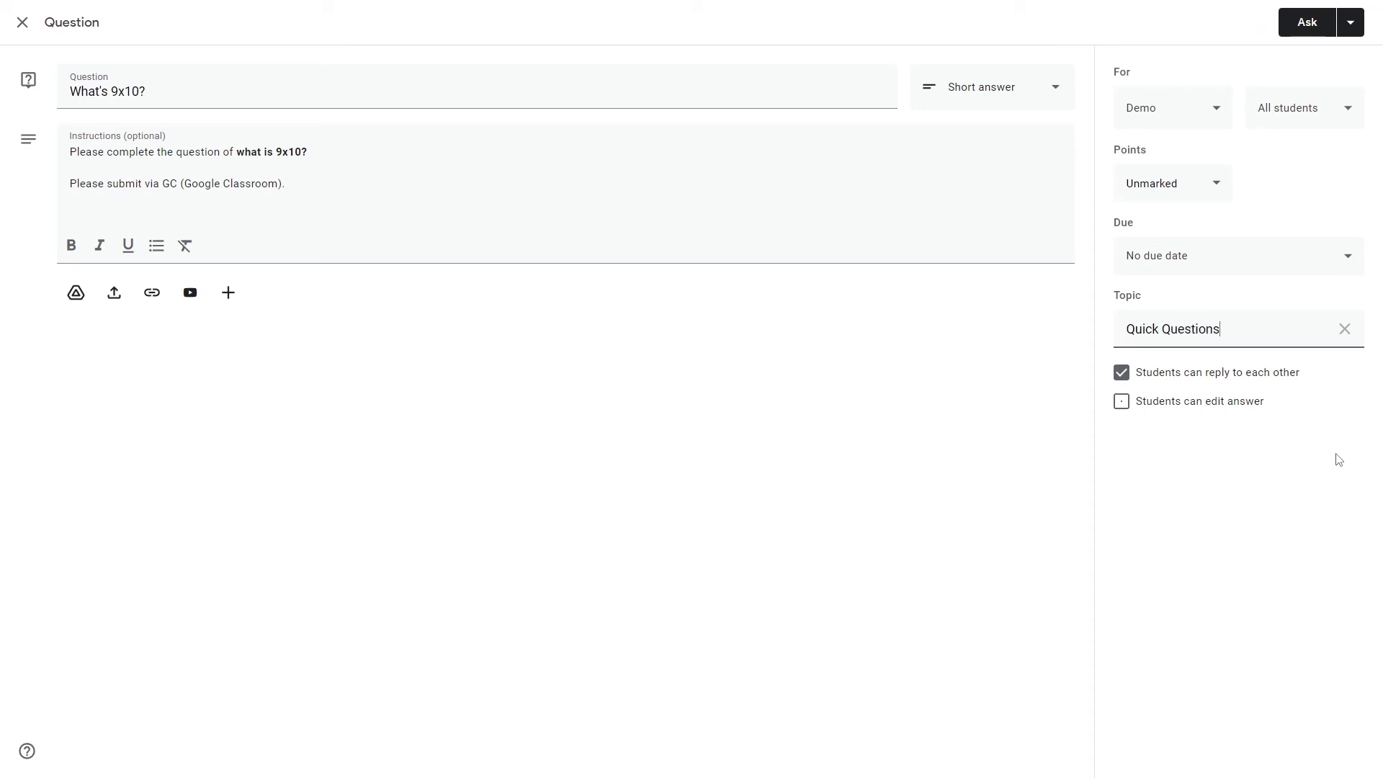
pyautogui.click(1326, 473)
pyautogui.click(1126, 406)
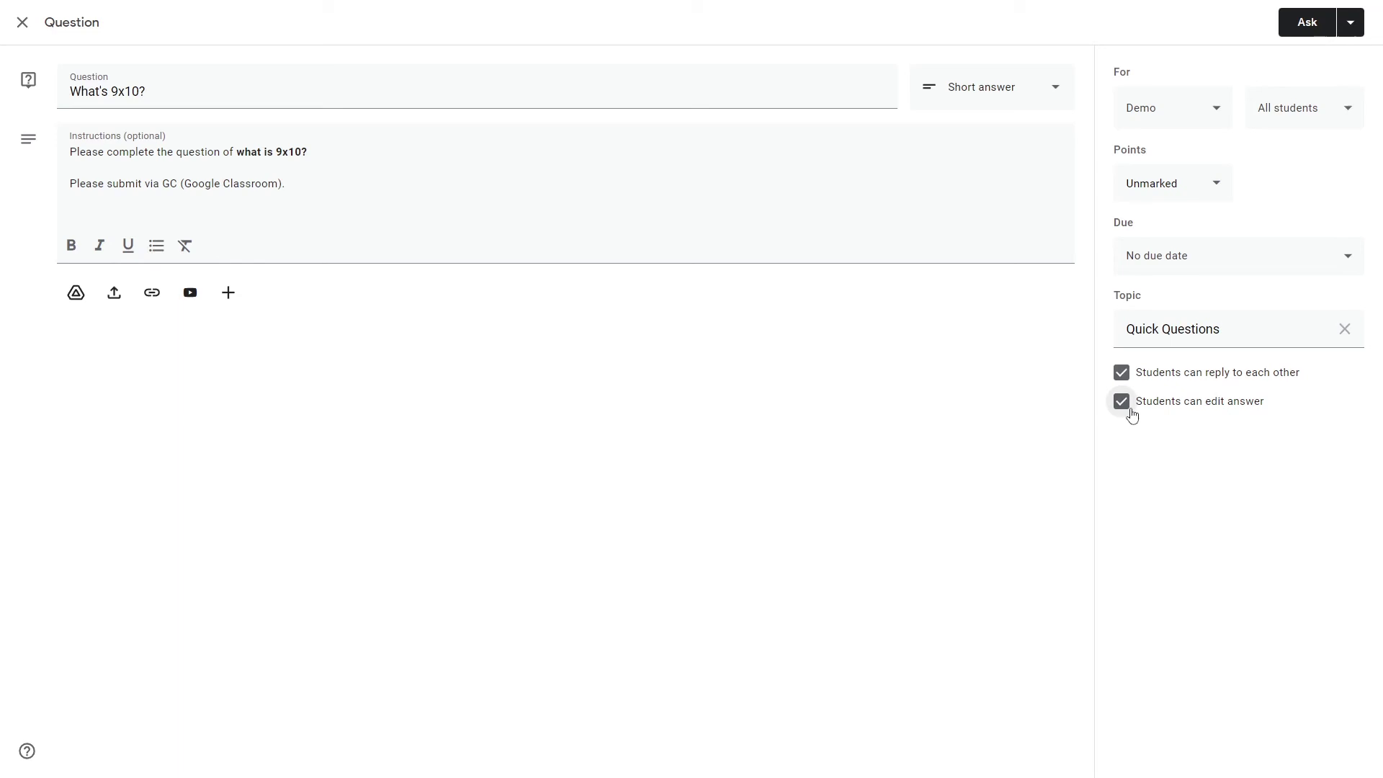
pyautogui.click(1131, 413)
# - Post the 'What's 9x10?' question and open its student answers page
pyautogui.click(1282, 26)
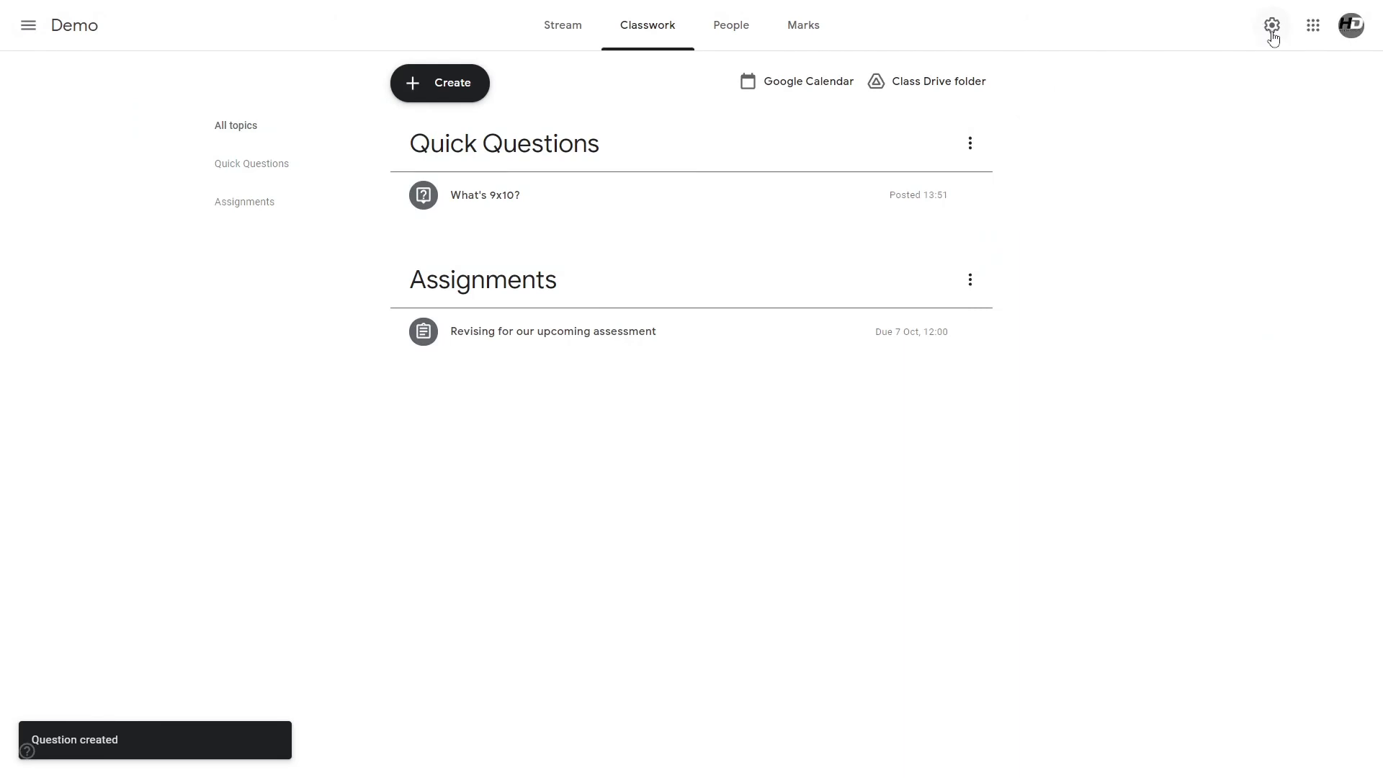
pyautogui.click(703, 189)
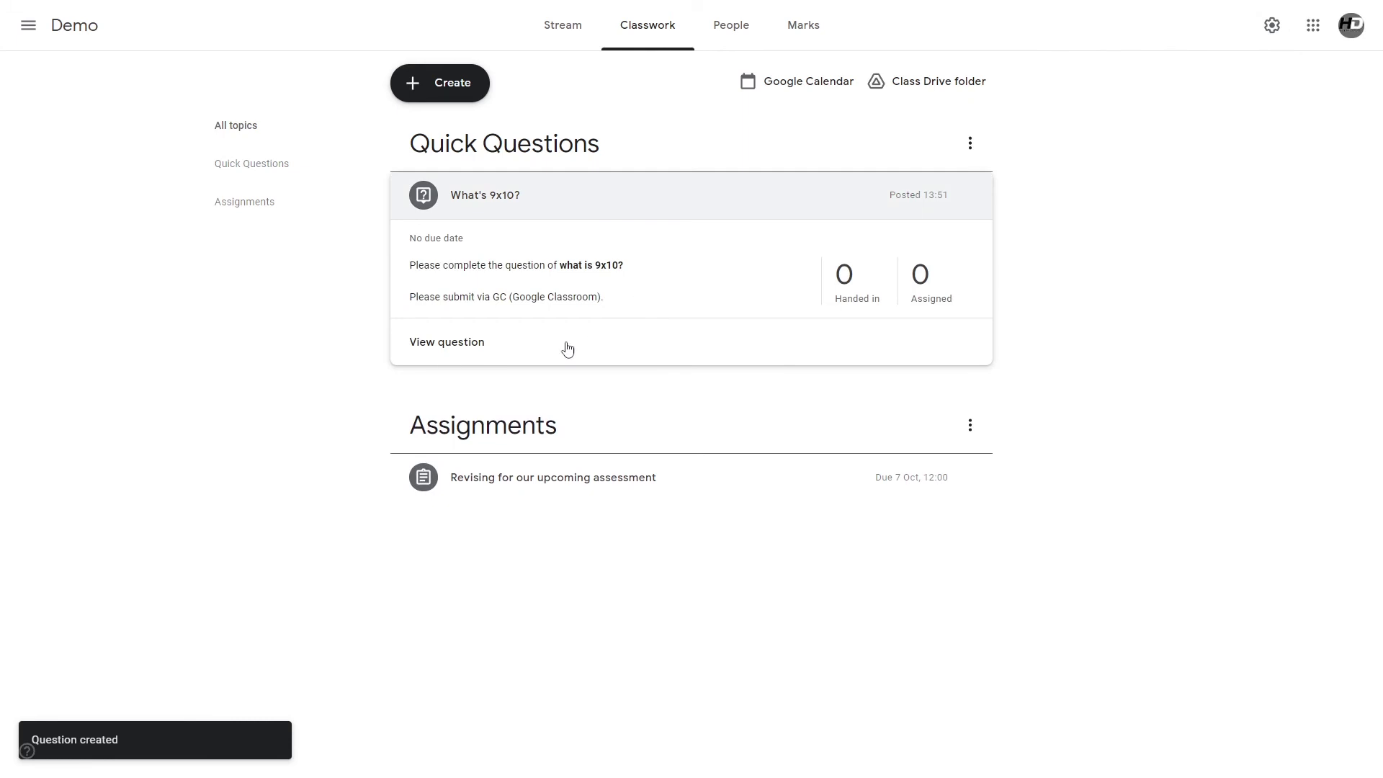
pyautogui.click(475, 342)
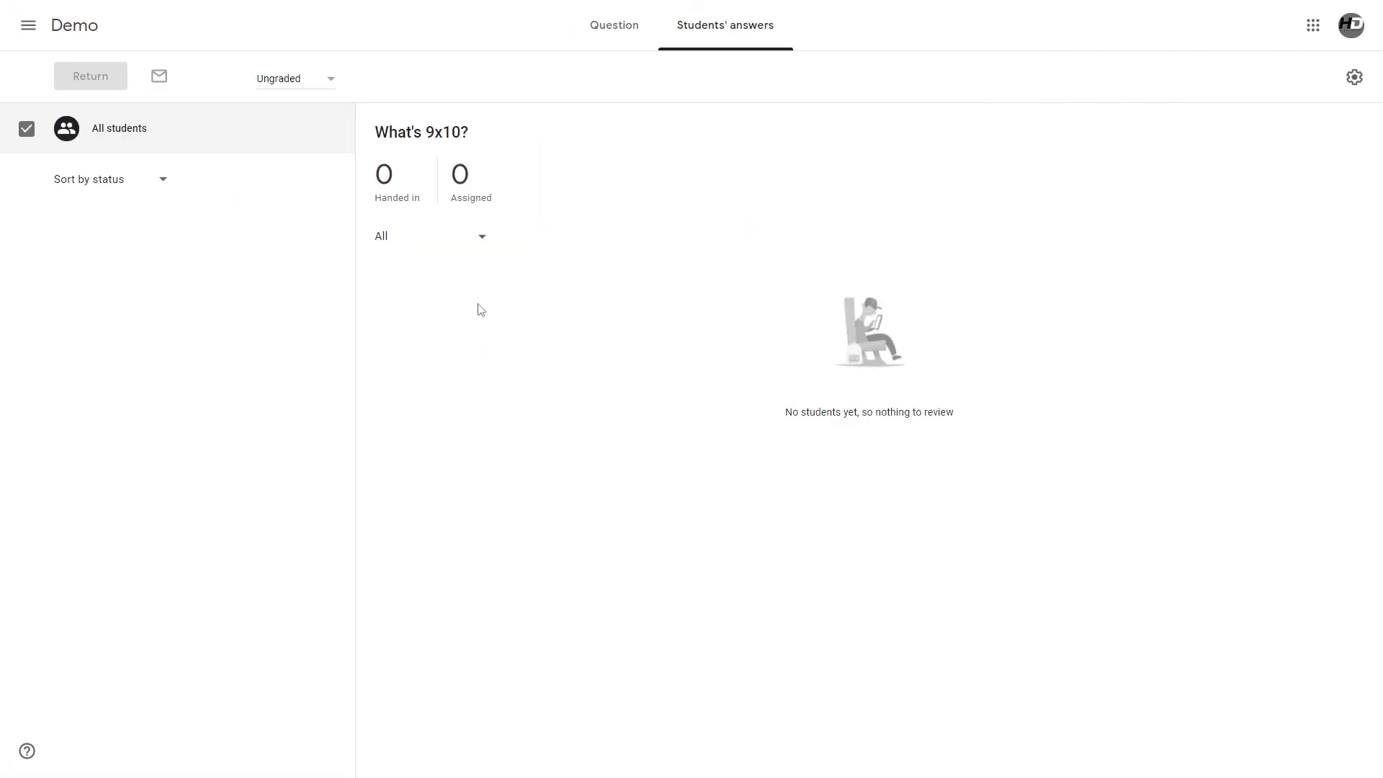
# - Return to the Demo Classwork page and start a new Material post
pyautogui.click(75, 28)
pyautogui.click(638, 25)
pyautogui.click(438, 78)
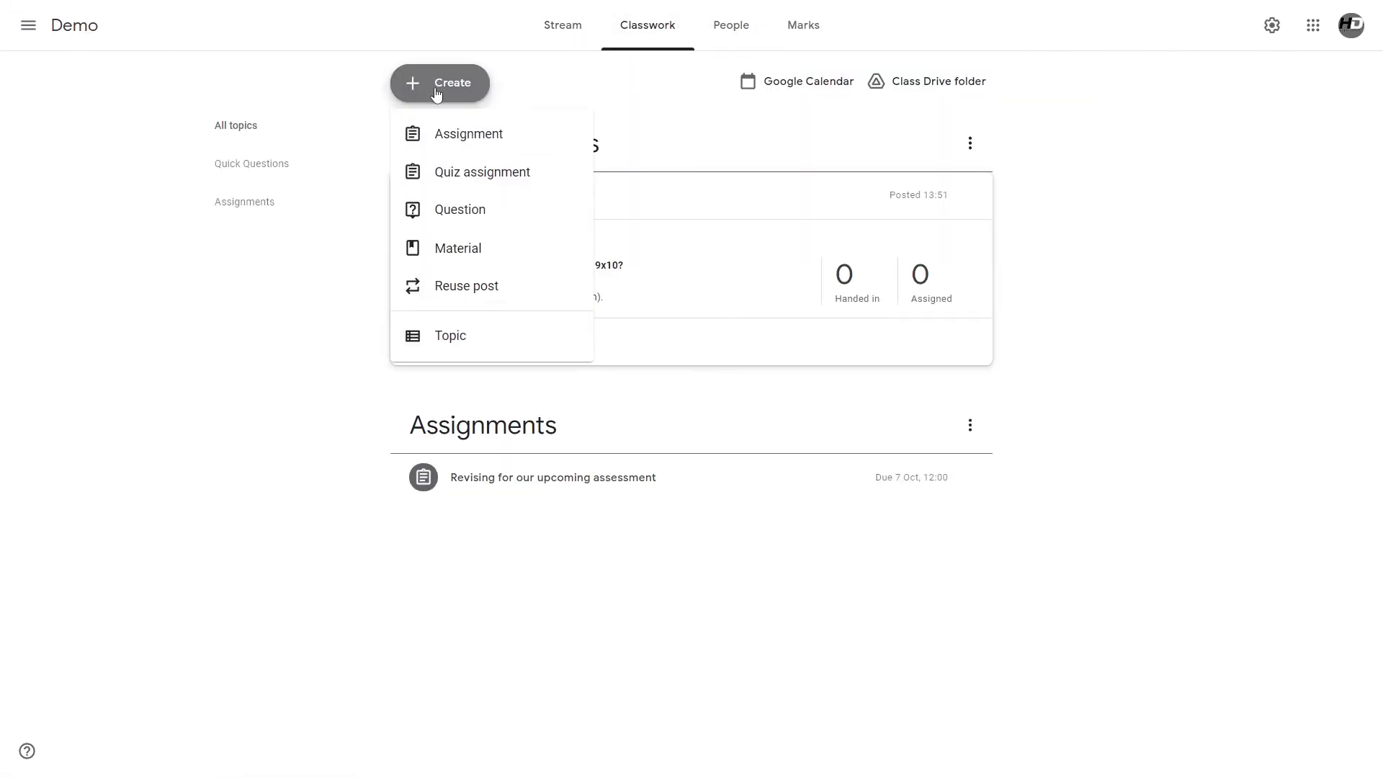
pyautogui.click(421, 239)
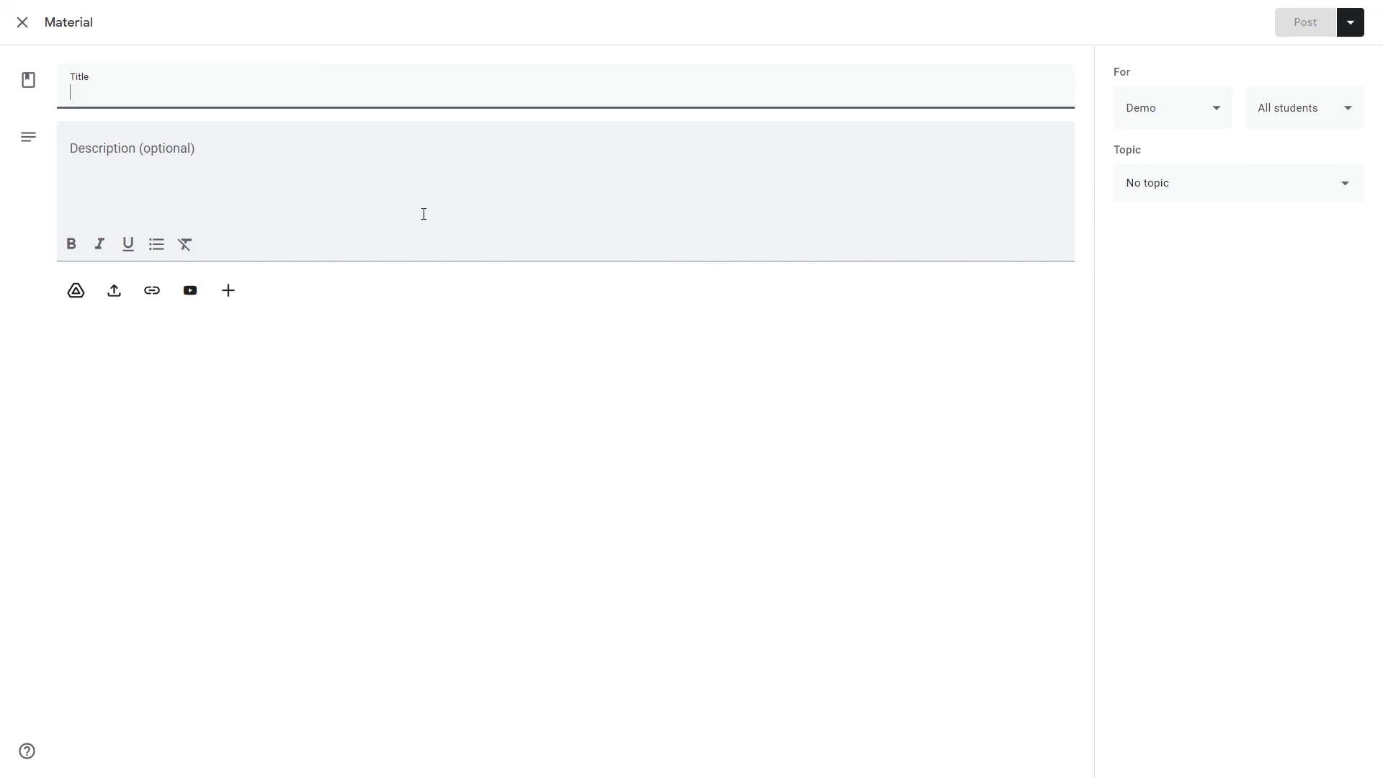
# - Title the material 'Resources for your learning (upcoming assessment)' and write a 'Hi all,' description pointing to revision resources, signed 'Thanks.'
pyautogui.write('Resour')
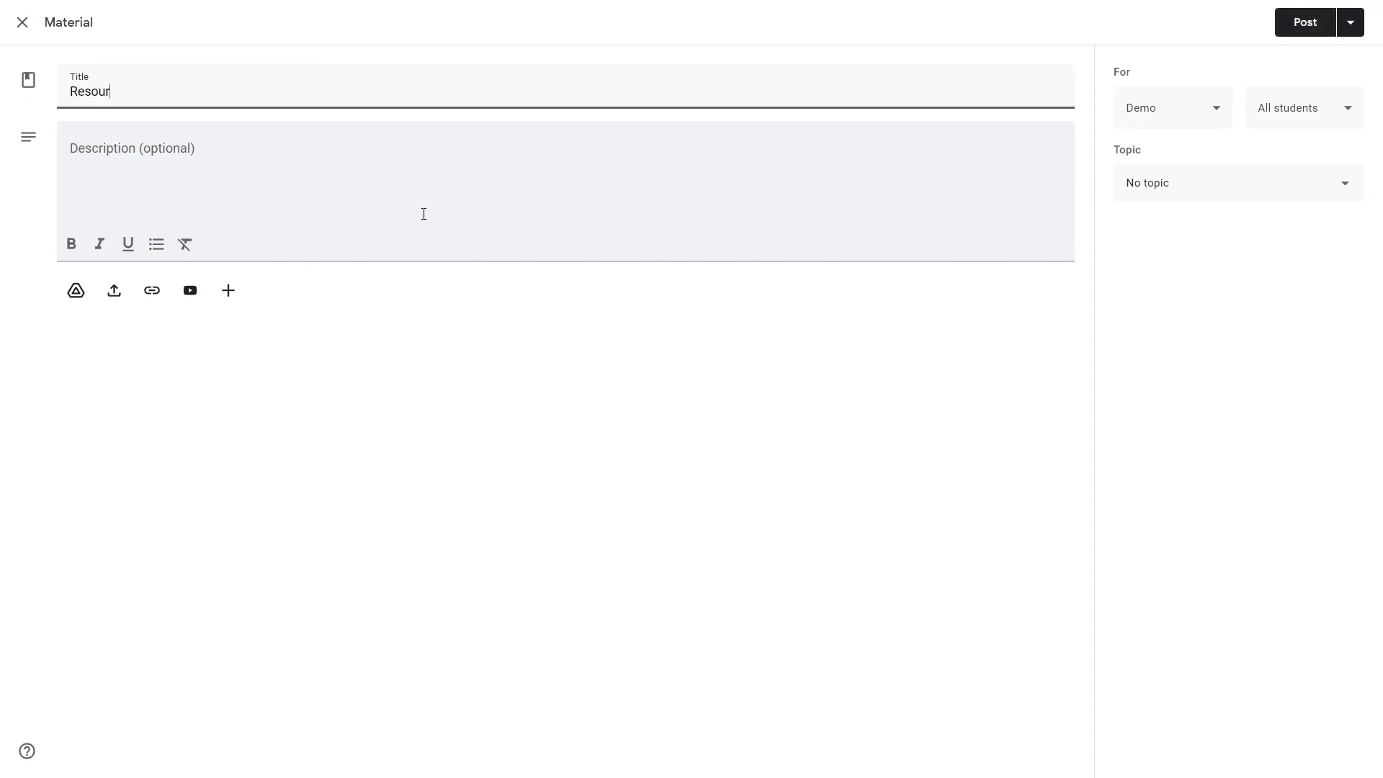
pyautogui.write('ces for your learning (upcoming a')
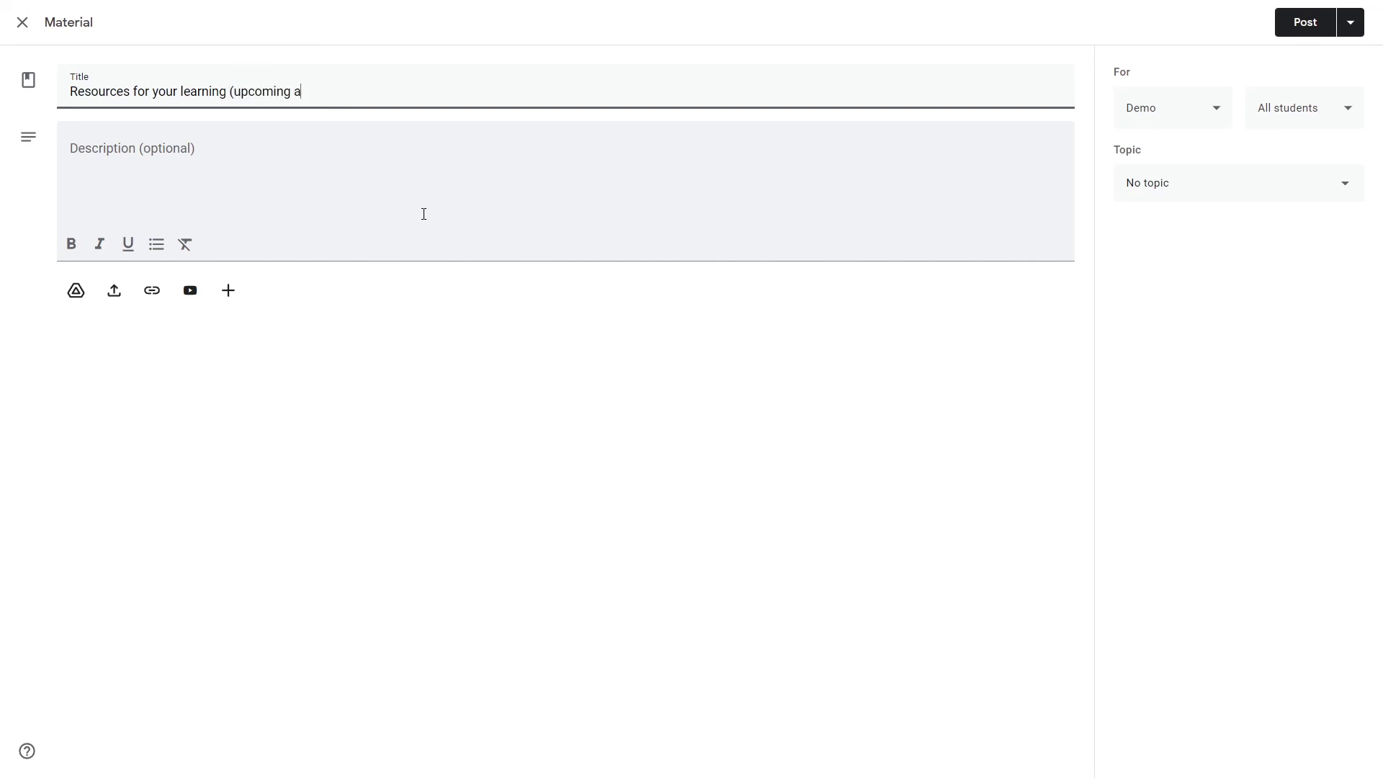
pyautogui.write('ssessment)')
pyautogui.press('Tab')
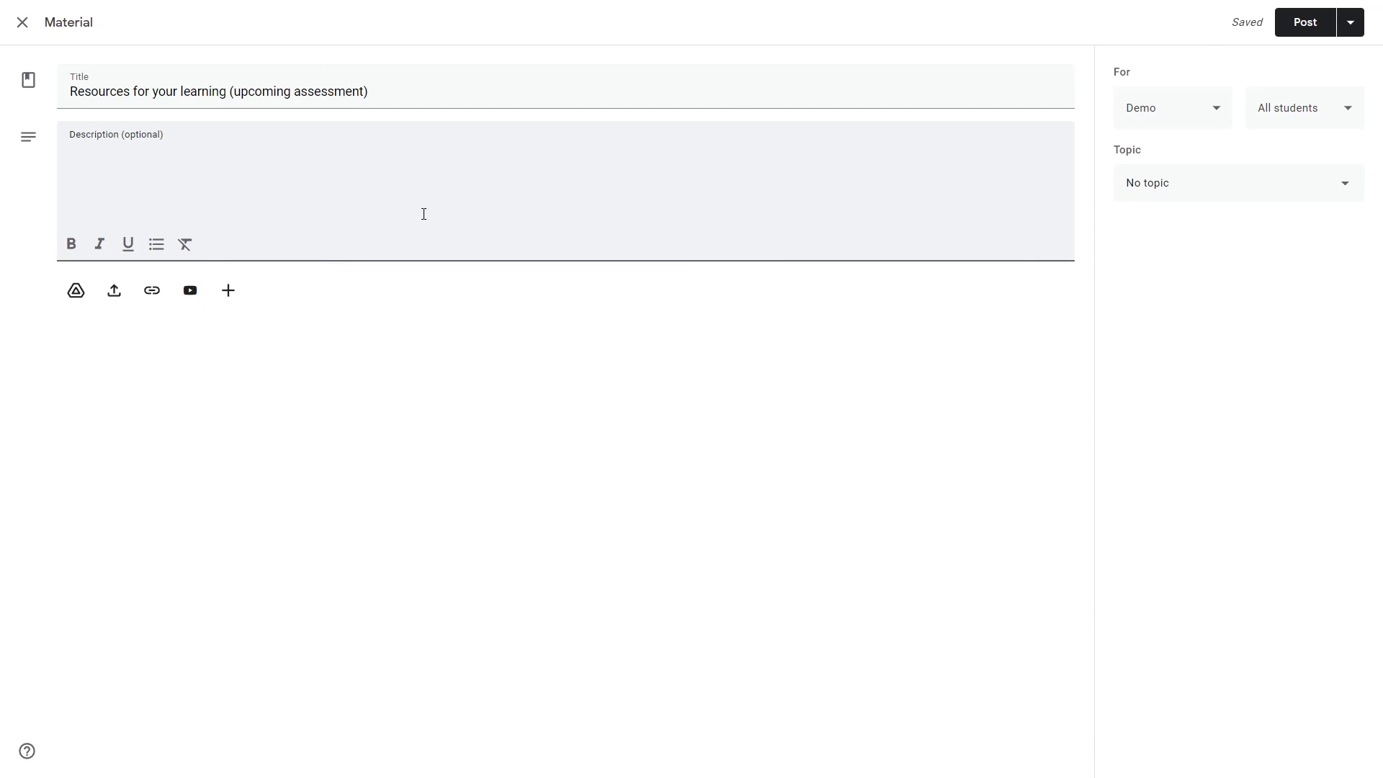
pyautogui.write('Hi all,')
pyautogui.press('Return')
pyautogui.press('Return')
pyautogui.write("Here's some useful resources ")
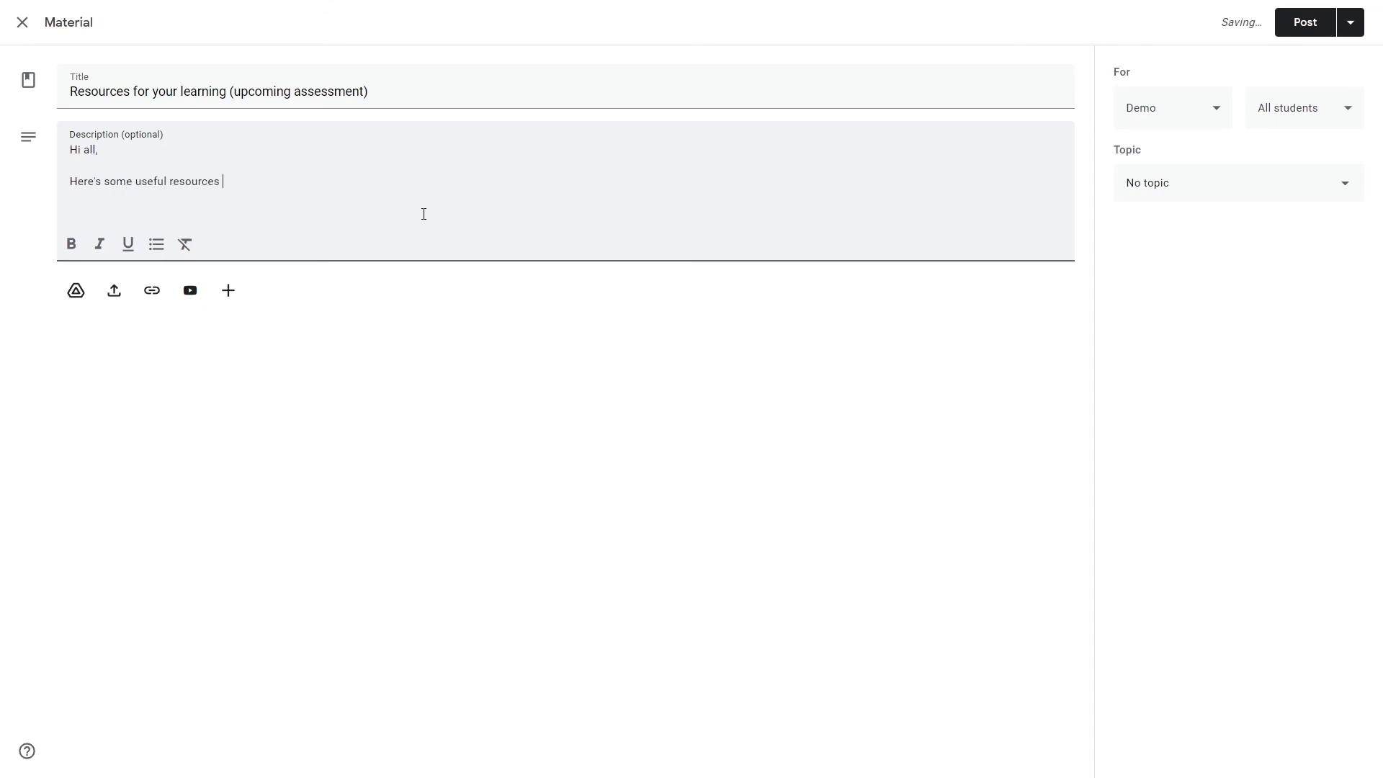
pyautogui.write('for your upcoming assessment,.')
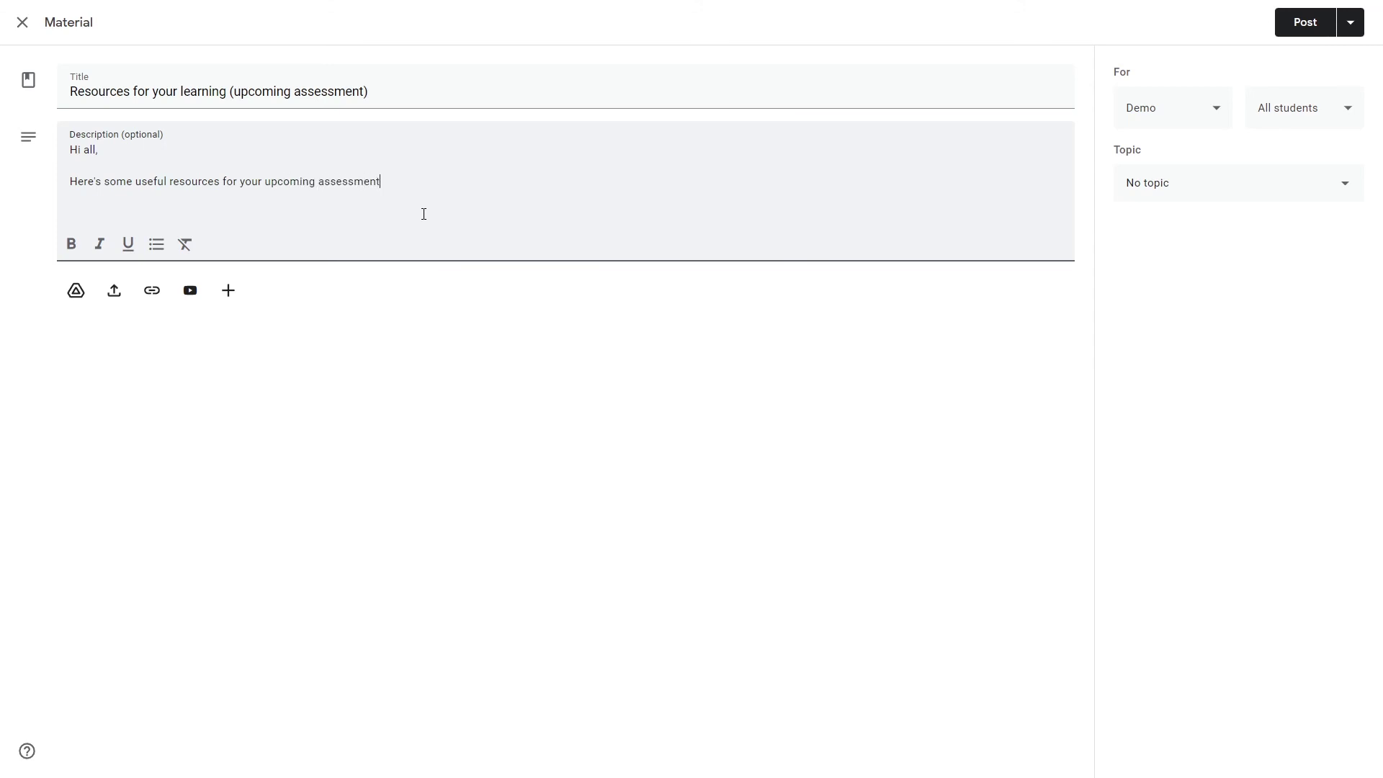
pyautogui.write('.')
pyautogui.write('They will')
pyautogui.write(' help you wi')
pyautogui.write('th your revision.')
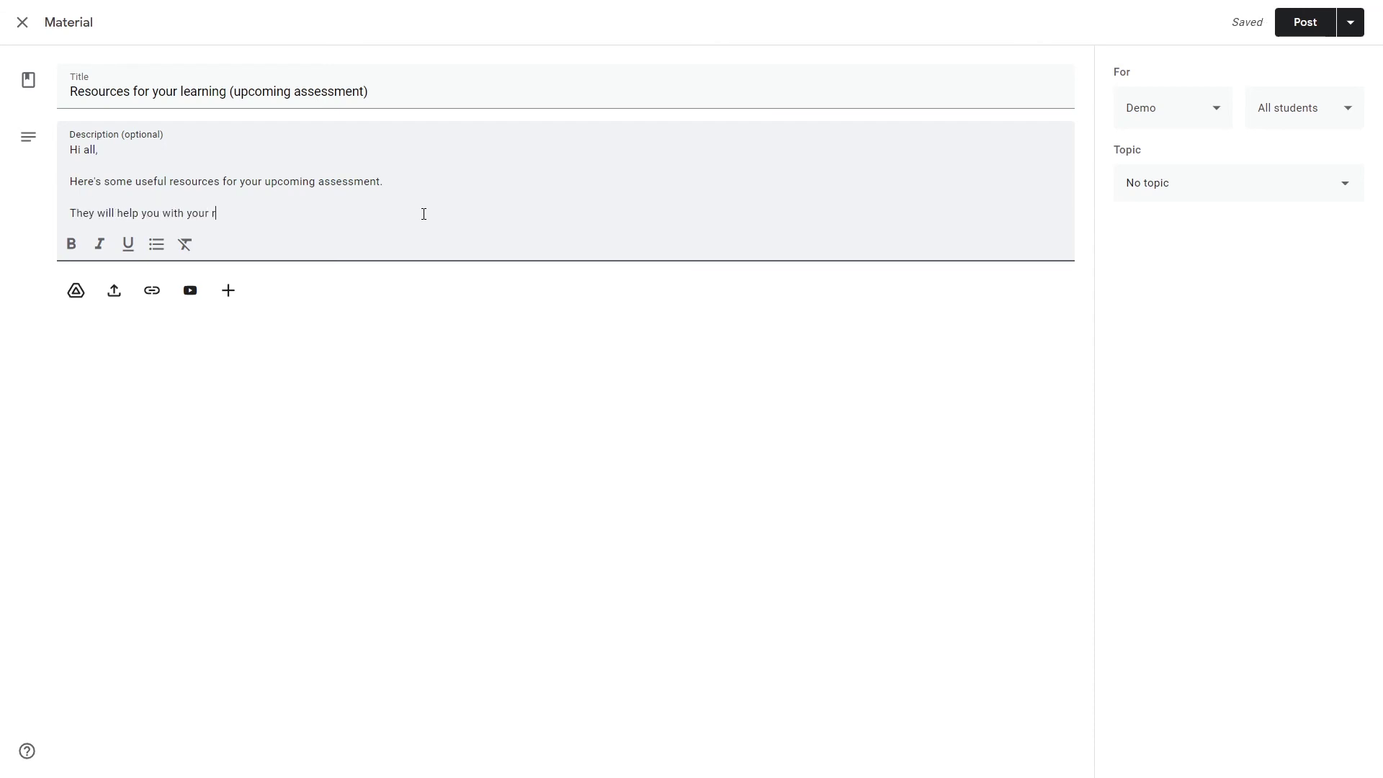
pyautogui.press('Return')
pyautogui.press('Return')
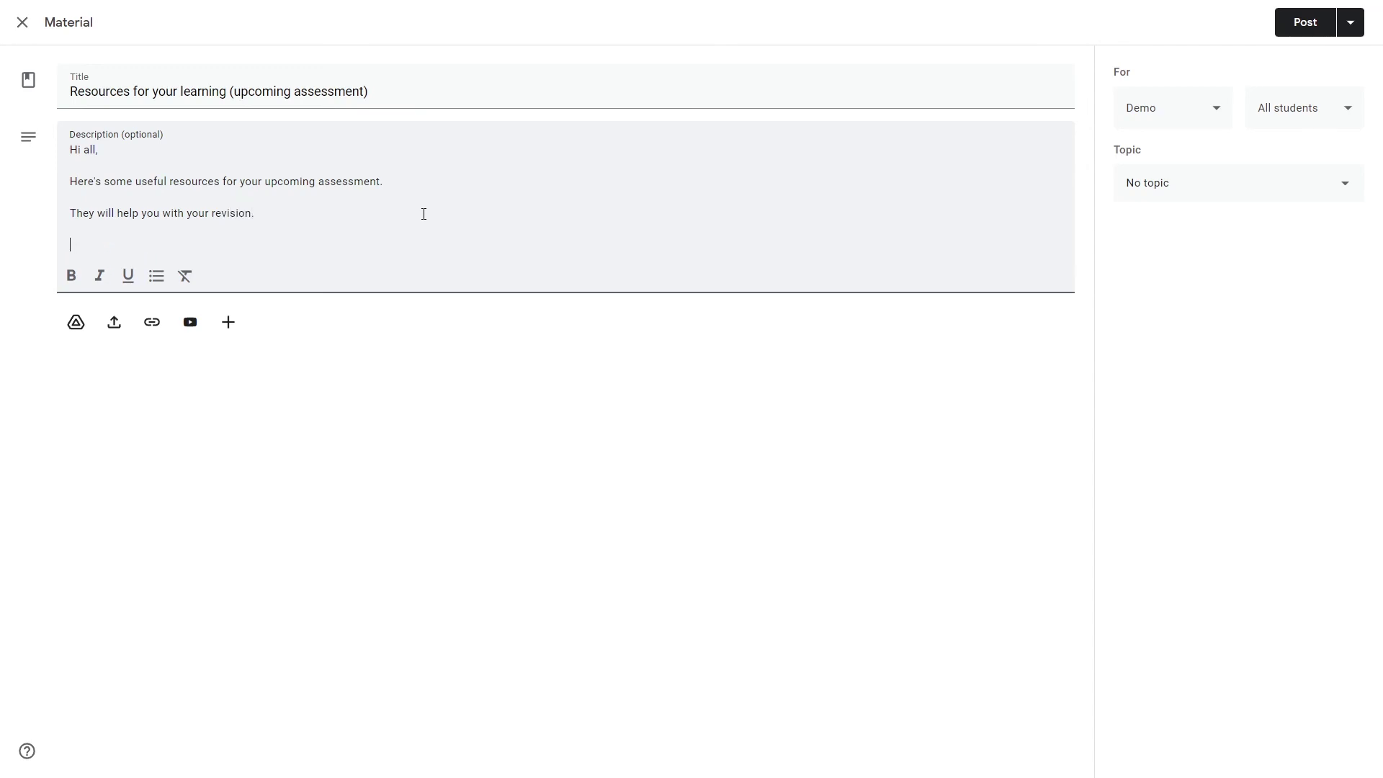
pyautogui.write('Thanks.')
pyautogui.click(1201, 400)
pyautogui.click(151, 323)
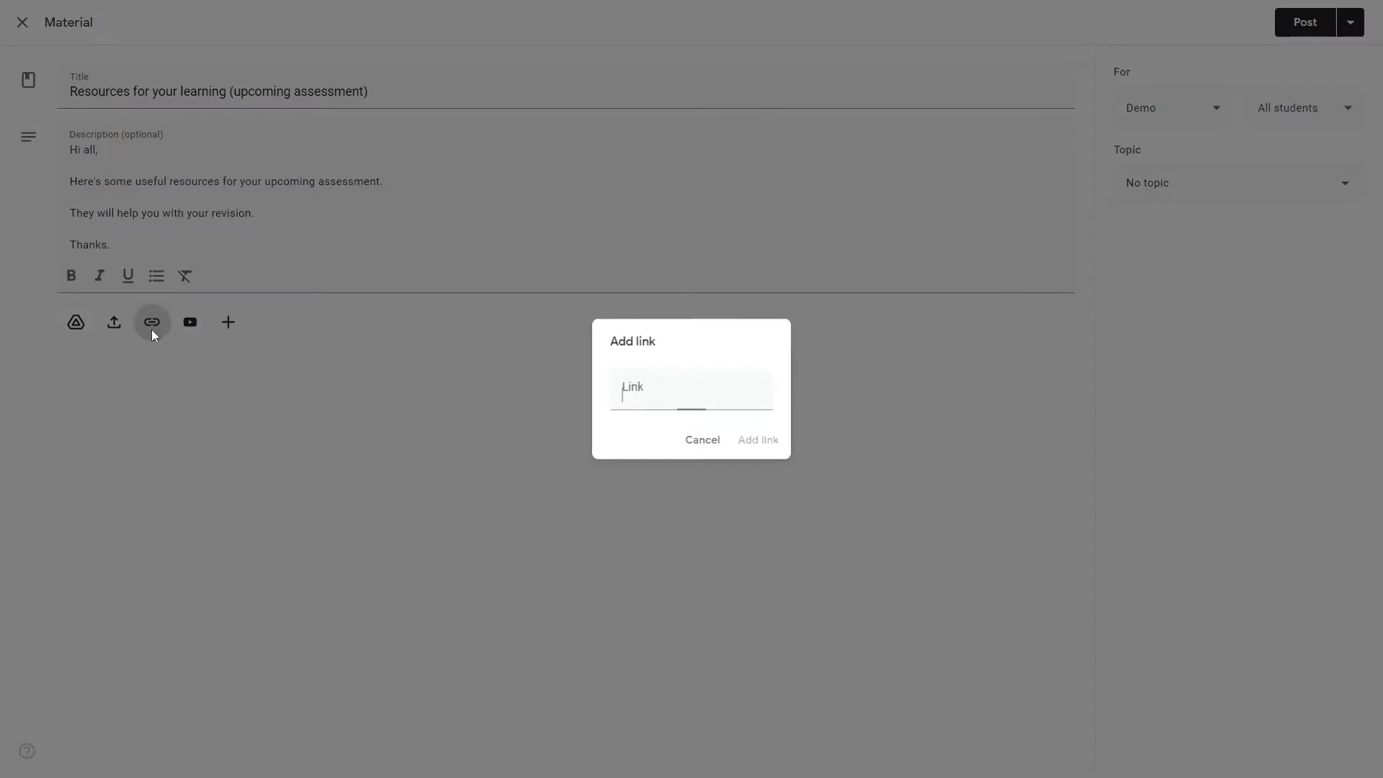
pyautogui.write('https')
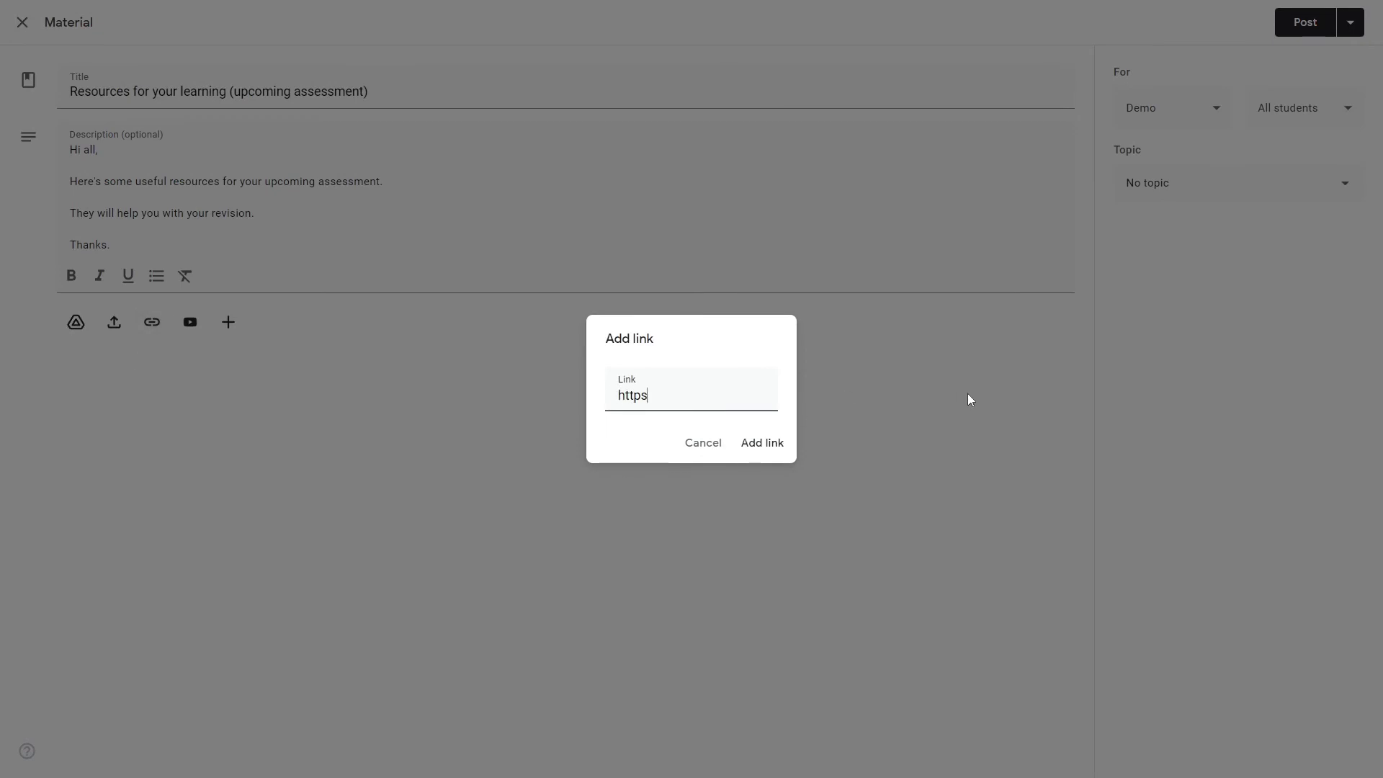
pyautogui.write('://hdtechlogic.com')
pyautogui.press('Return')
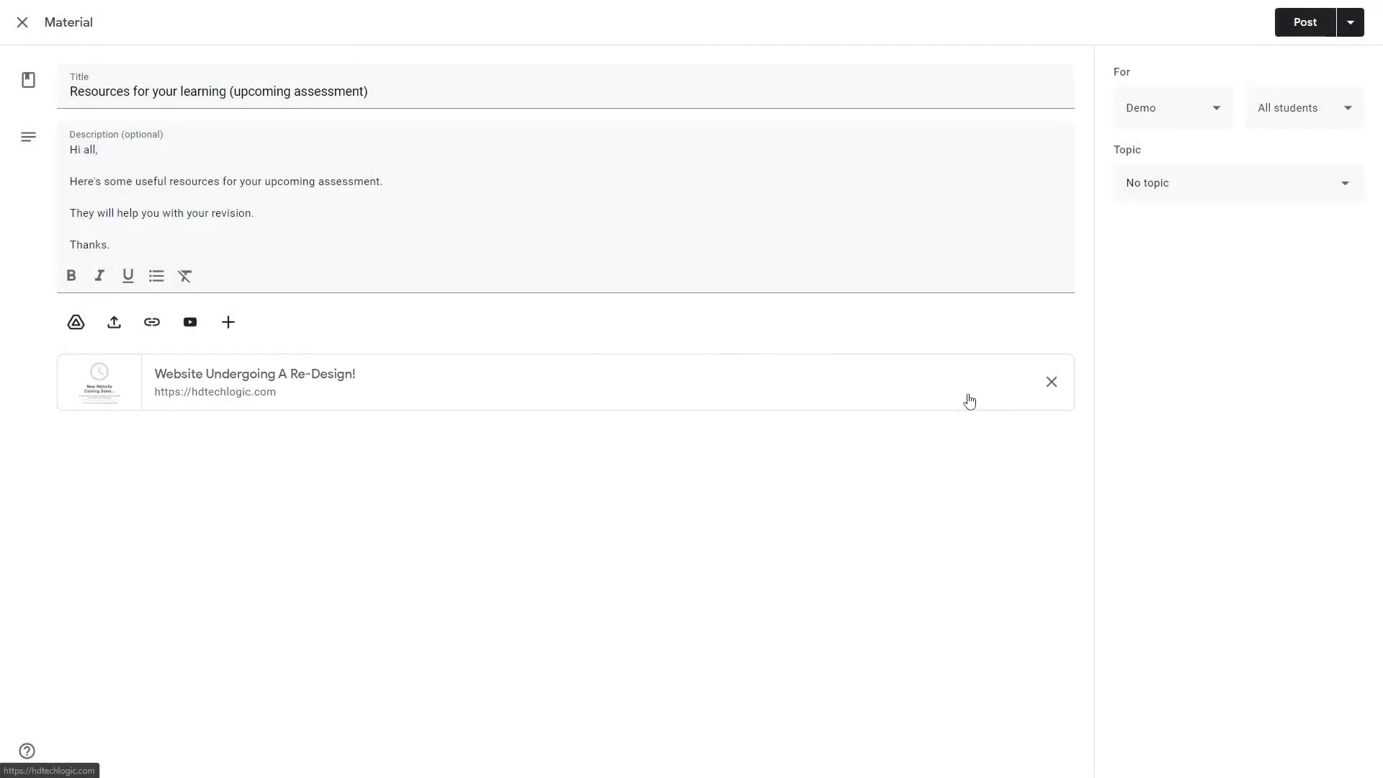
# - File the material under a new 'Material' topic and post it
pyautogui.click(1245, 180)
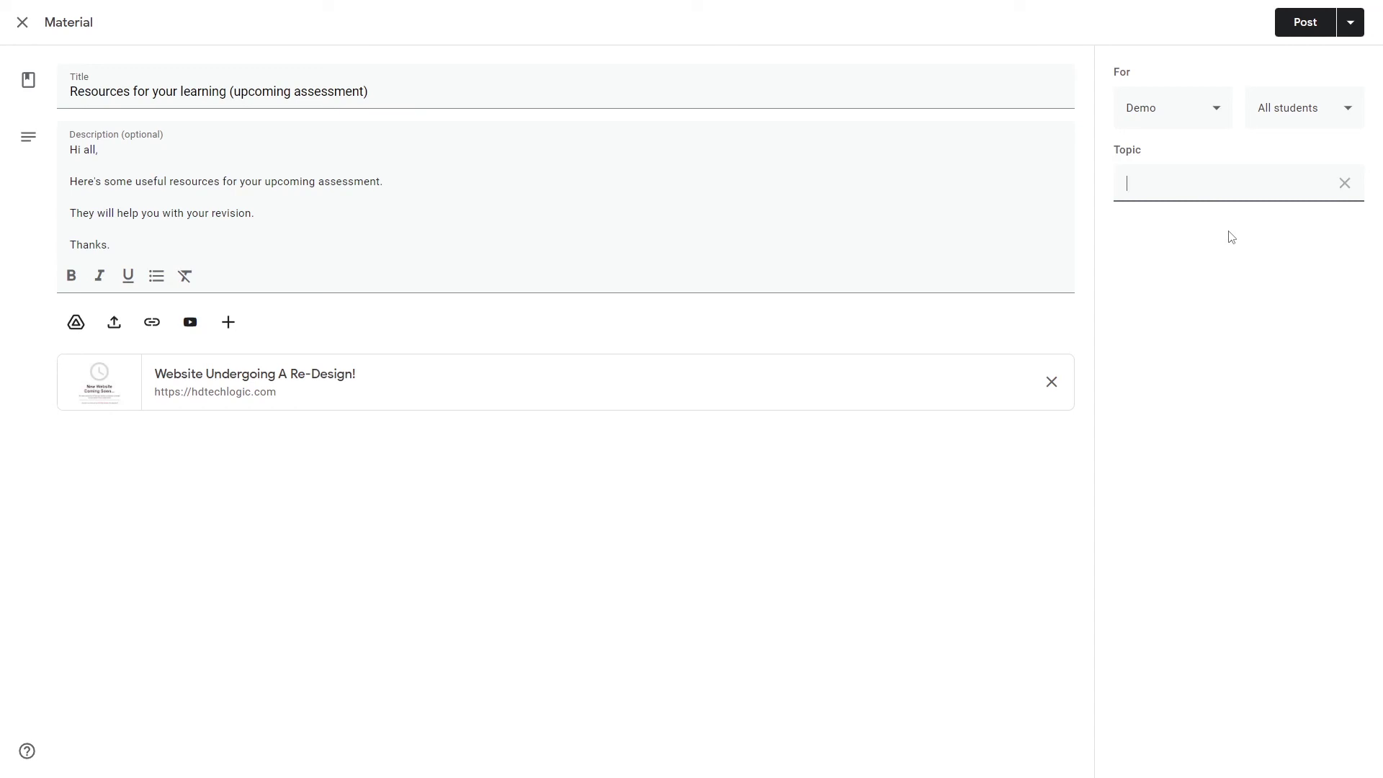
pyautogui.write('Material')
pyautogui.click(1292, 22)
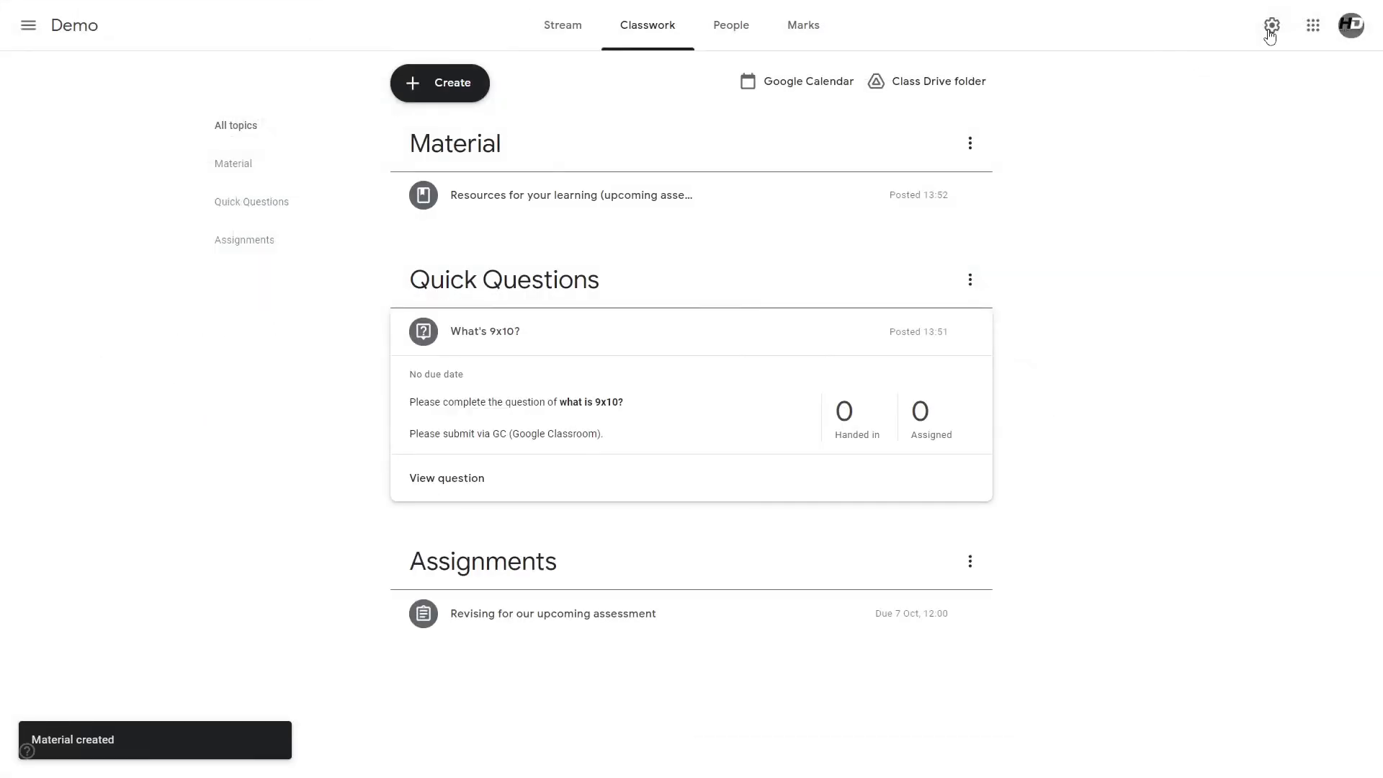
# - Check the new material post, then reuse the Demo class's 'What's 9x10?' question and post the copy
pyautogui.click(632, 209)
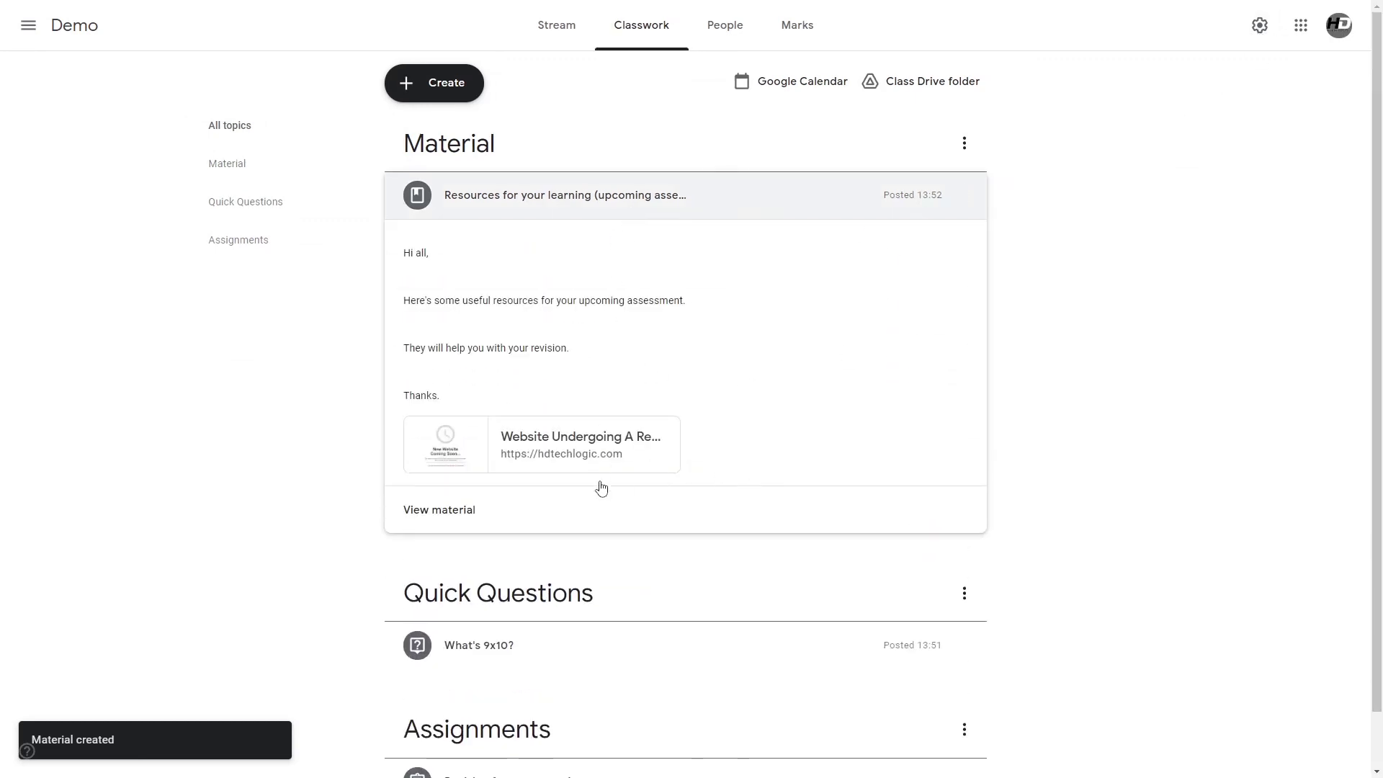
pyautogui.click(604, 193)
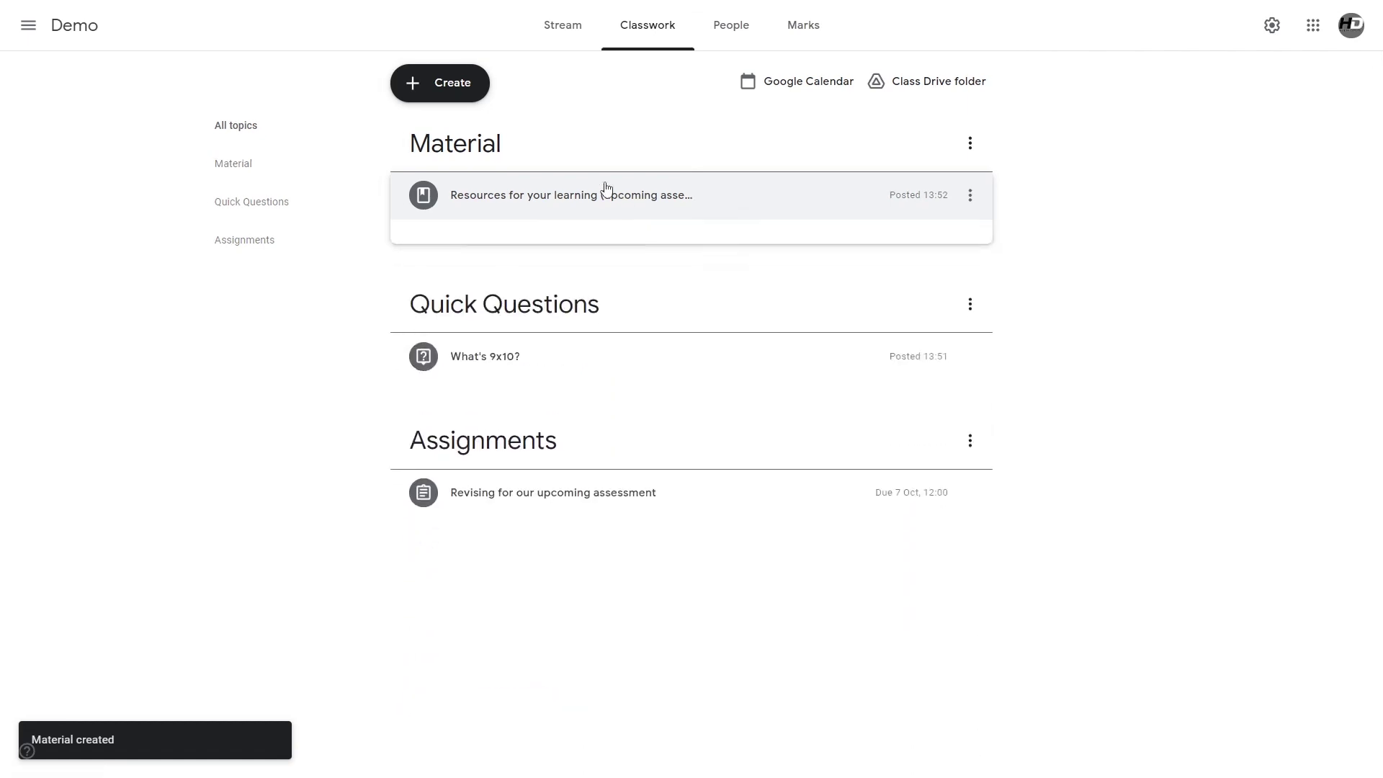
pyautogui.click(443, 92)
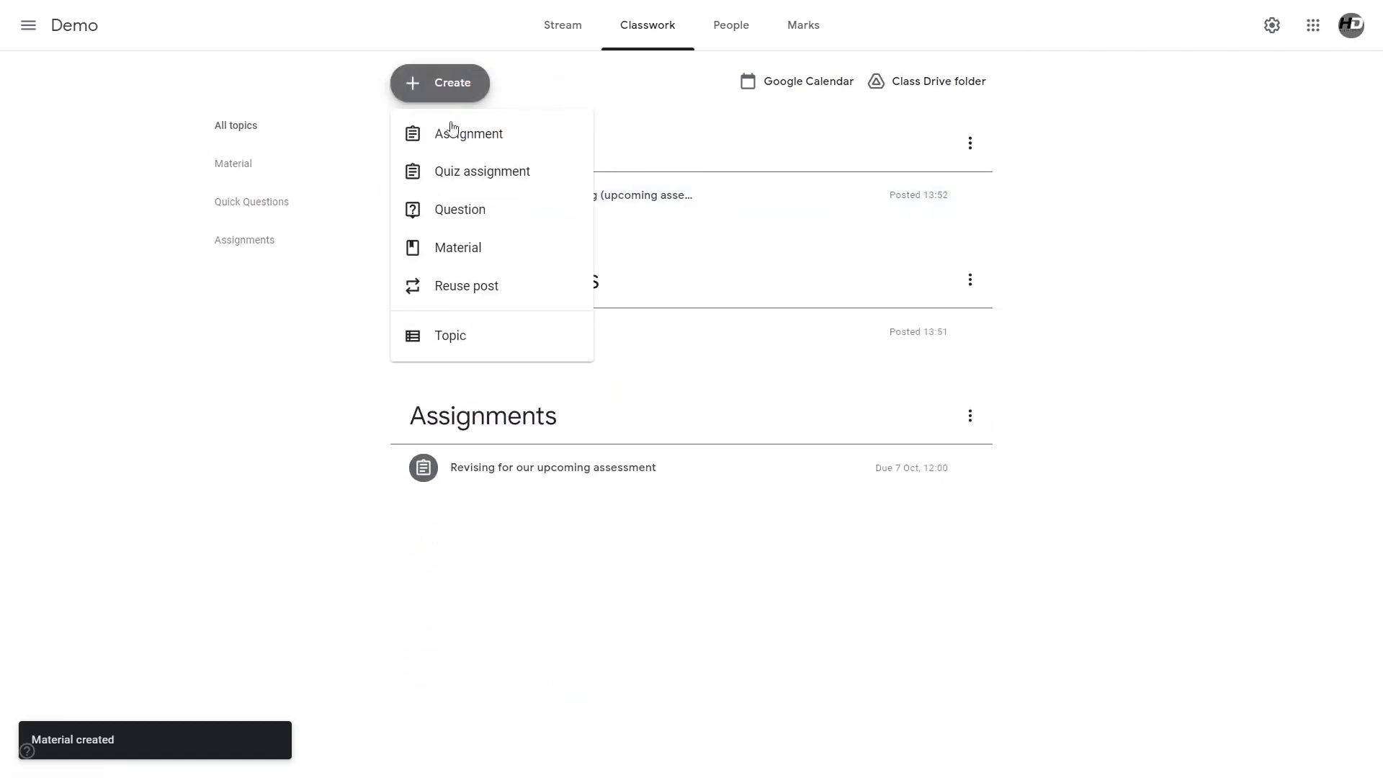
pyautogui.click(475, 303)
pyautogui.click(510, 276)
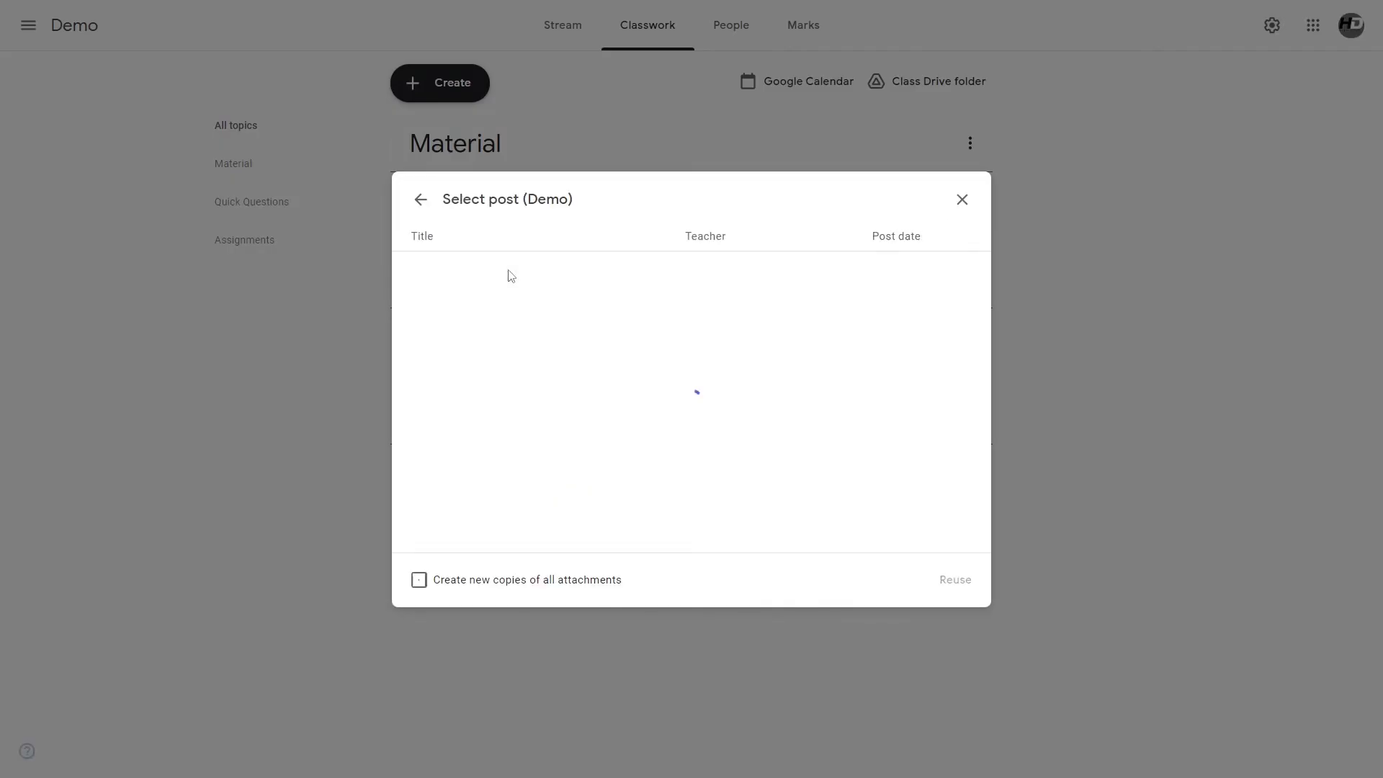
pyautogui.click(511, 323)
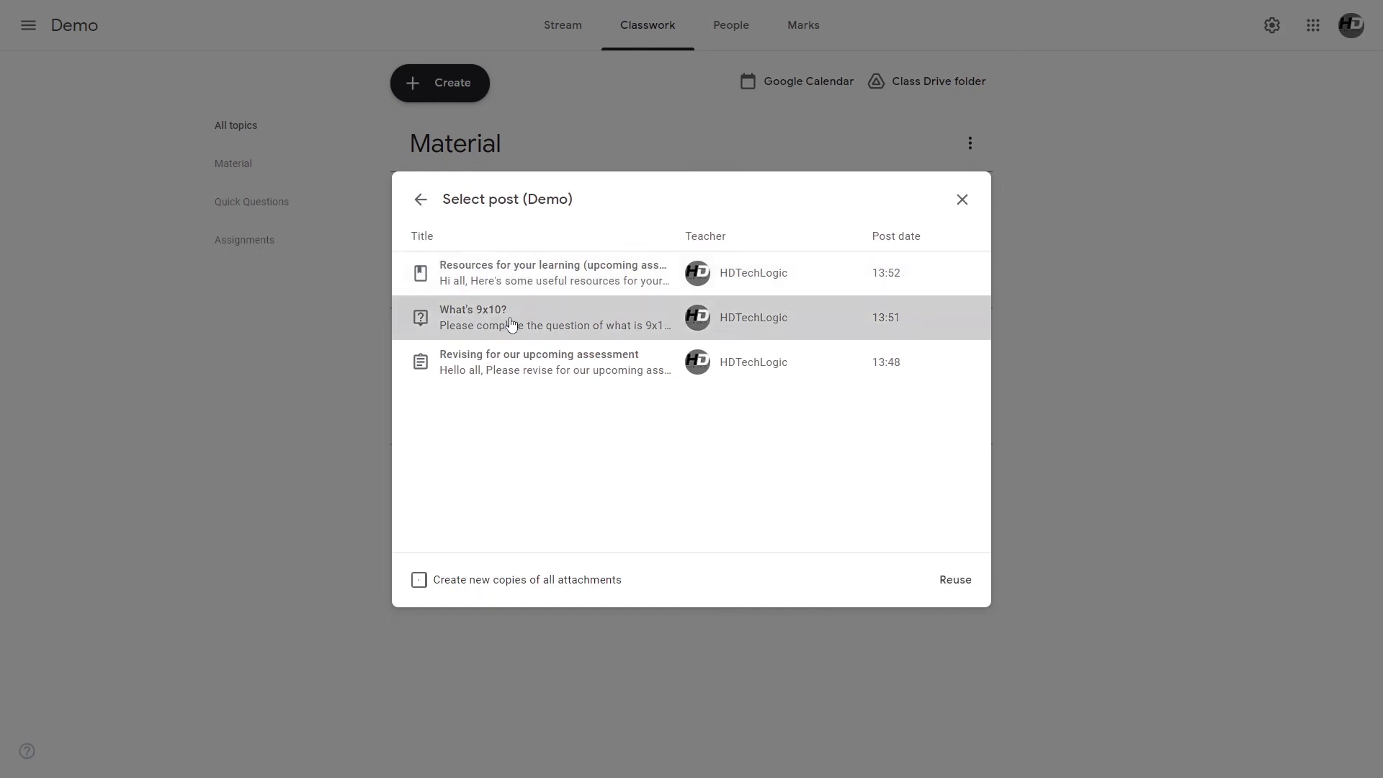
pyautogui.click(975, 579)
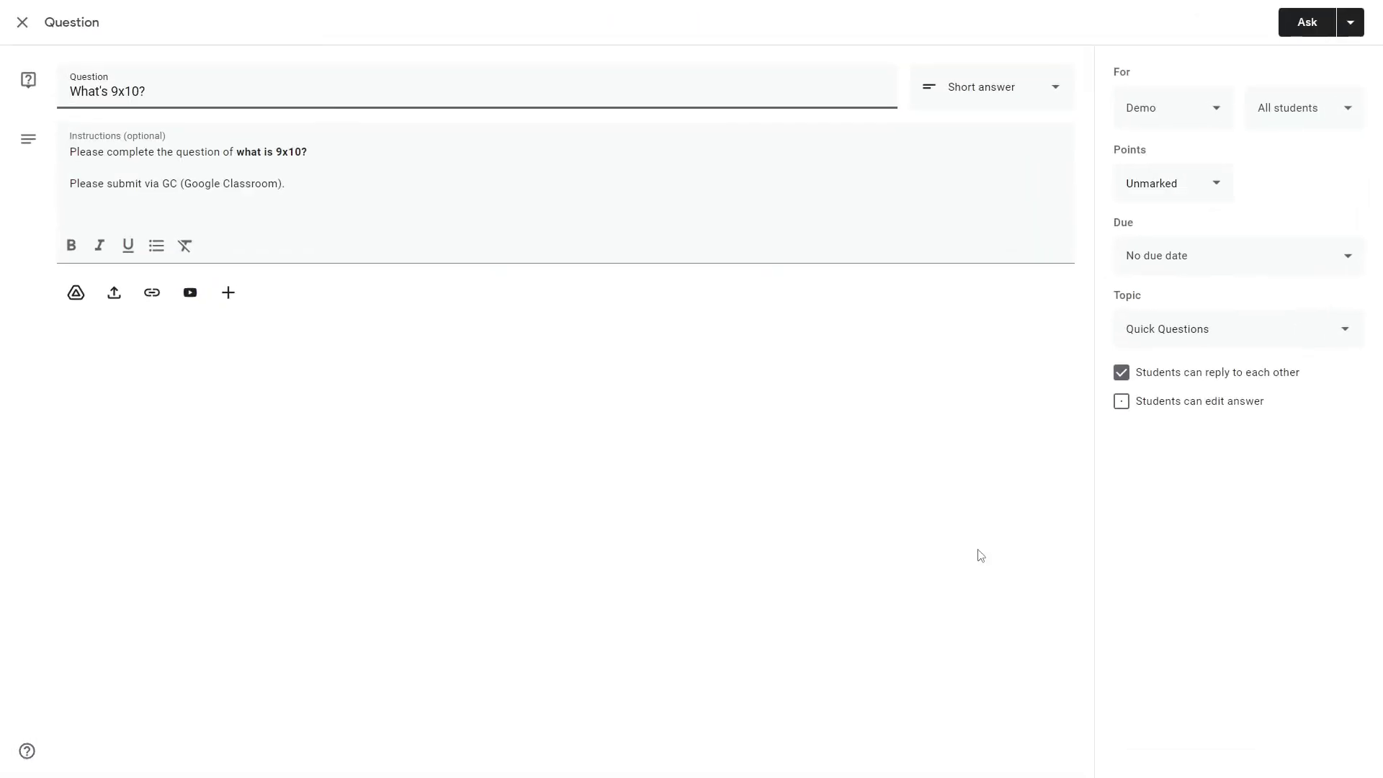
pyautogui.click(1300, 21)
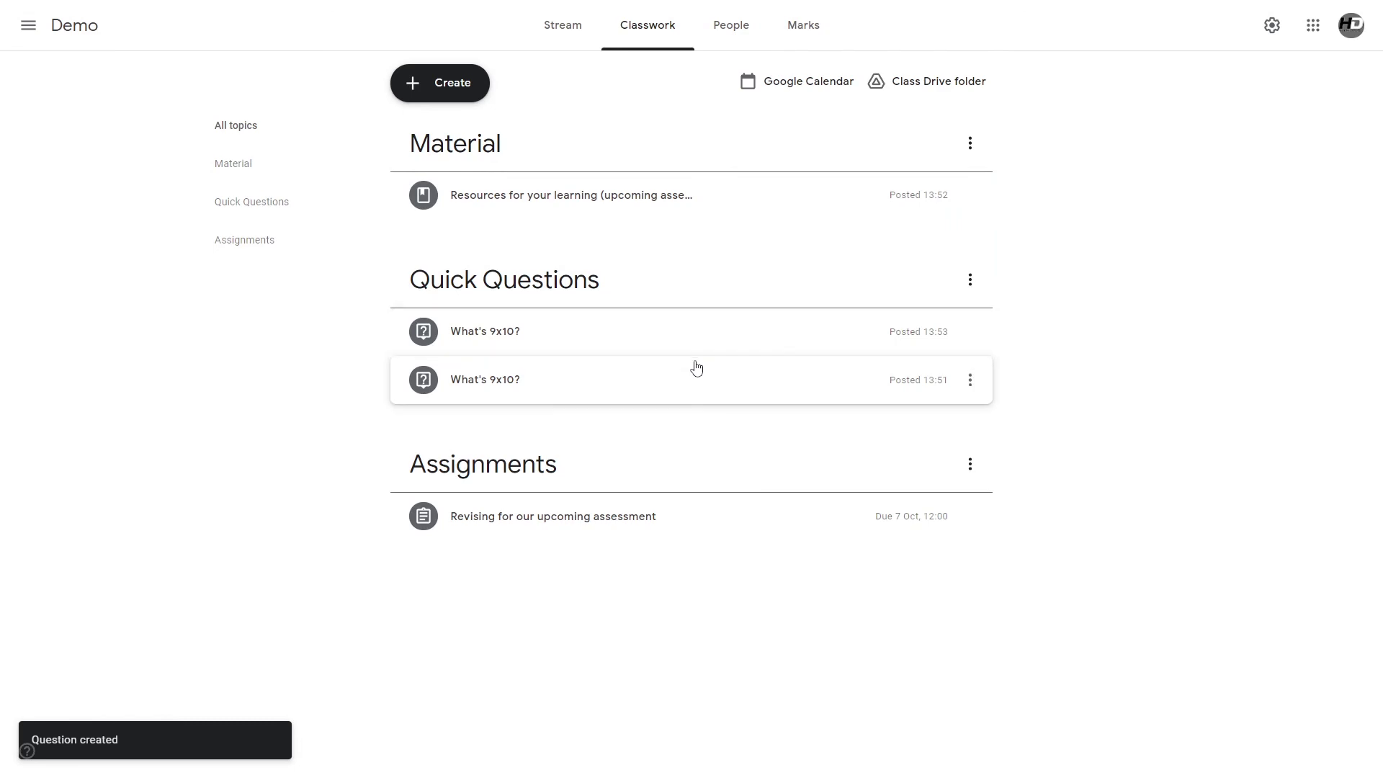
pyautogui.click(448, 83)
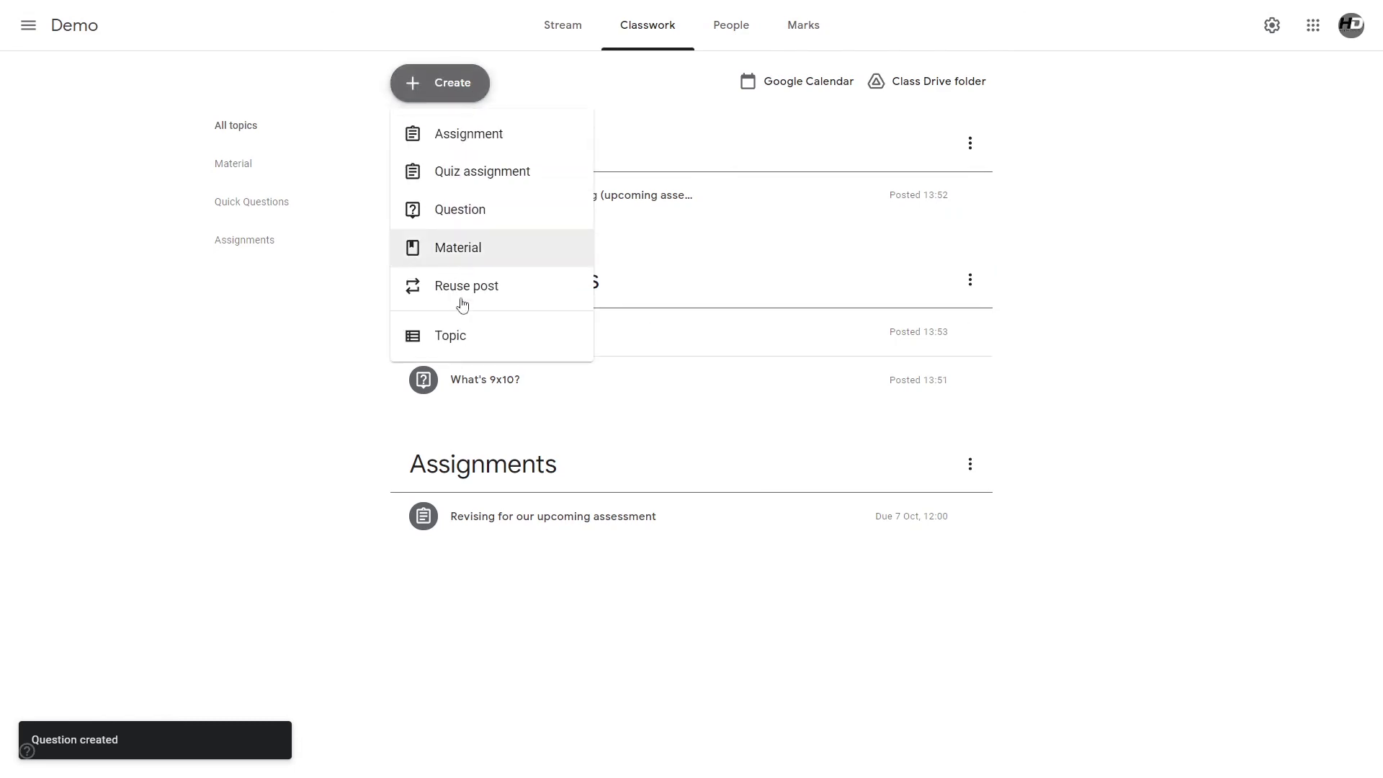
# - Create a new topic named 'Forms' on the Classwork page
pyautogui.click(462, 329)
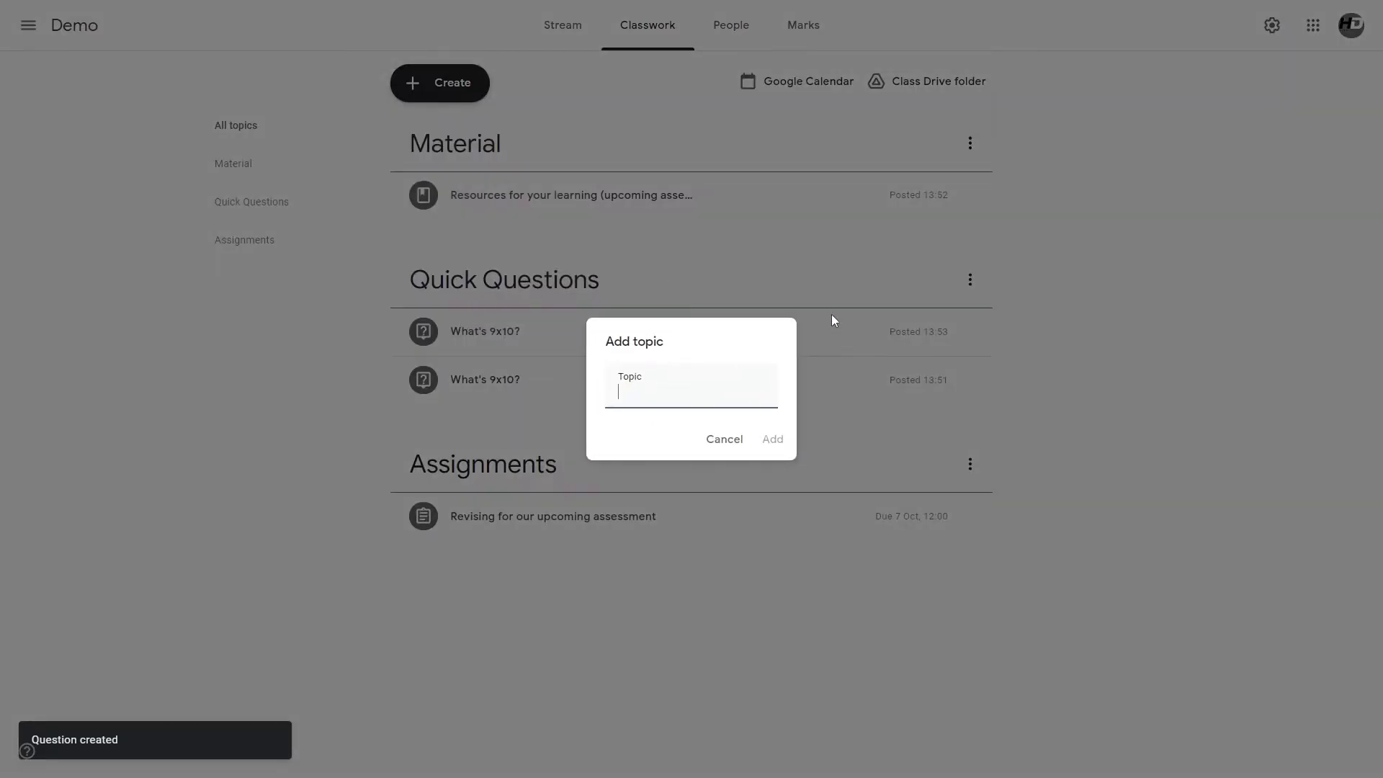
pyautogui.write('Forms')
pyautogui.press('Return')
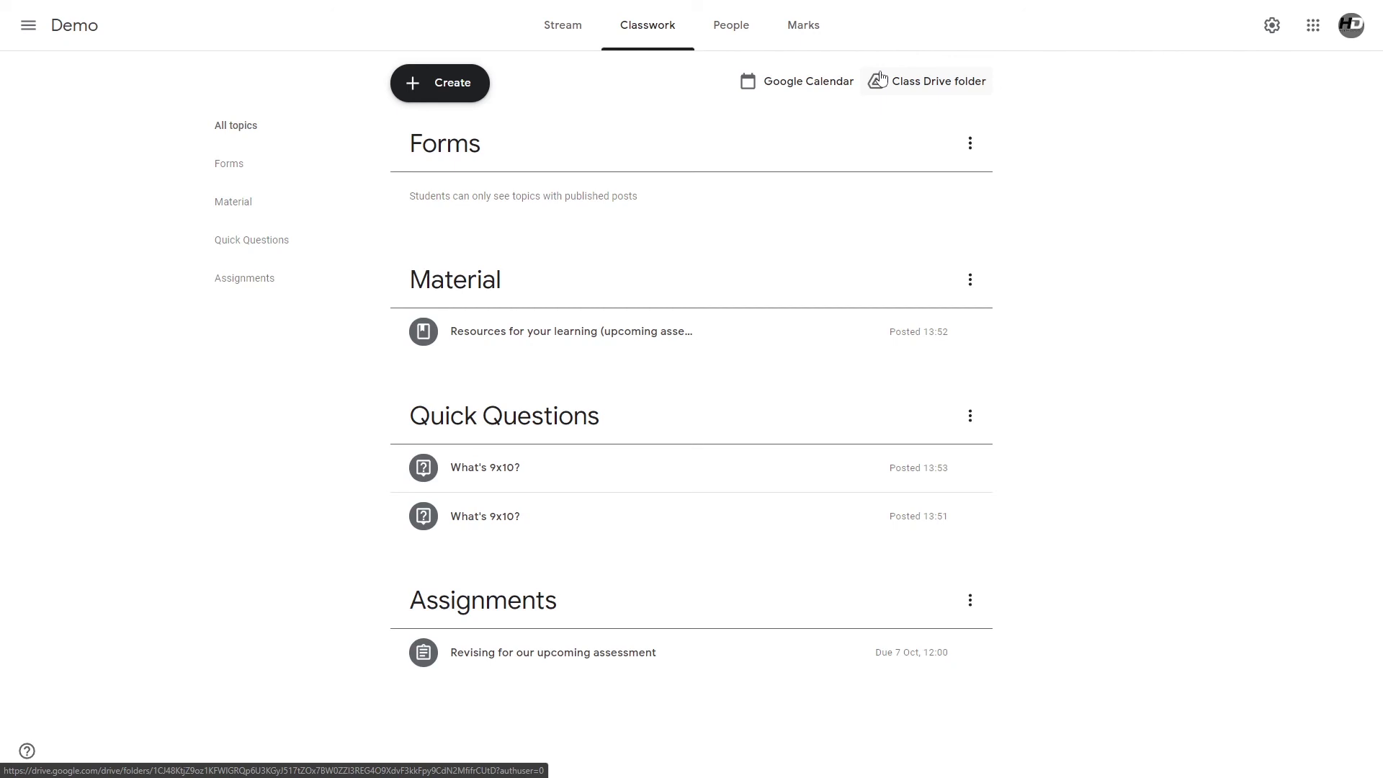
# - Browse the People and Marks pages, then return to the Demo Stream
pyautogui.click(767, 40)
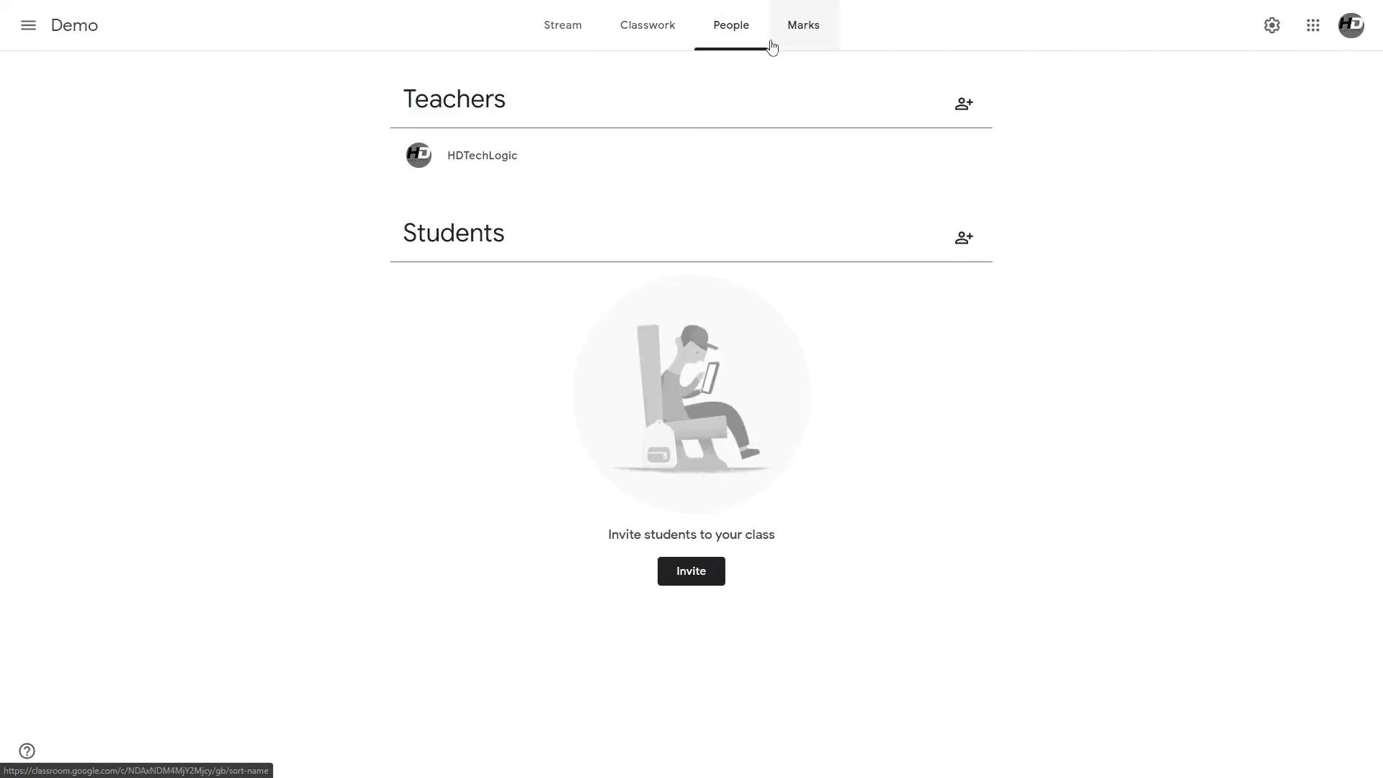
pyautogui.click(821, 48)
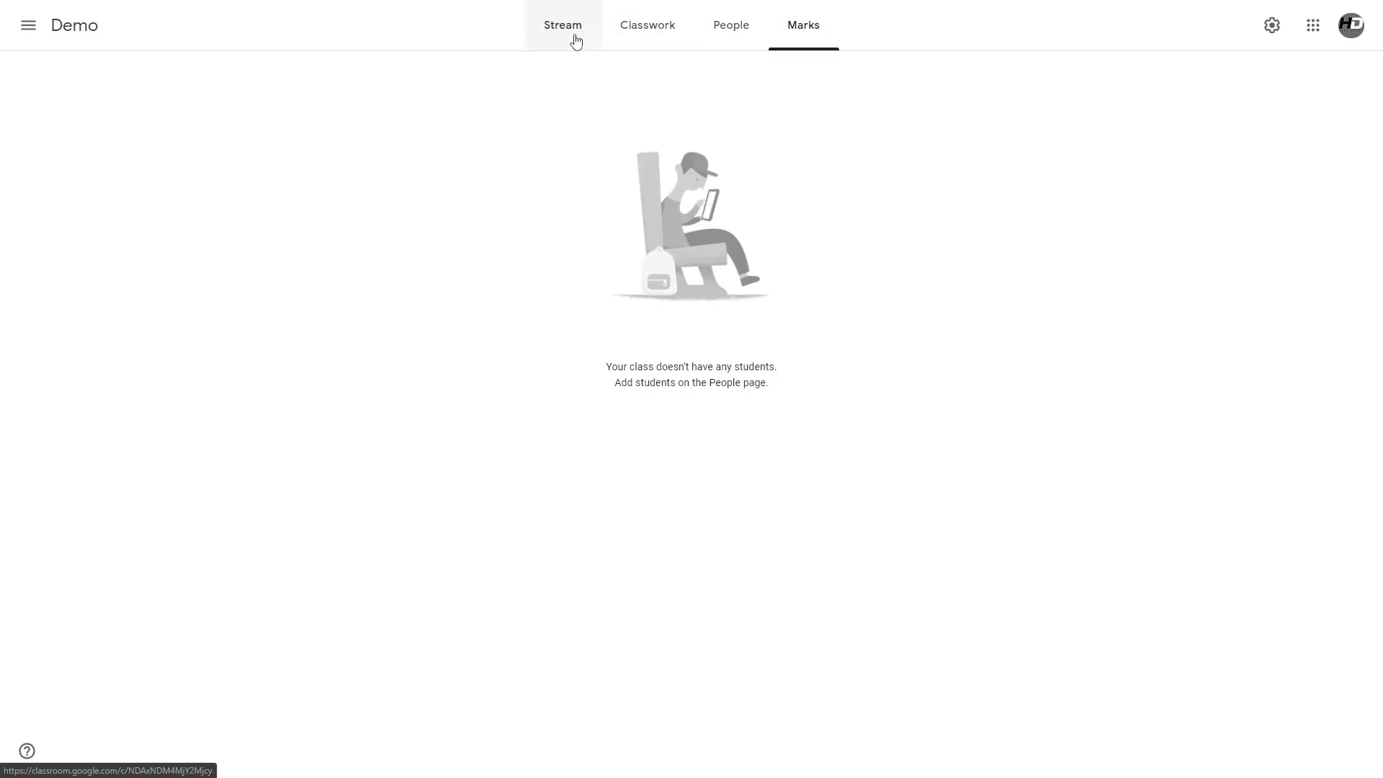
pyautogui.click(576, 41)
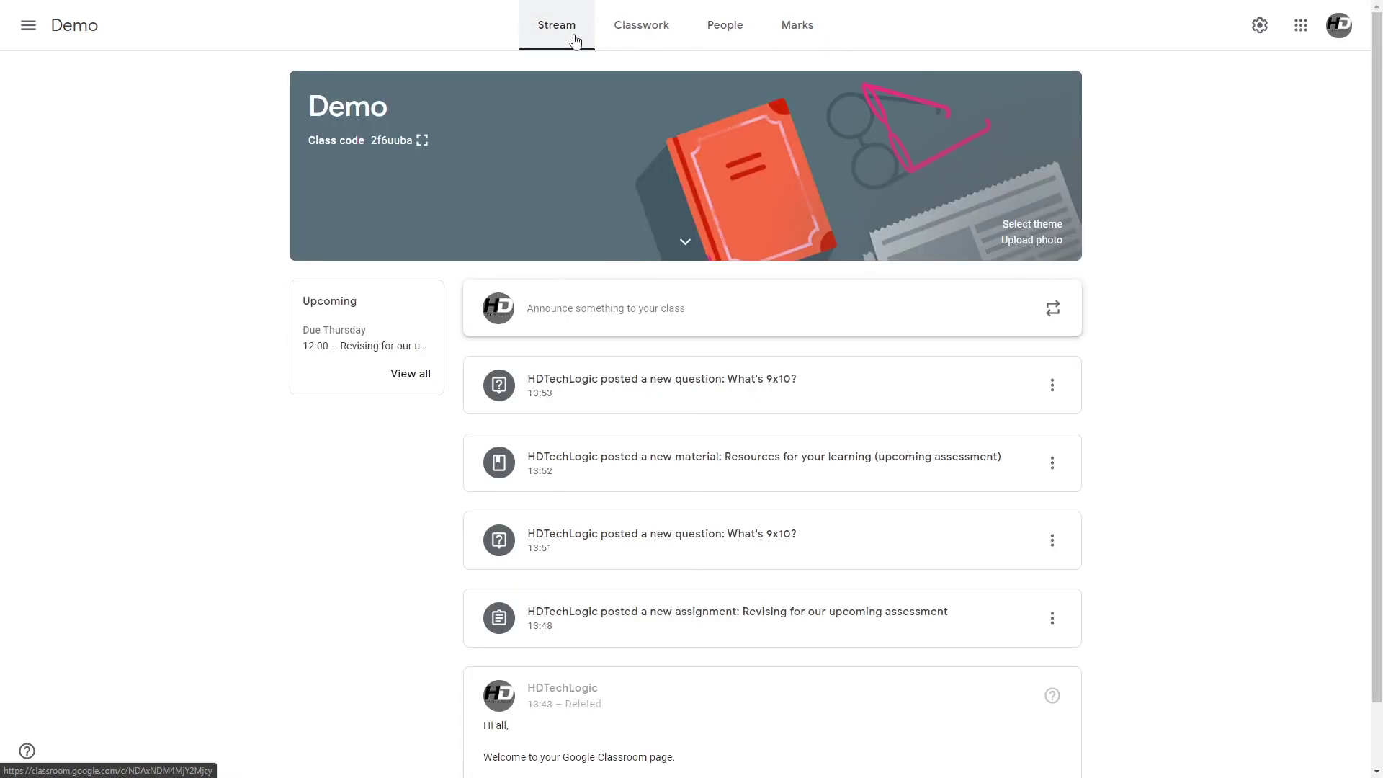